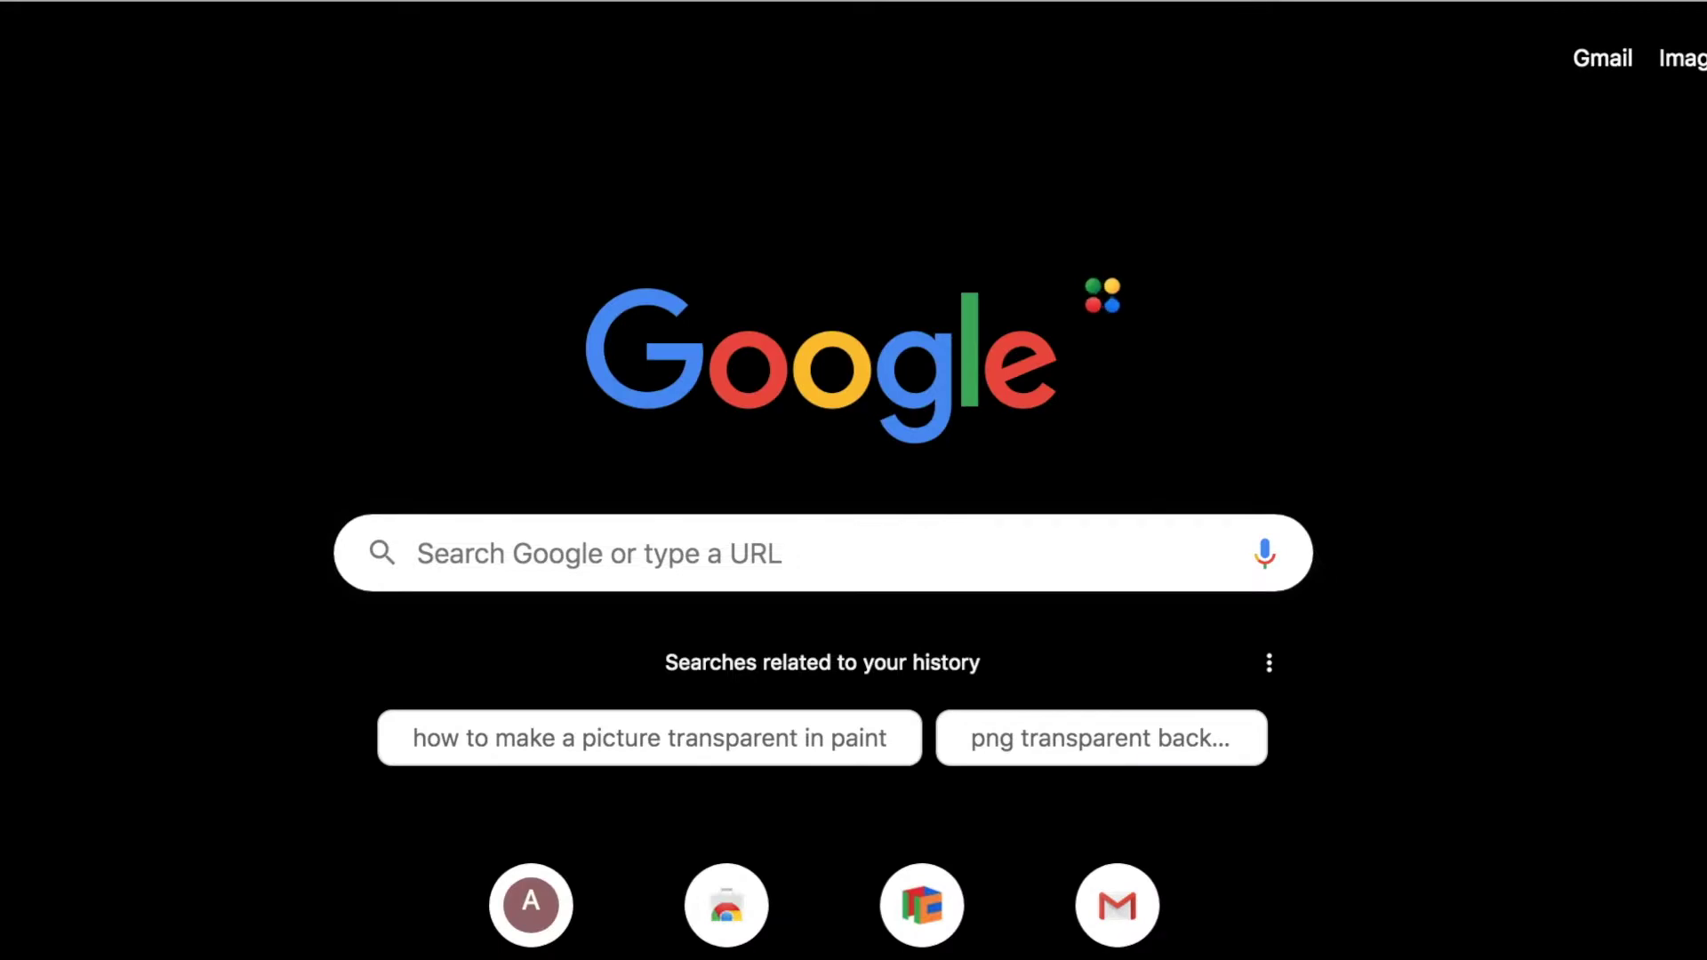
# Search Google for 'transparent background to png' and open the Make PNG Transparent tool page.
pyautogui.write('transparent background to png')
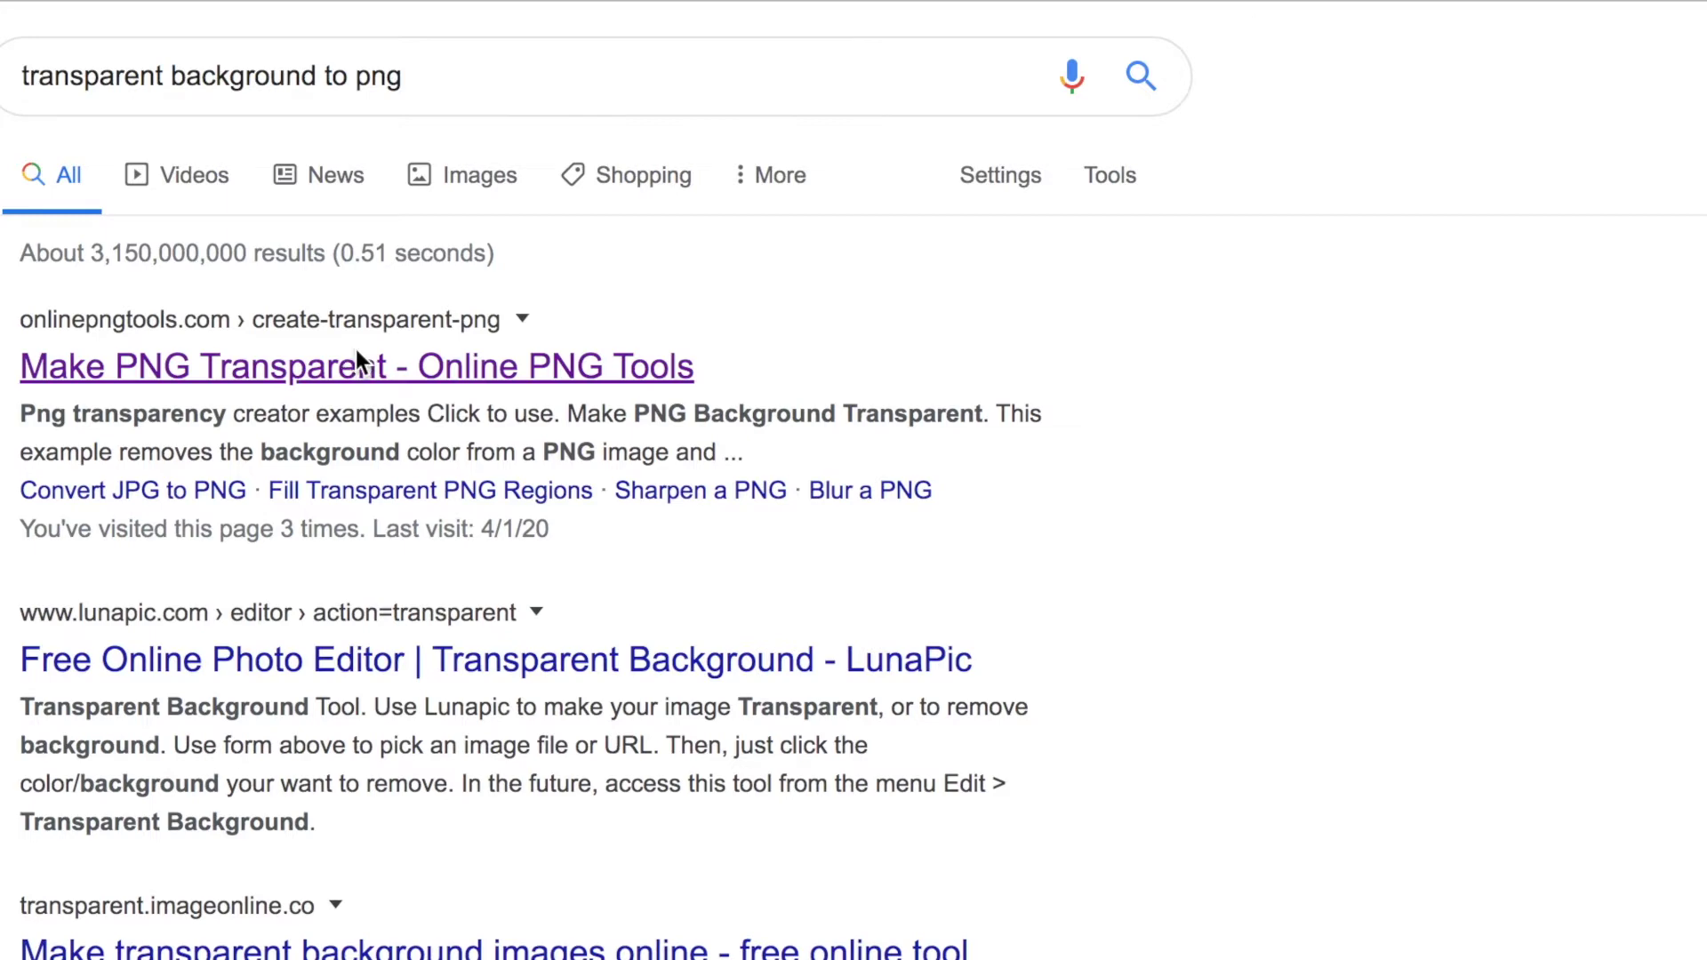
pyautogui.click(355, 360)
pyautogui.scroll(-5, 355, 356)
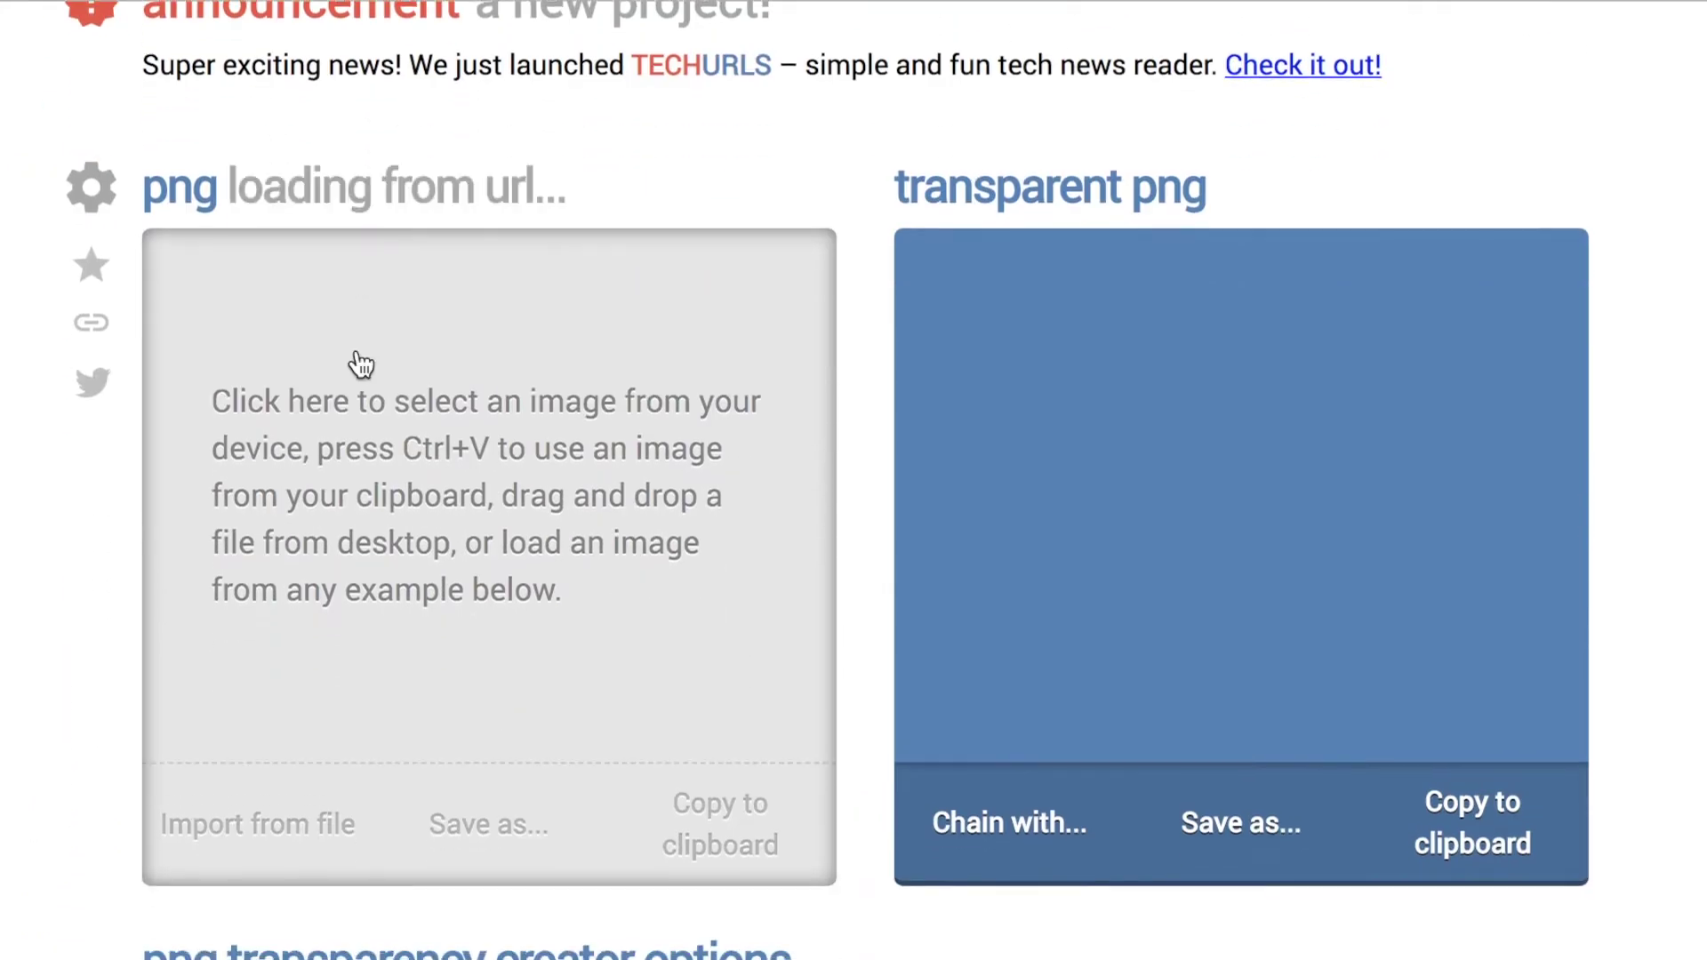
pyautogui.click(404, 447)
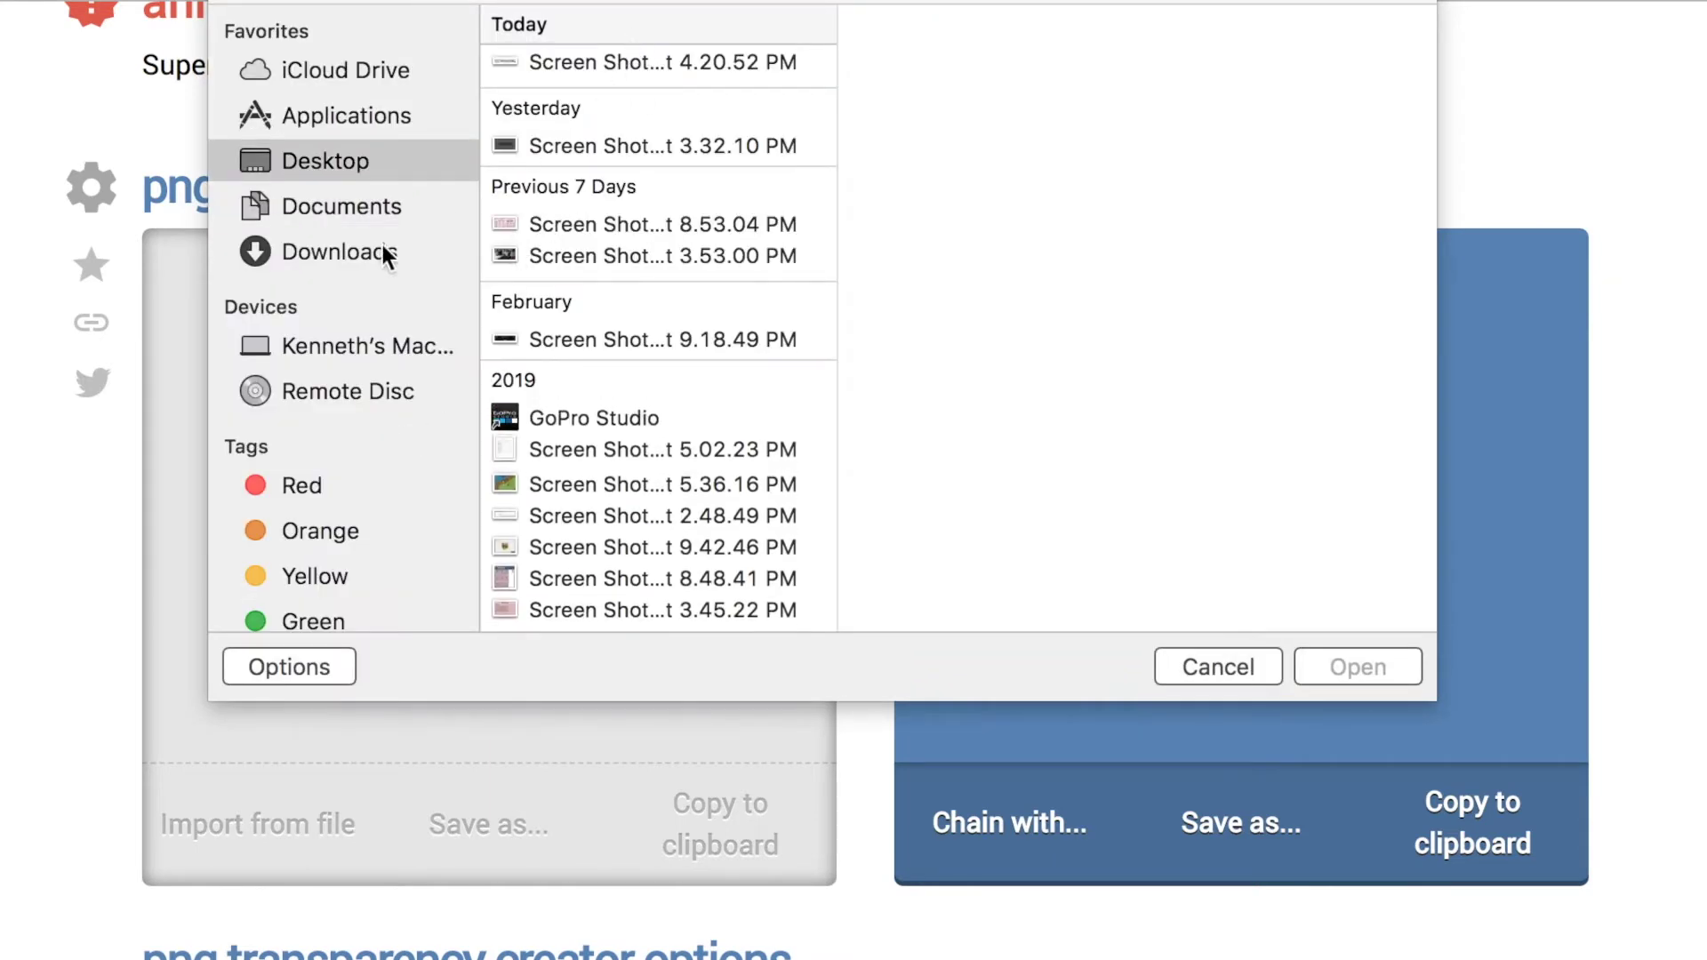
pyautogui.click(383, 252)
pyautogui.doubleClick(575, 62)
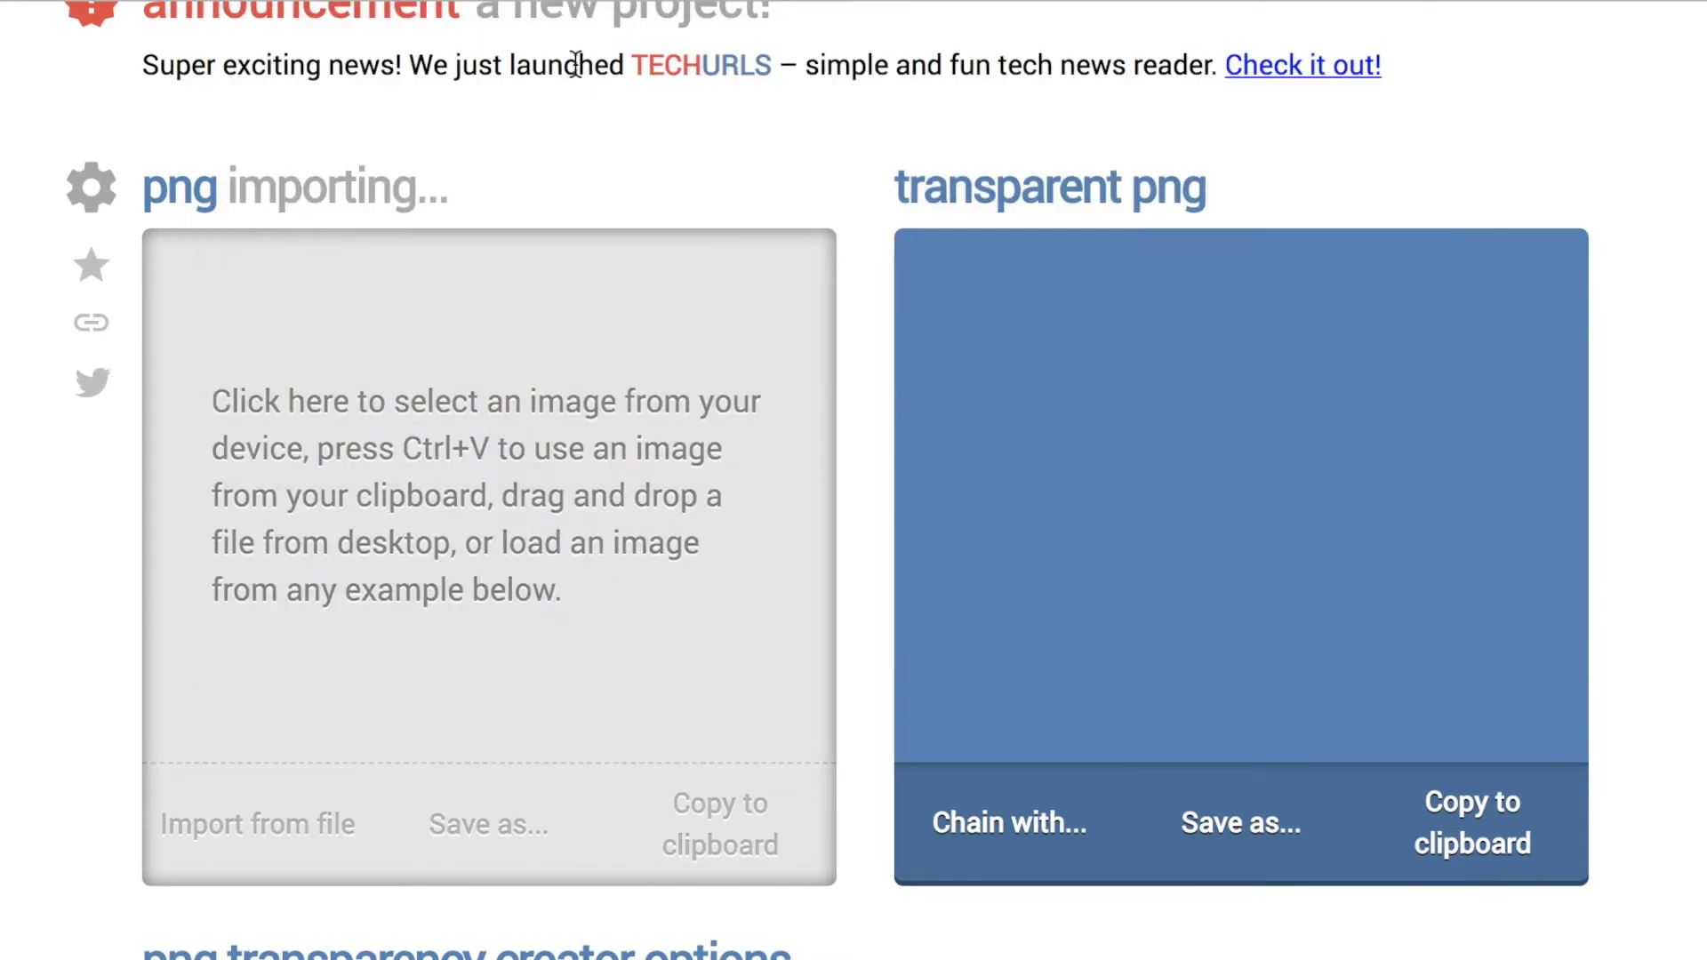
# Set the transparency colour to black and similar colour tones to 10%.
pyautogui.scroll(-2, 574, 63)
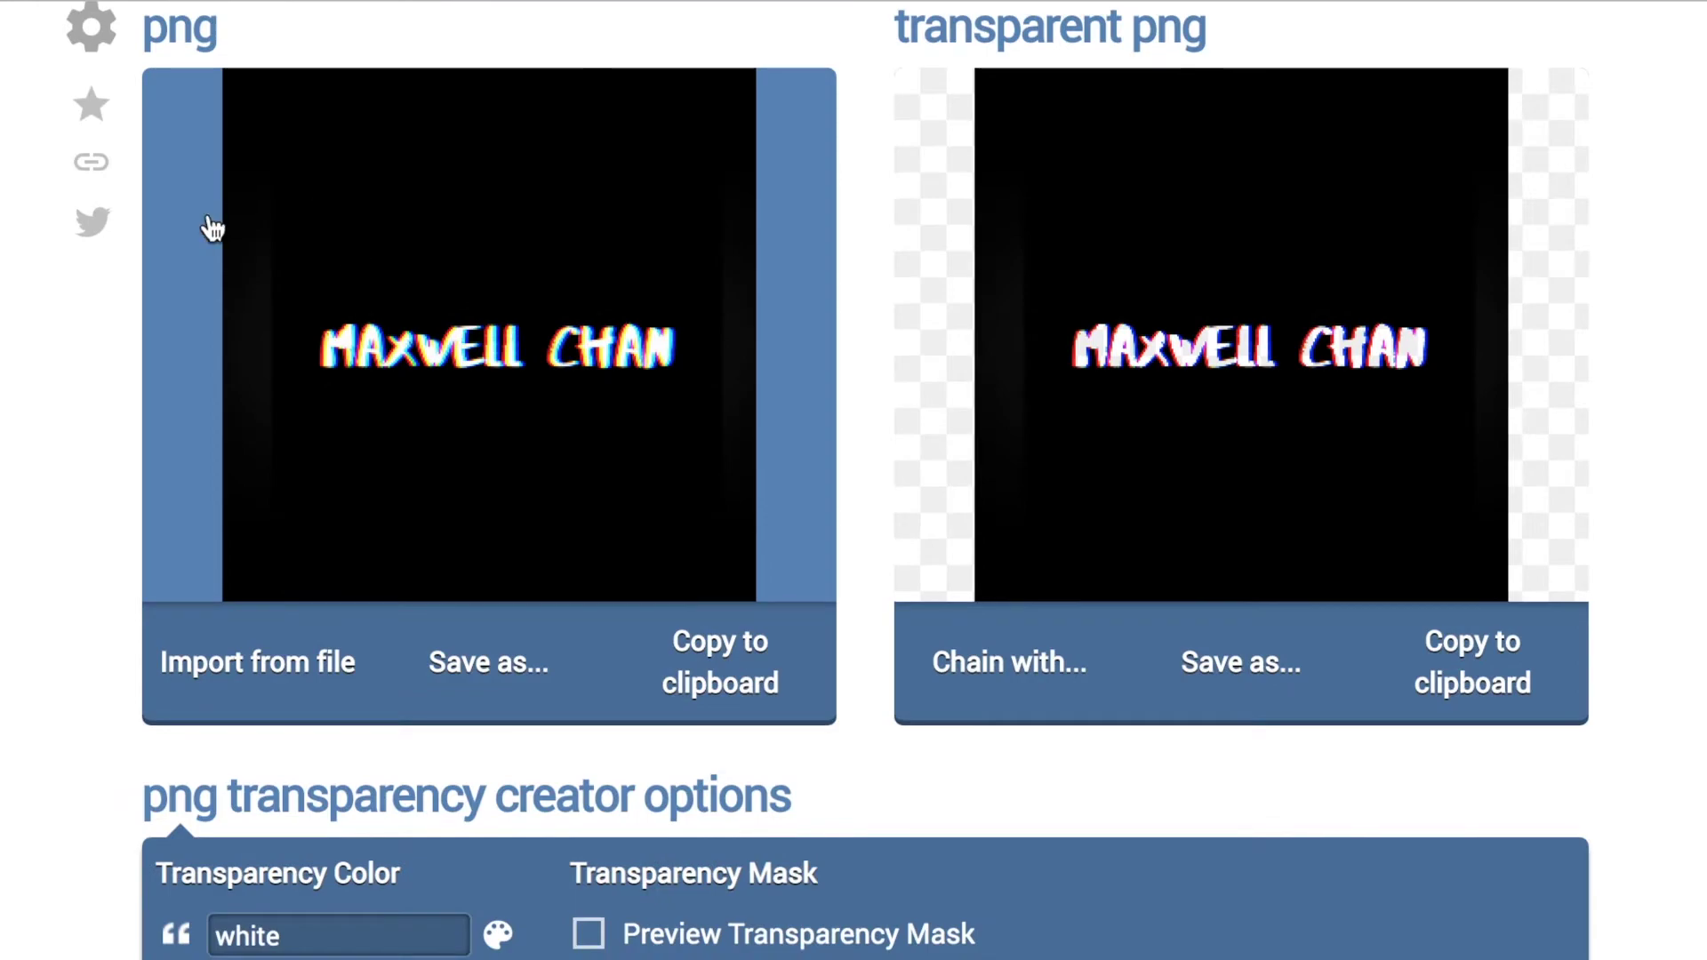
pyautogui.scroll(-4, 720, 293)
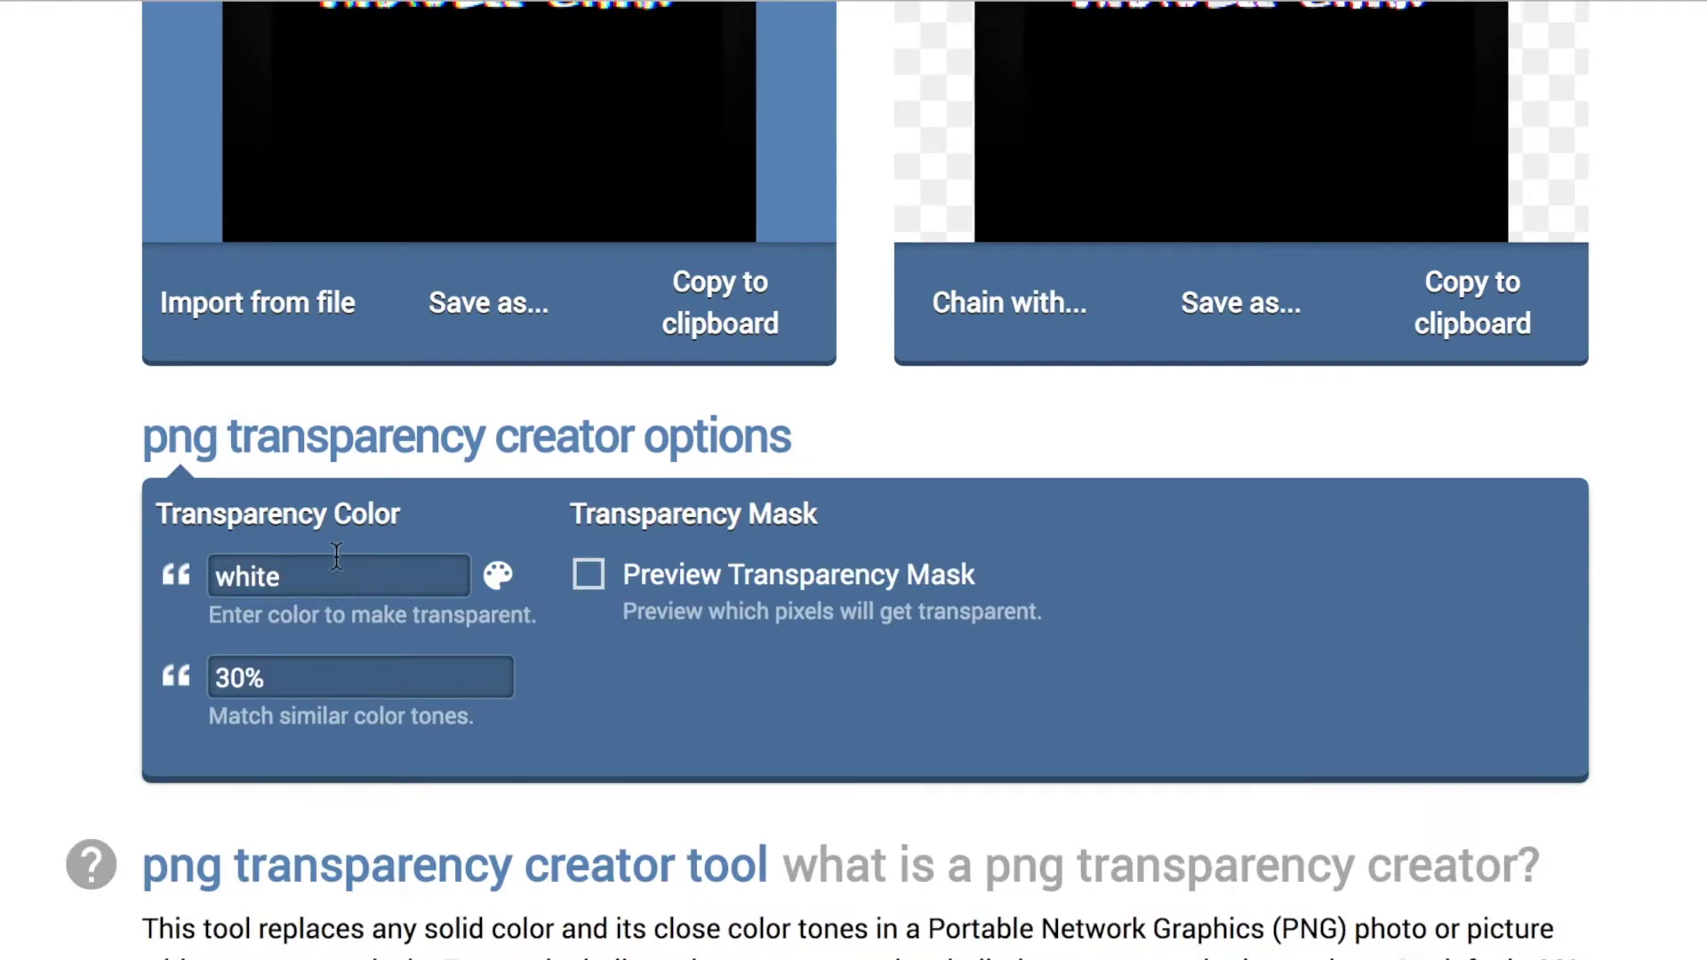
pyautogui.click(337, 555)
pyautogui.hotkey('ctrl', 'a')
pyautogui.write('black')
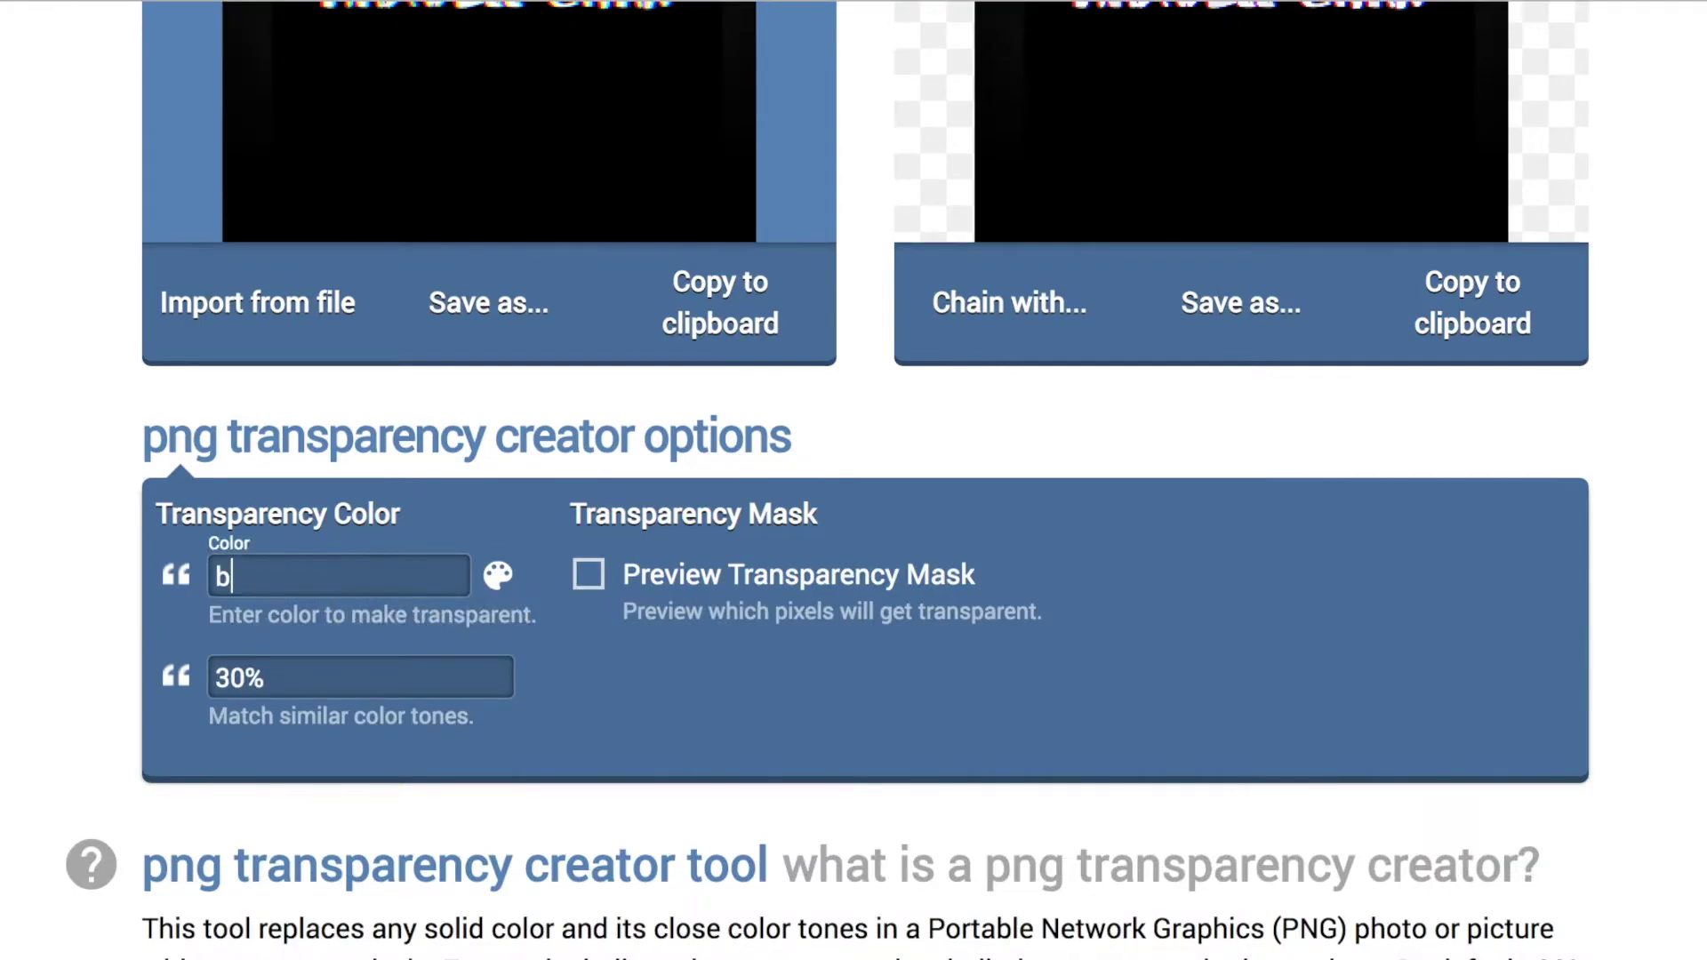
pyautogui.scroll(2, 338, 652)
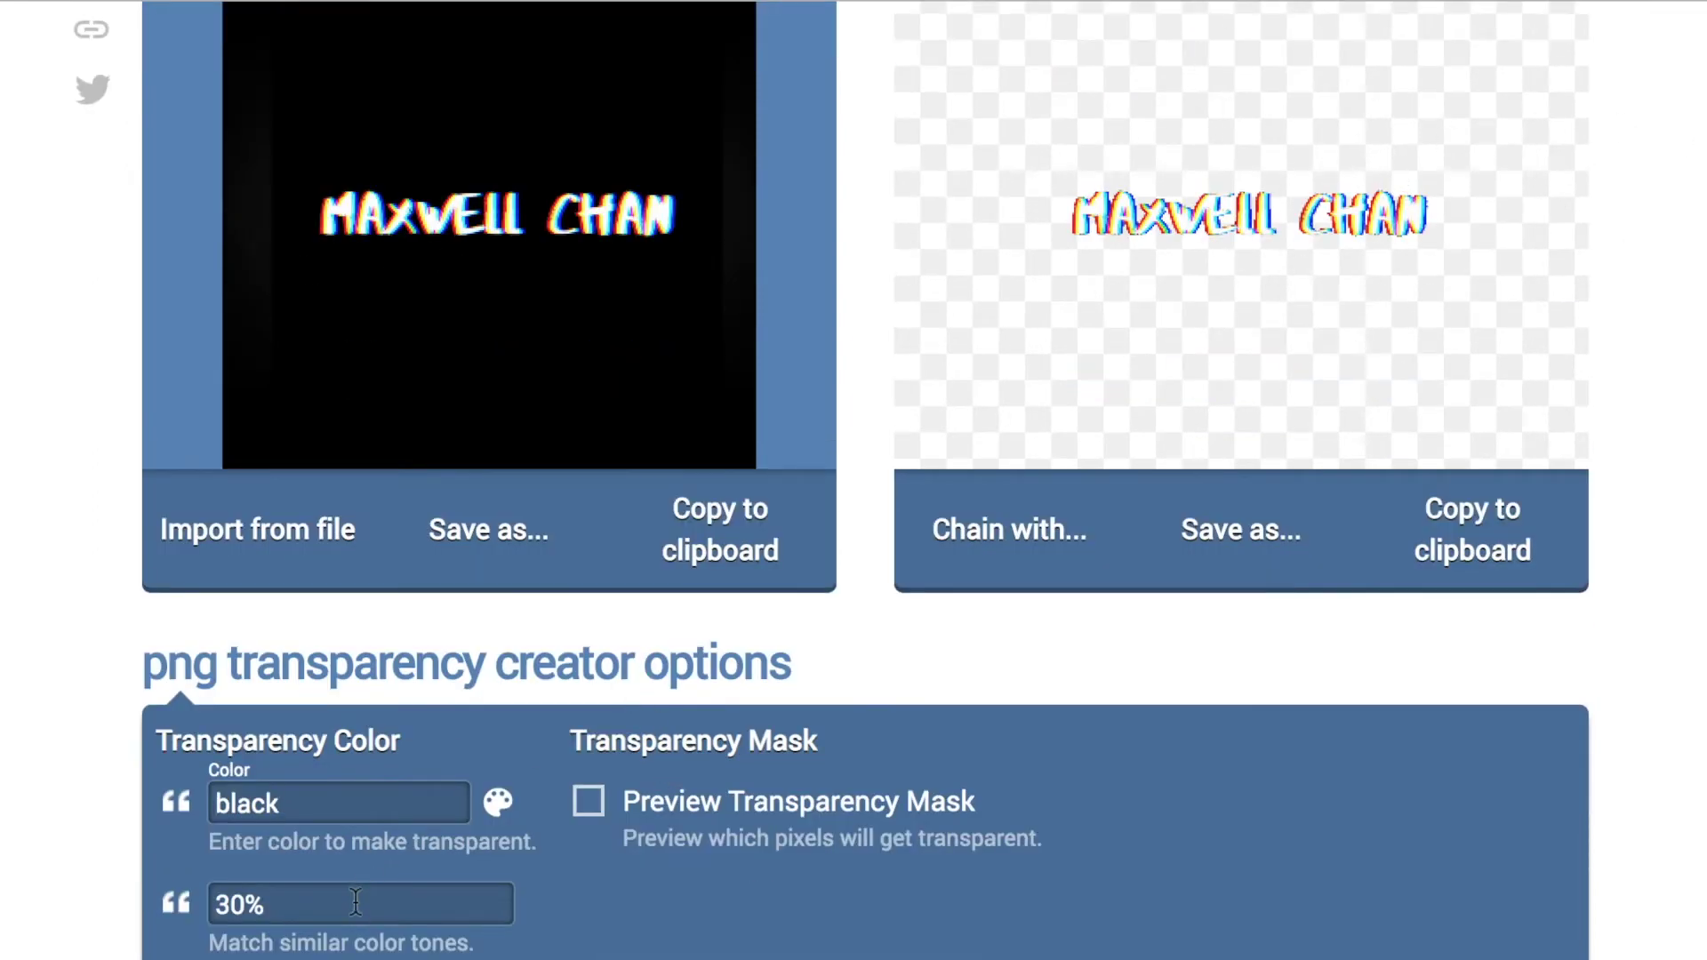
pyautogui.click(333, 875)
pyautogui.click(334, 894)
pyautogui.press('Home')
pyautogui.press('Delete')
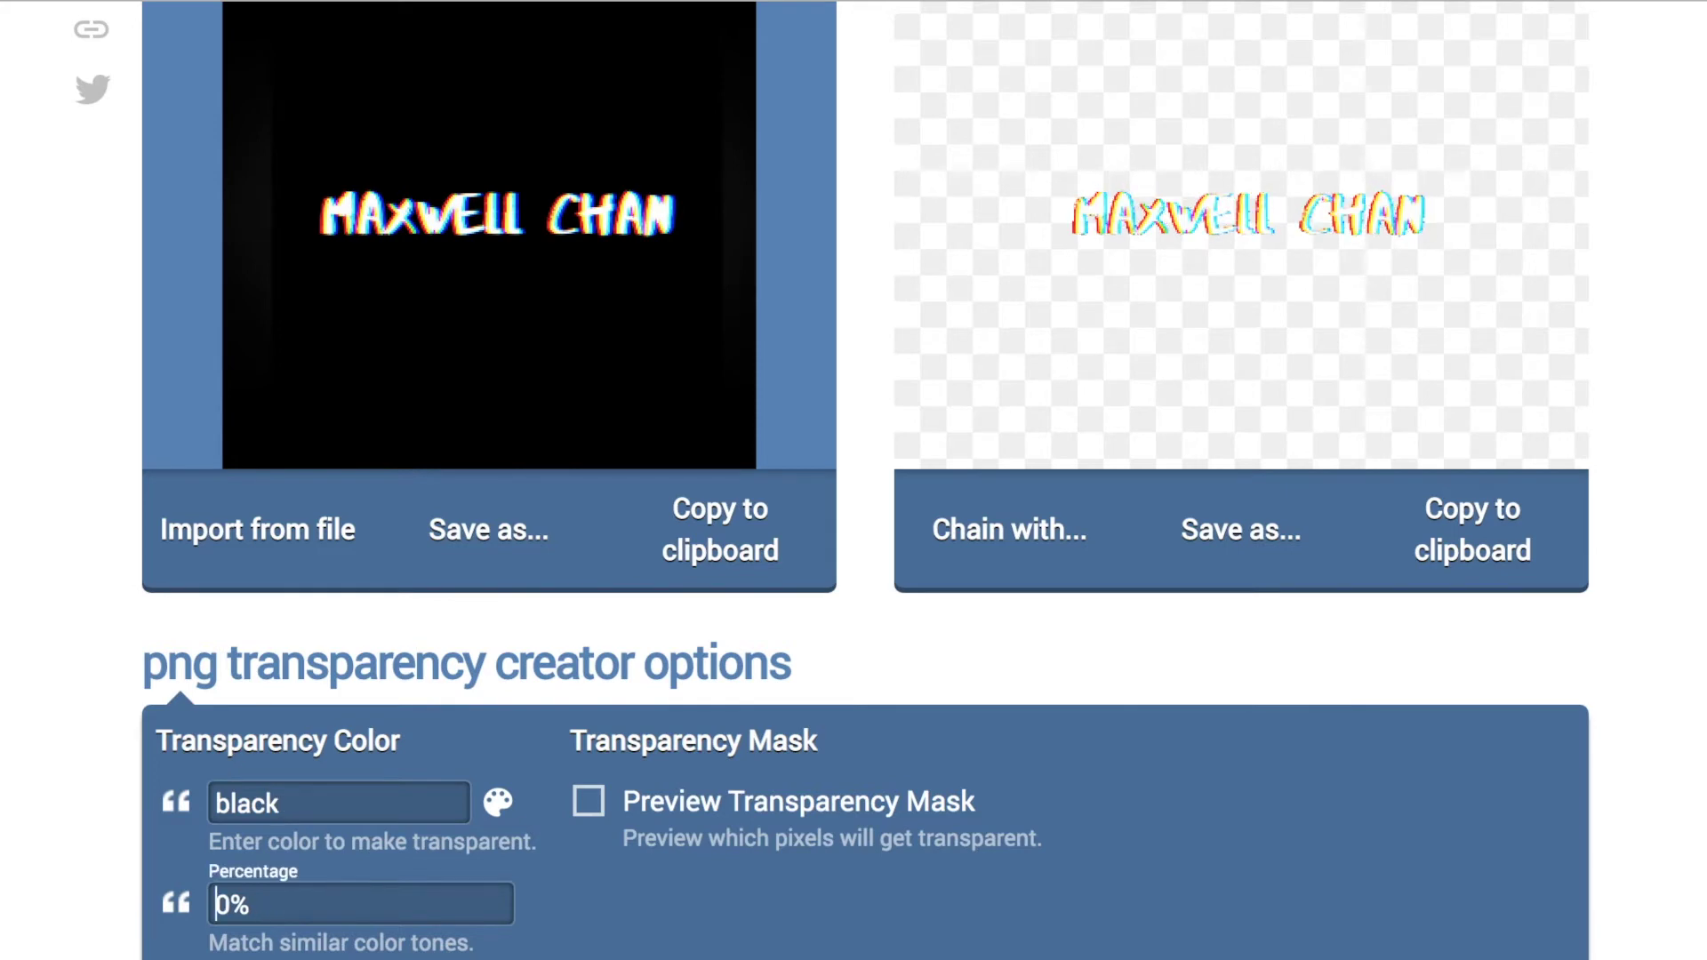
pyautogui.write('1')
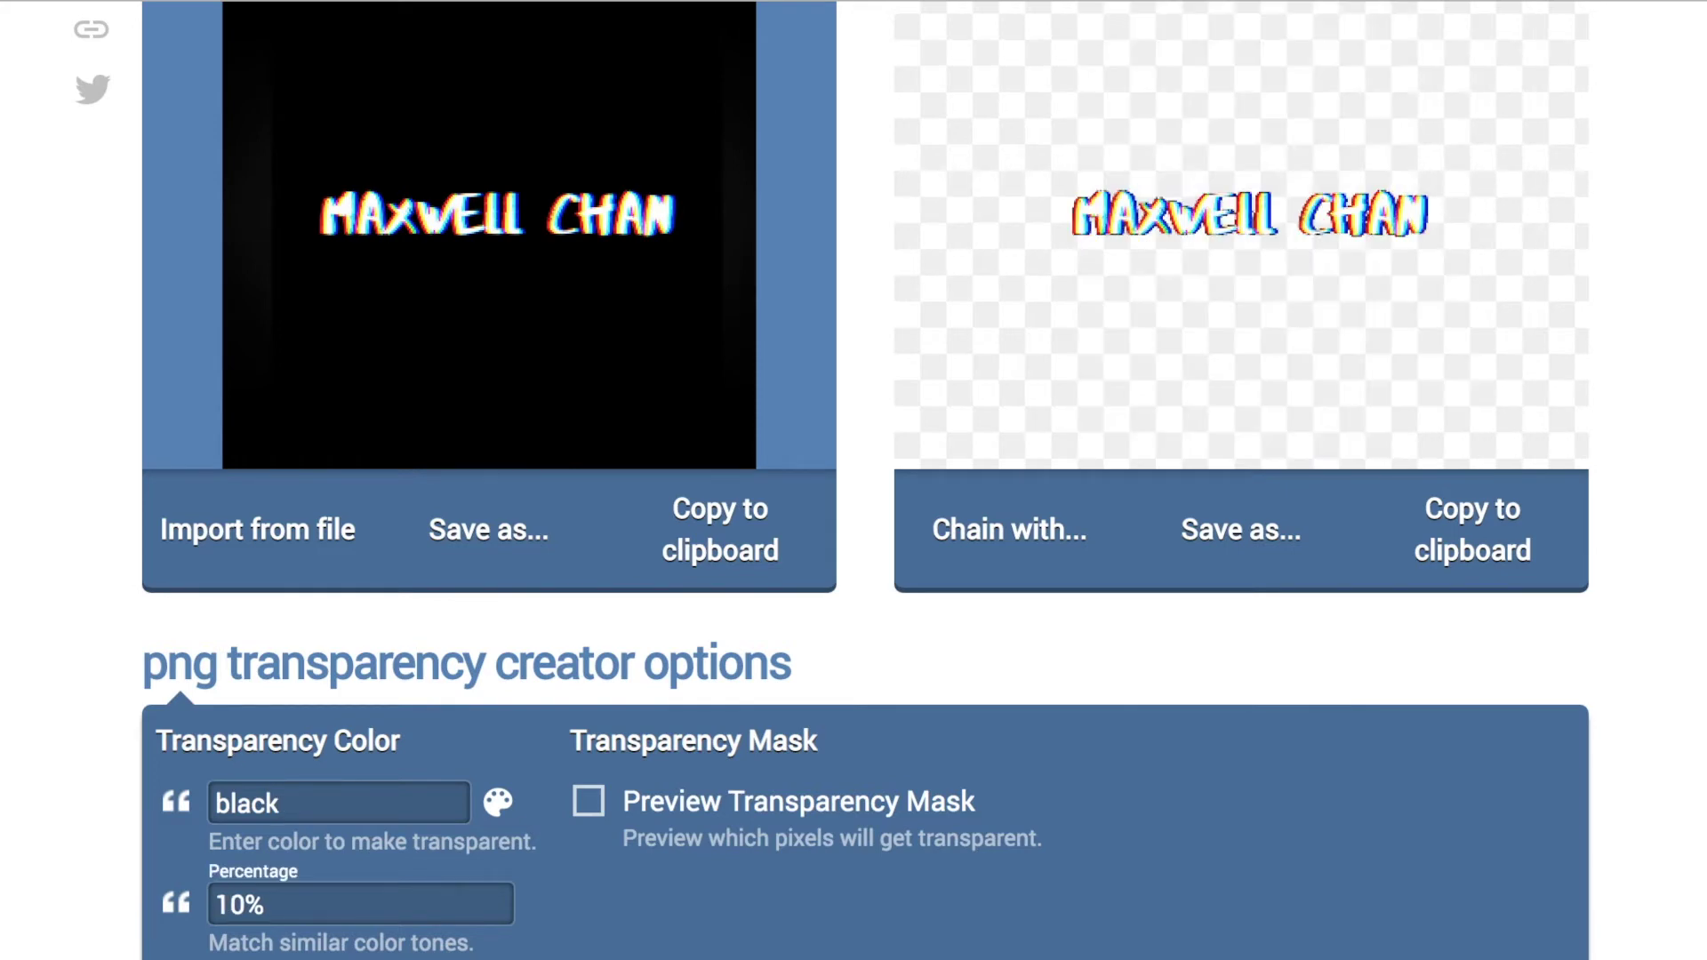
pyautogui.scroll(1, 640, 607)
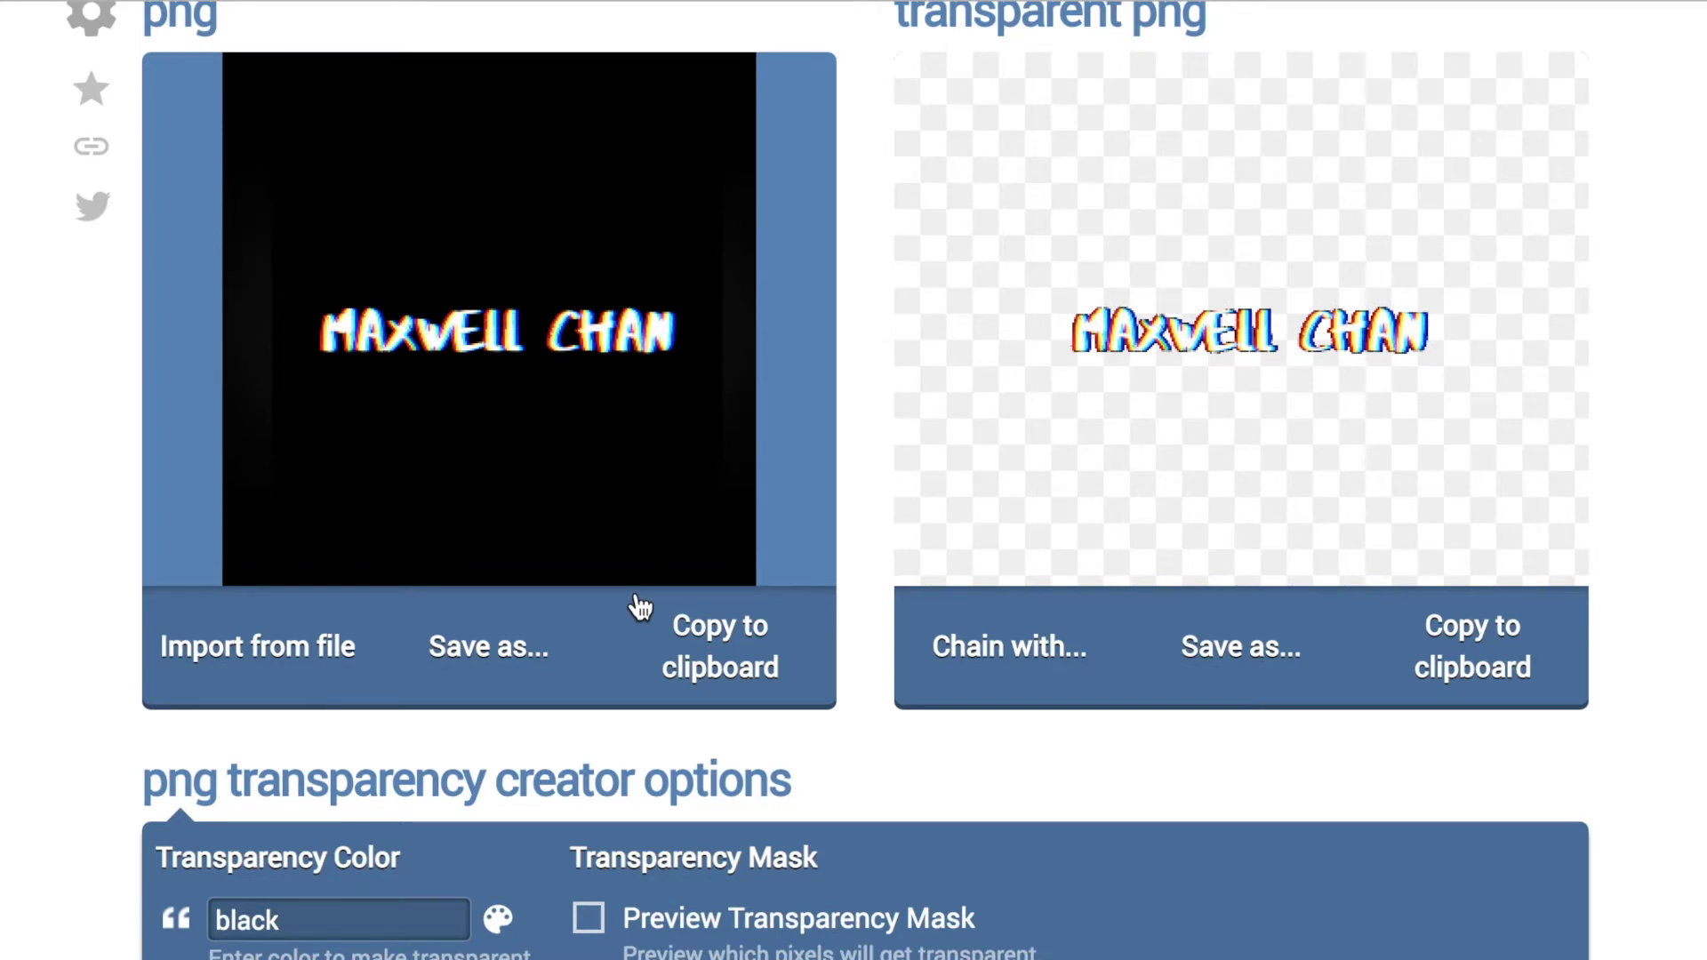
pyautogui.scroll(2, 641, 608)
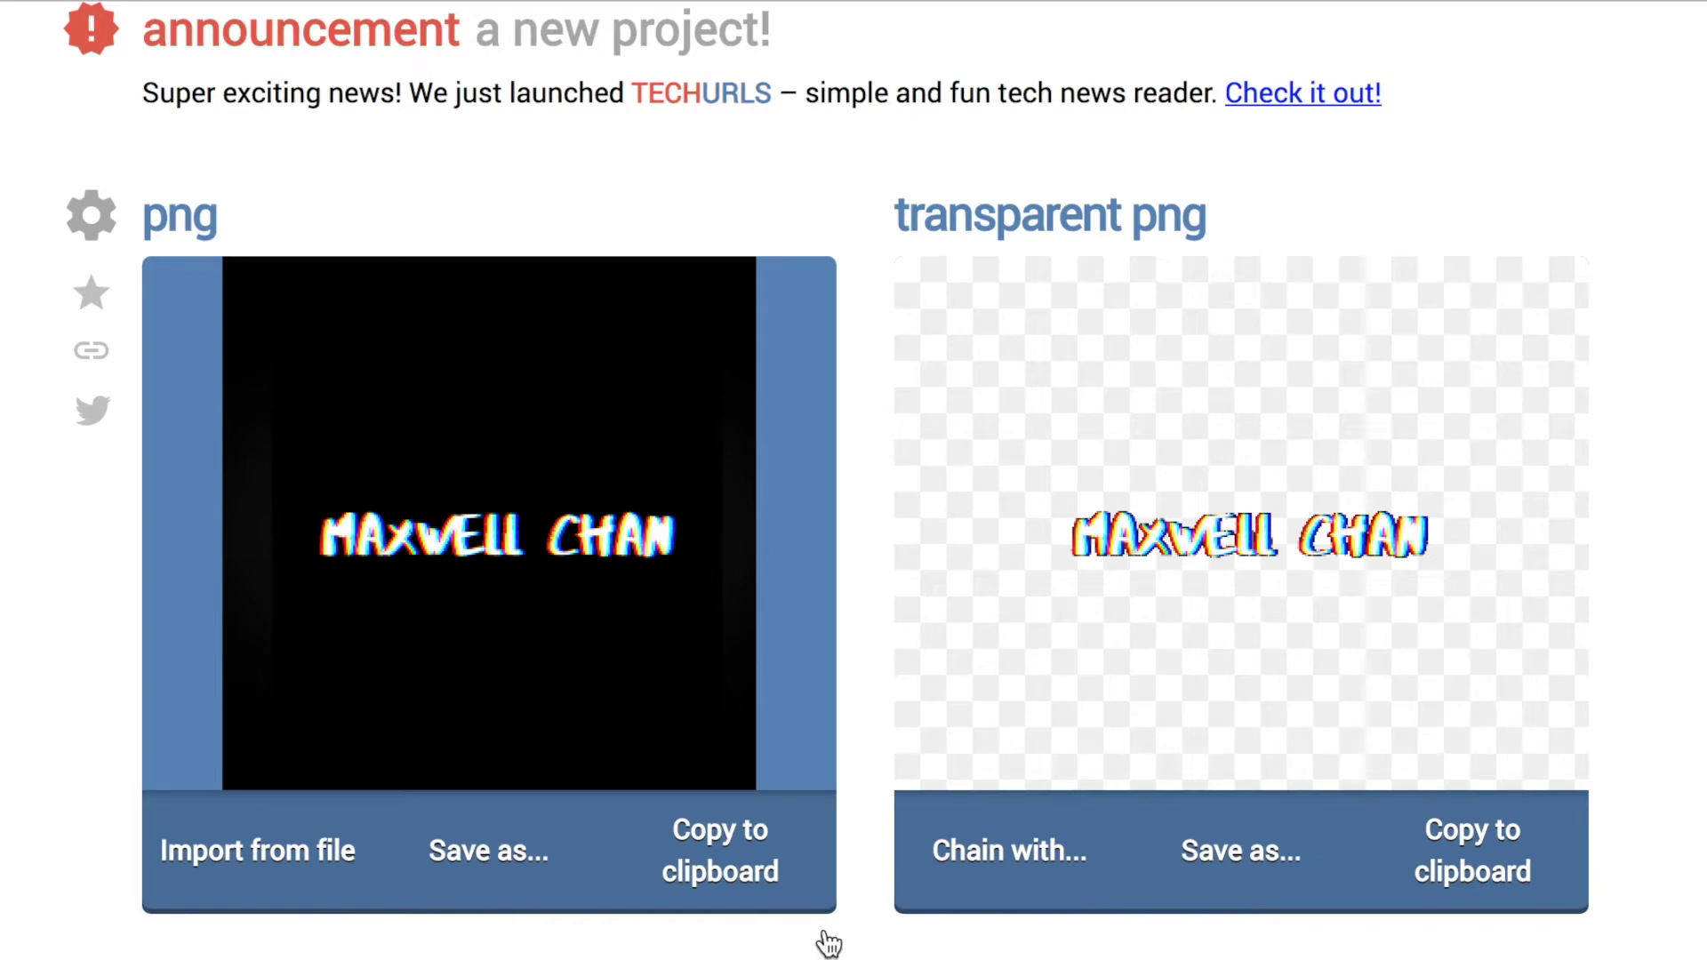
# Switch to iMovie, open and preview the intro3 project, then go back to Projects.
pyautogui.moveTo(495, 946)
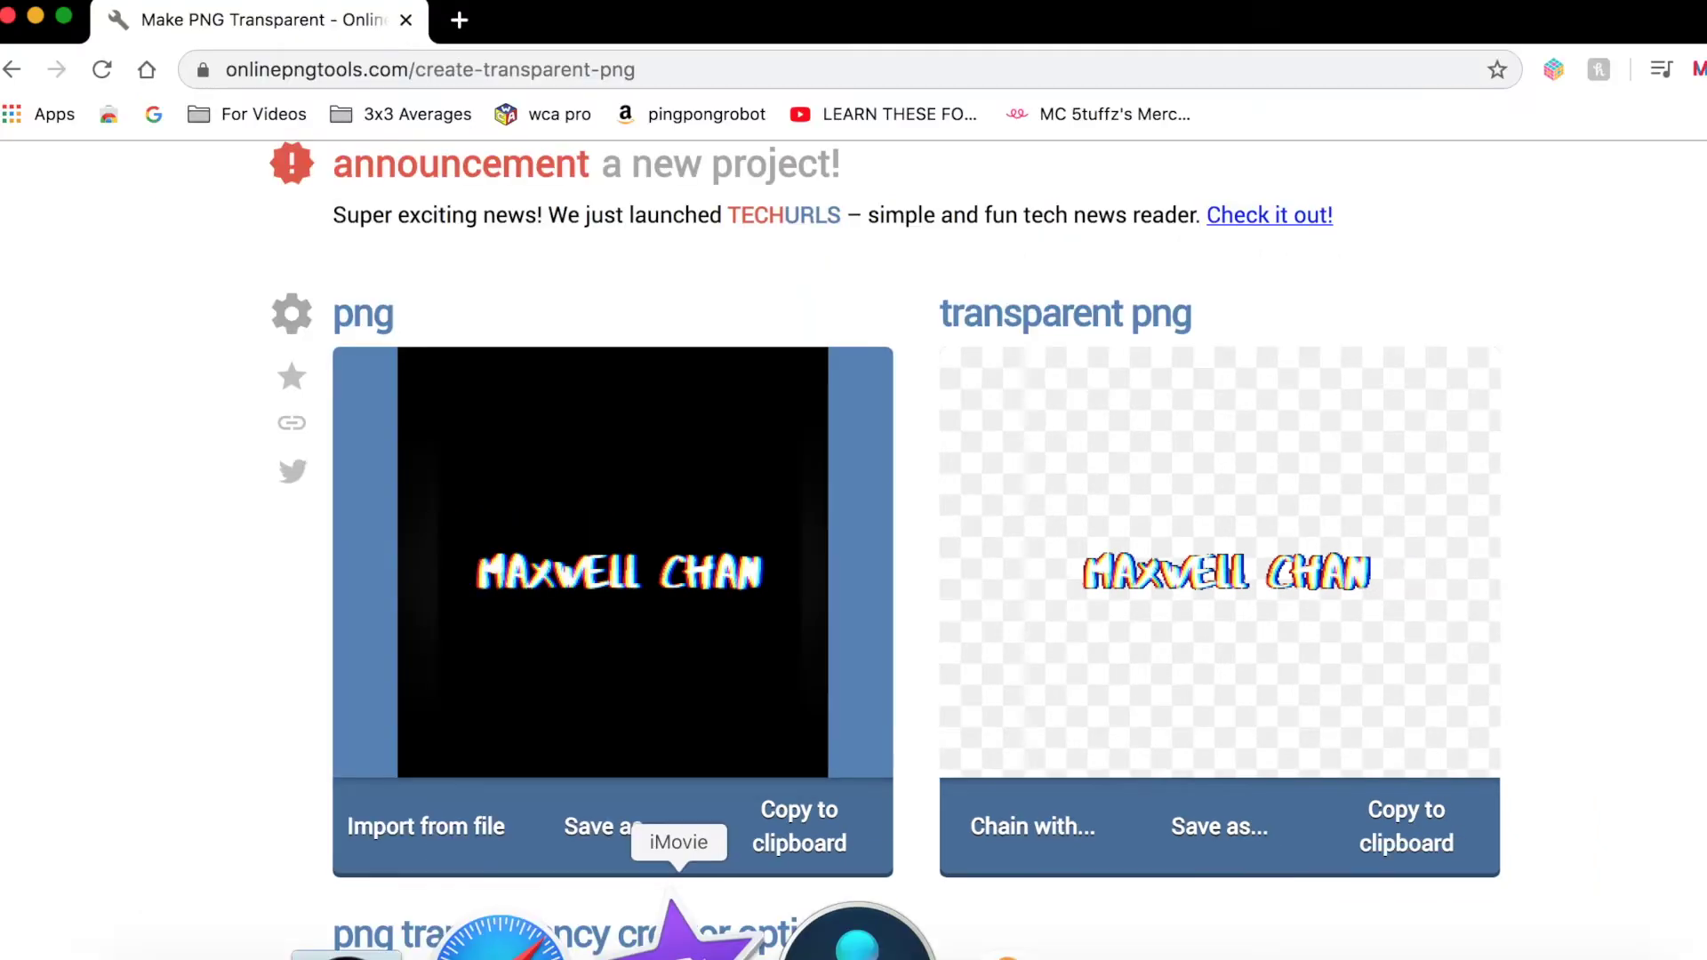
pyautogui.click(676, 934)
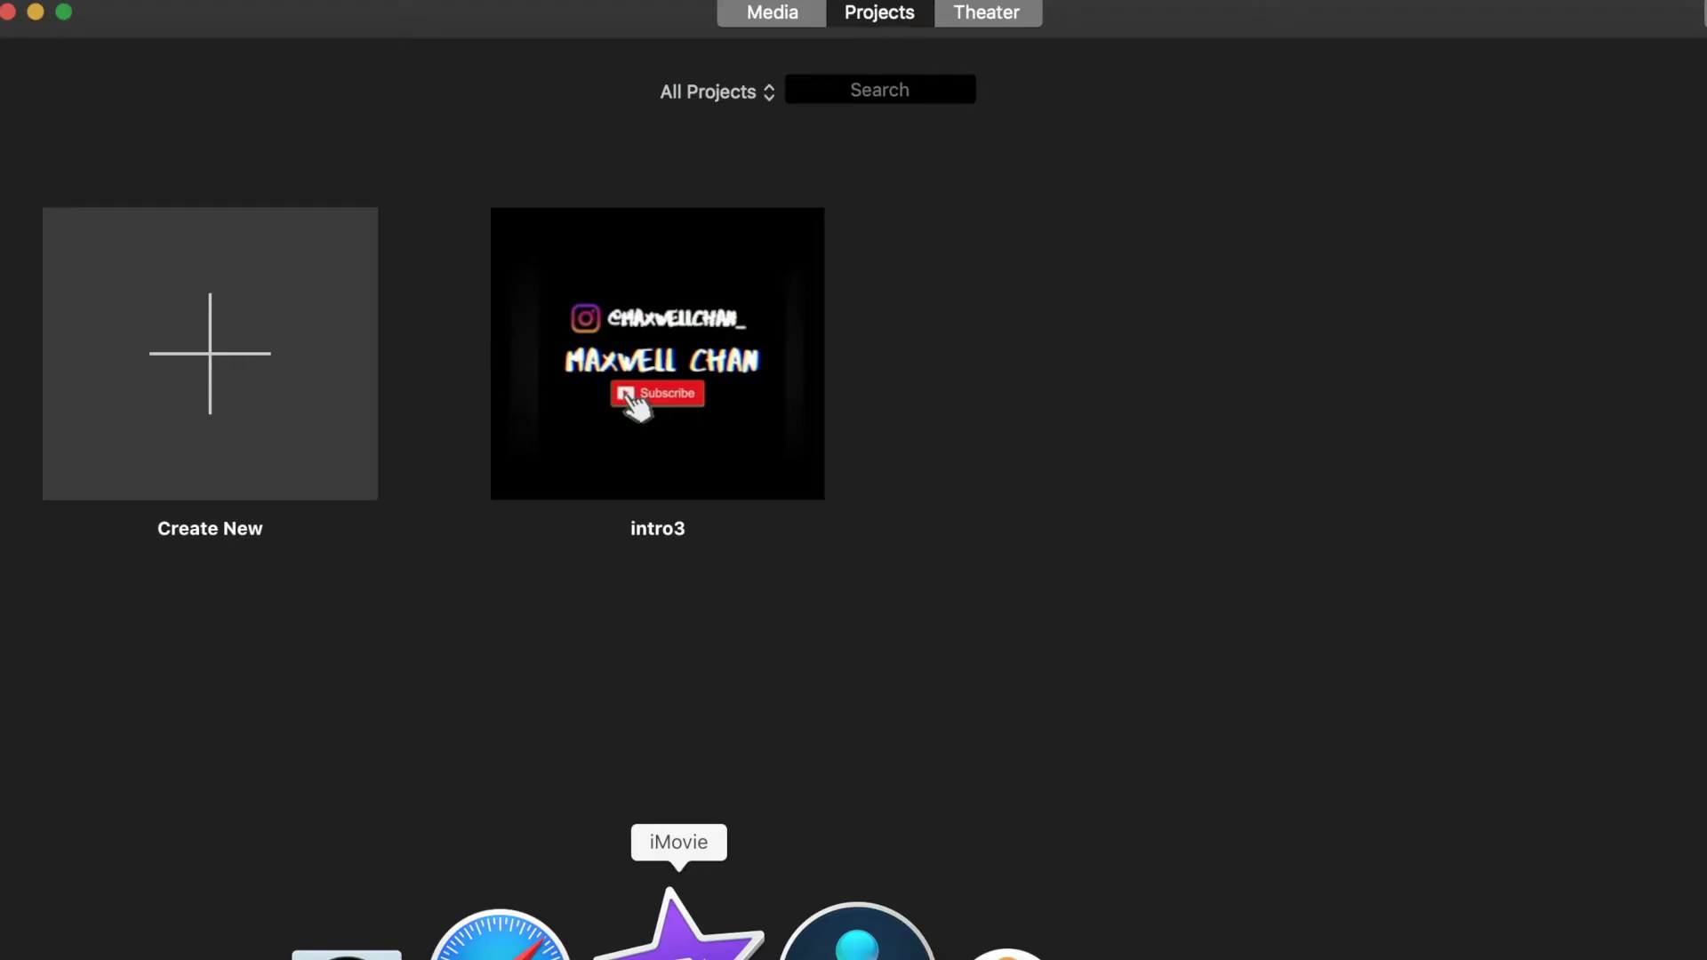
pyautogui.doubleClick(687, 402)
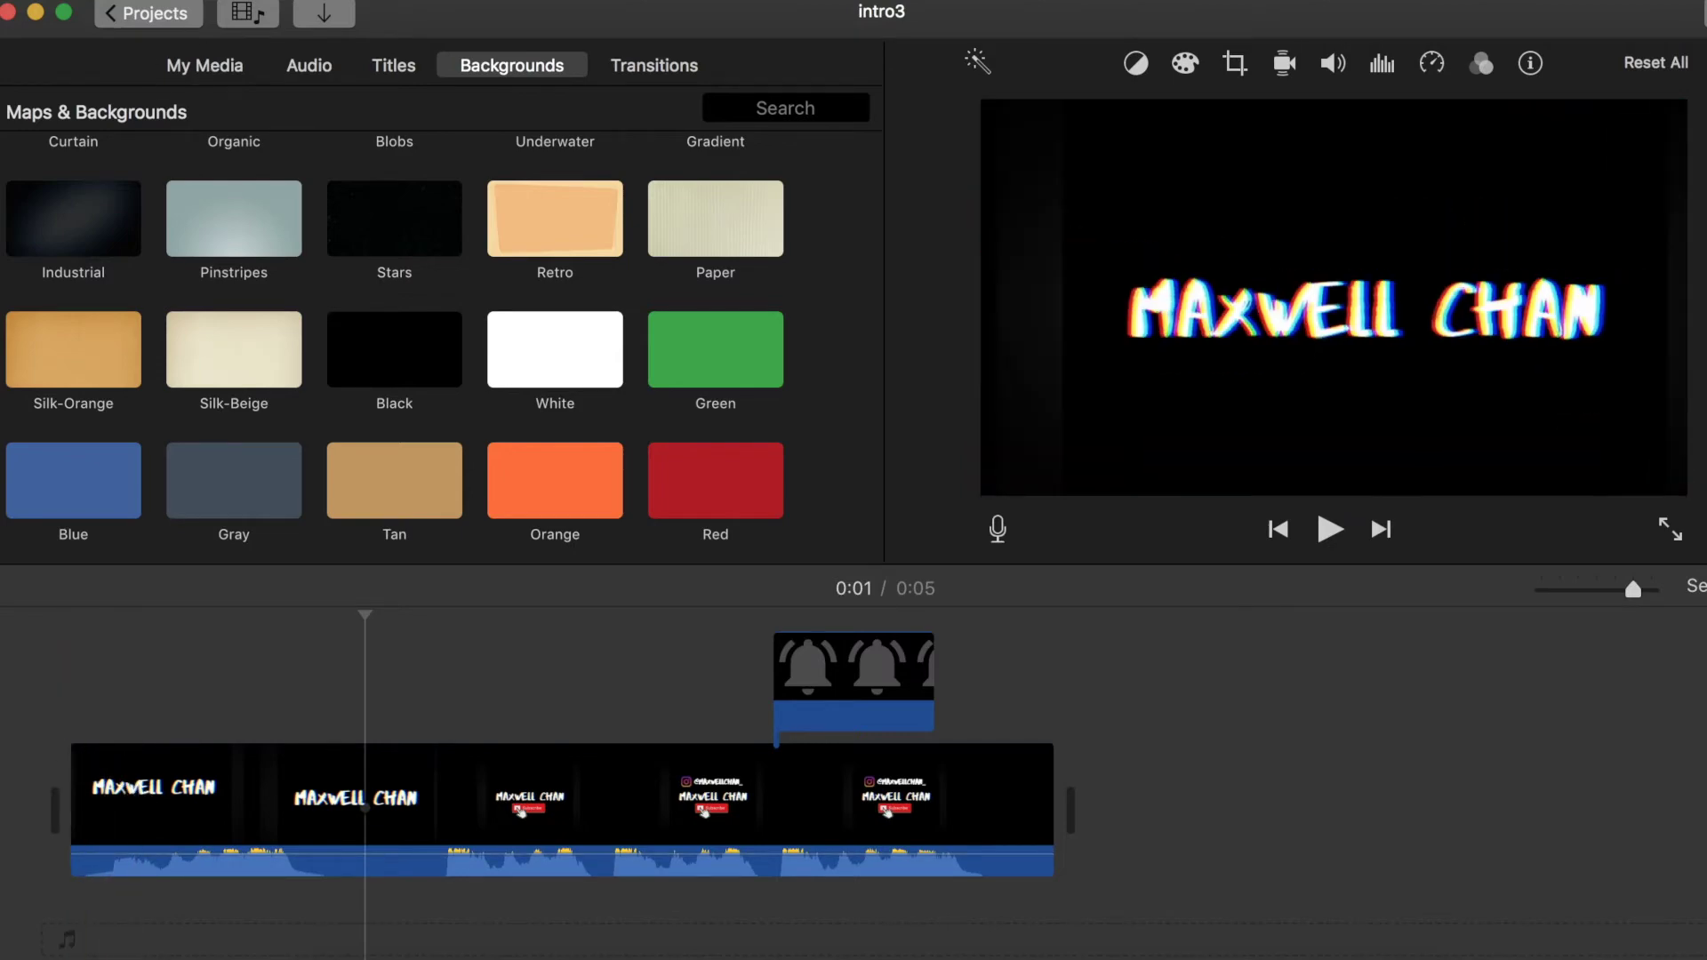
pyautogui.click(167, 13)
pyautogui.click(206, 263)
pyautogui.click(292, 503)
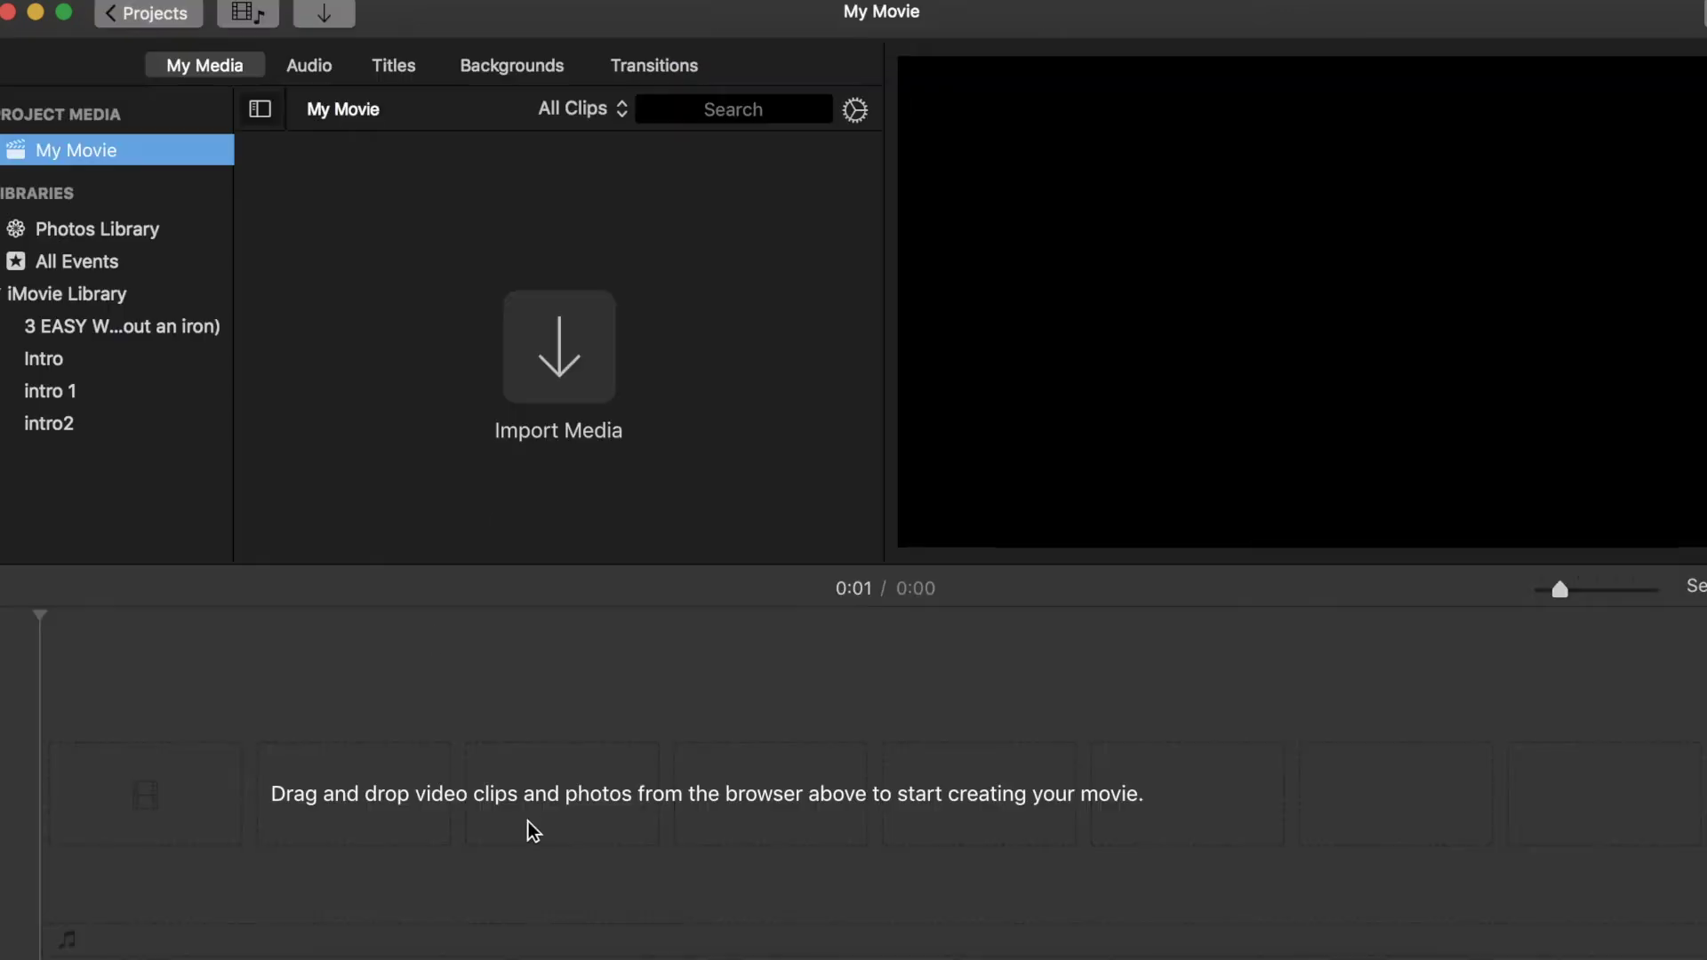
pyautogui.click(374, 933)
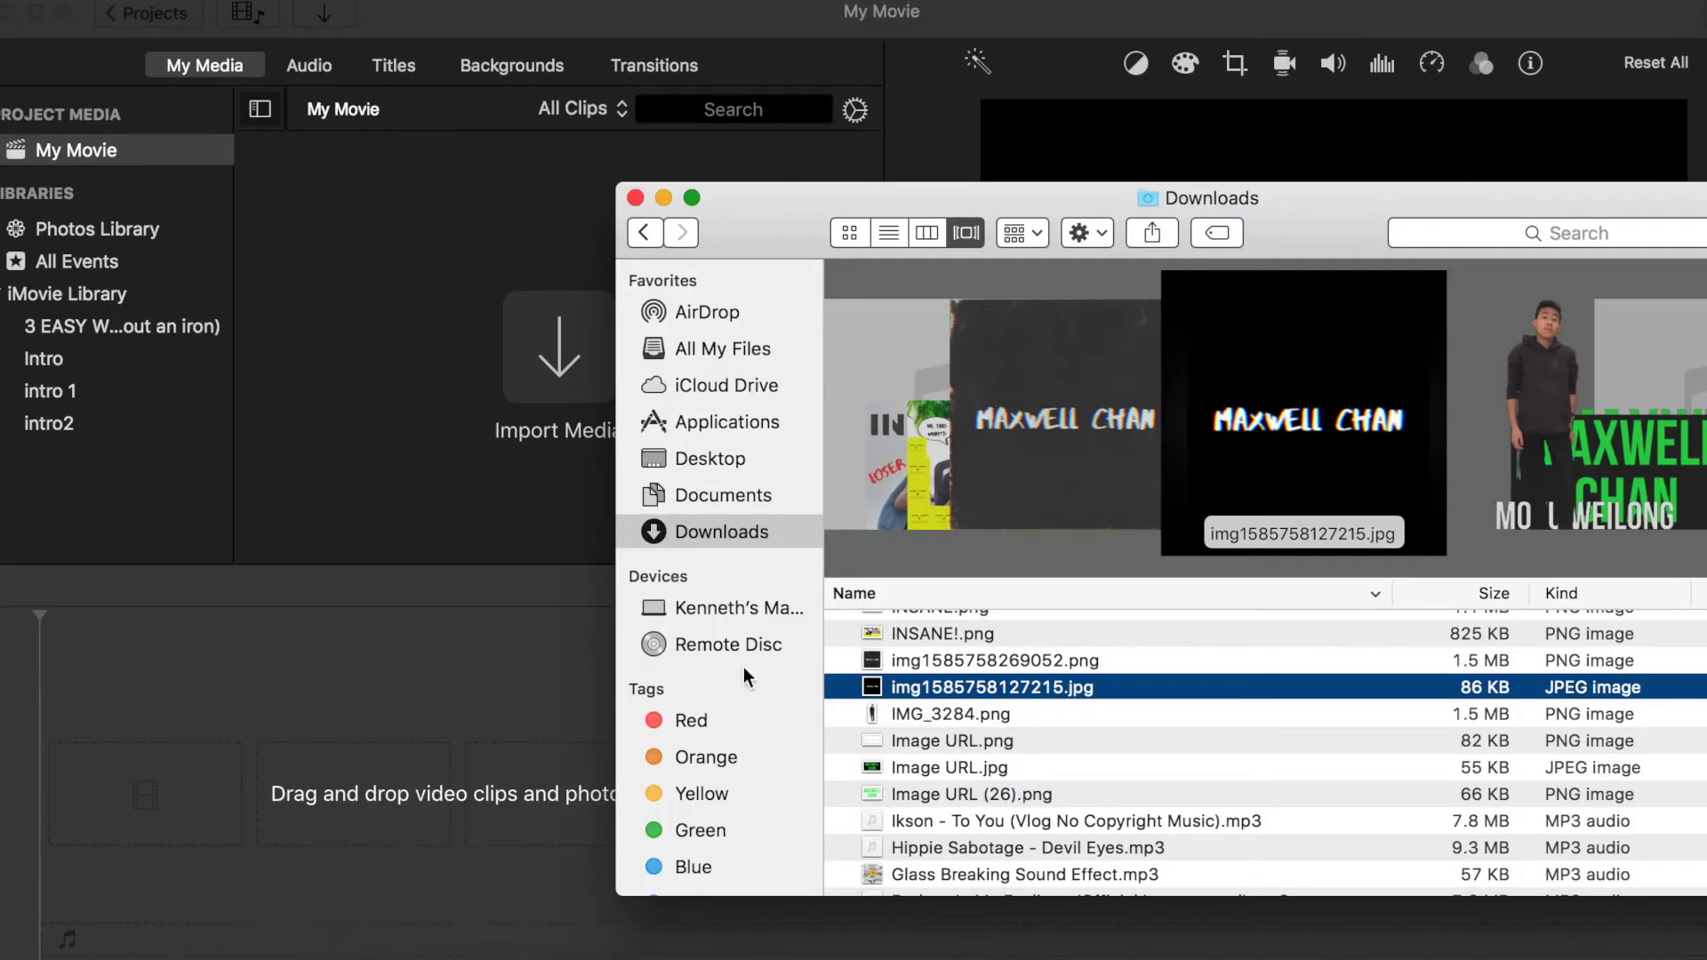
pyautogui.moveTo(978, 686); pyautogui.dragTo(95, 794)
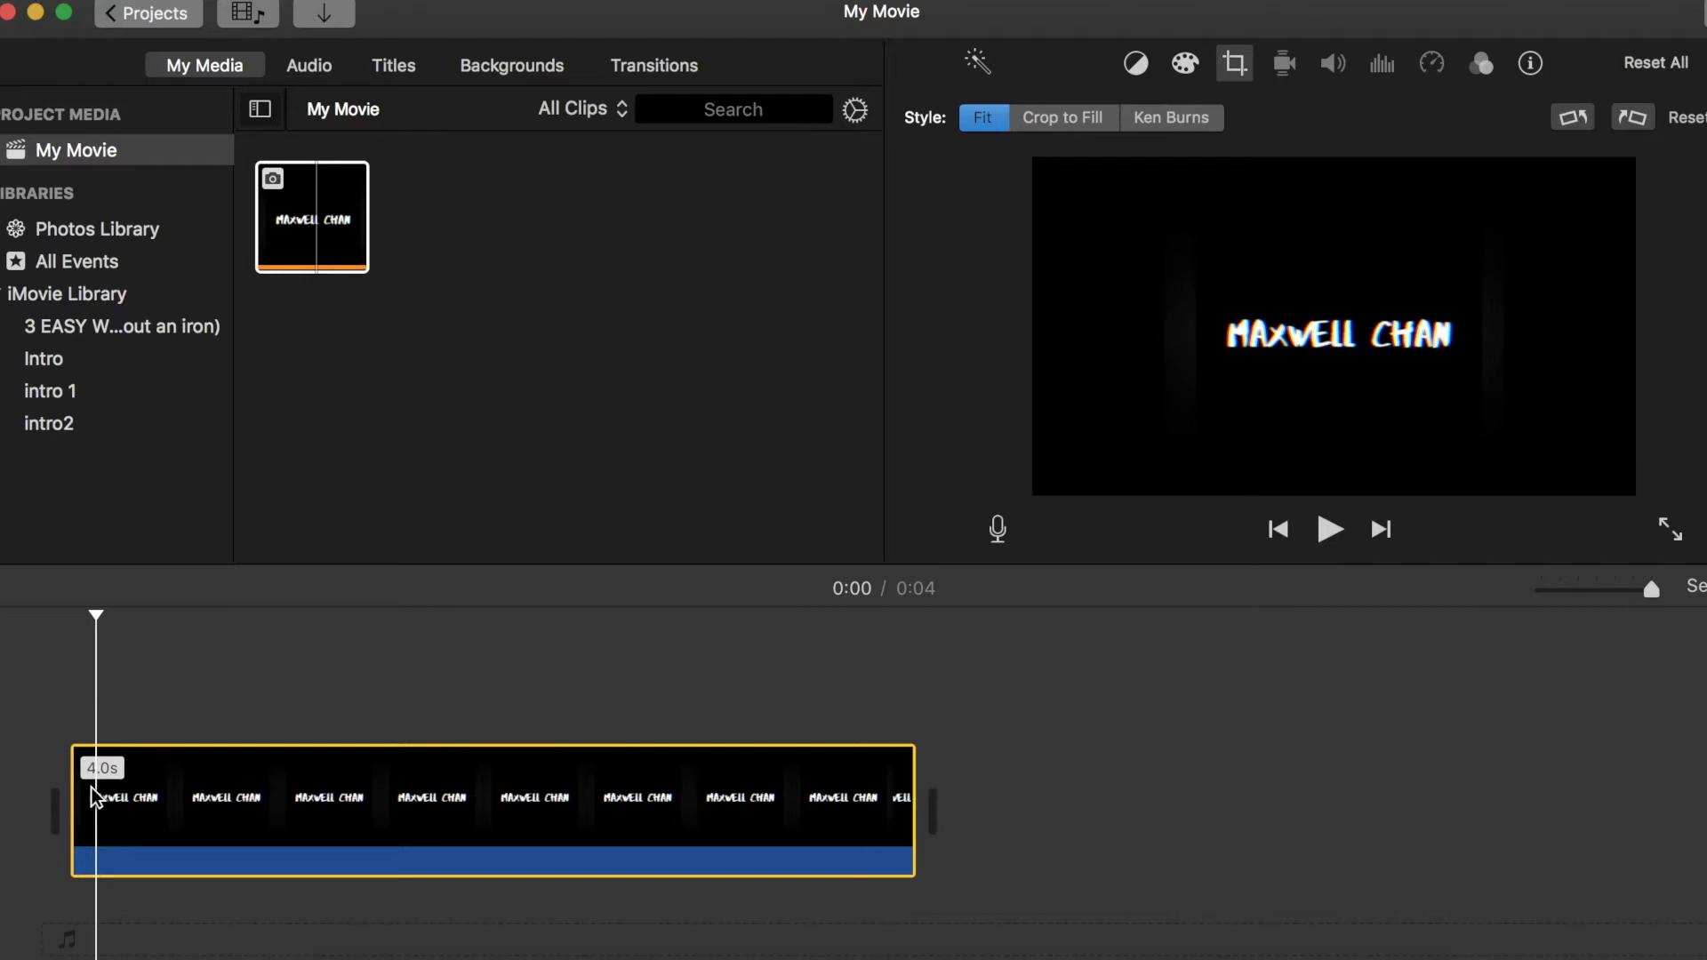
pyautogui.press('super+b')
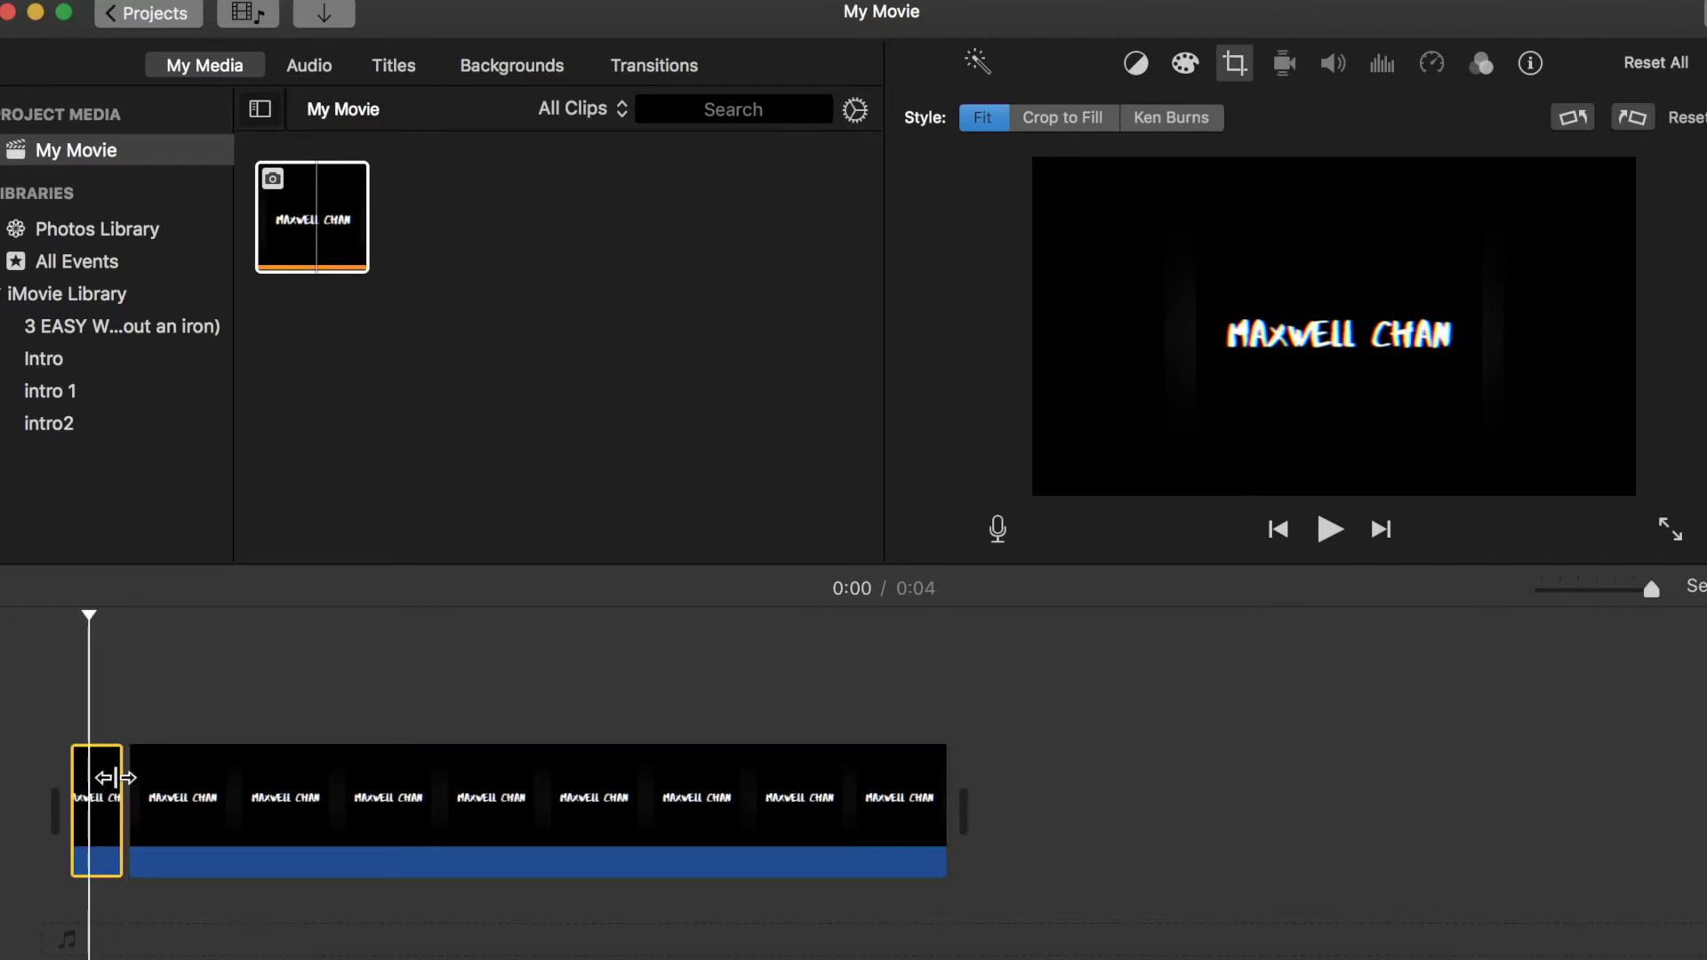
# Give the opening piece a Ken Burns zoom starting from a tiny box at the title's centre, then preview.
pyautogui.click(1172, 117)
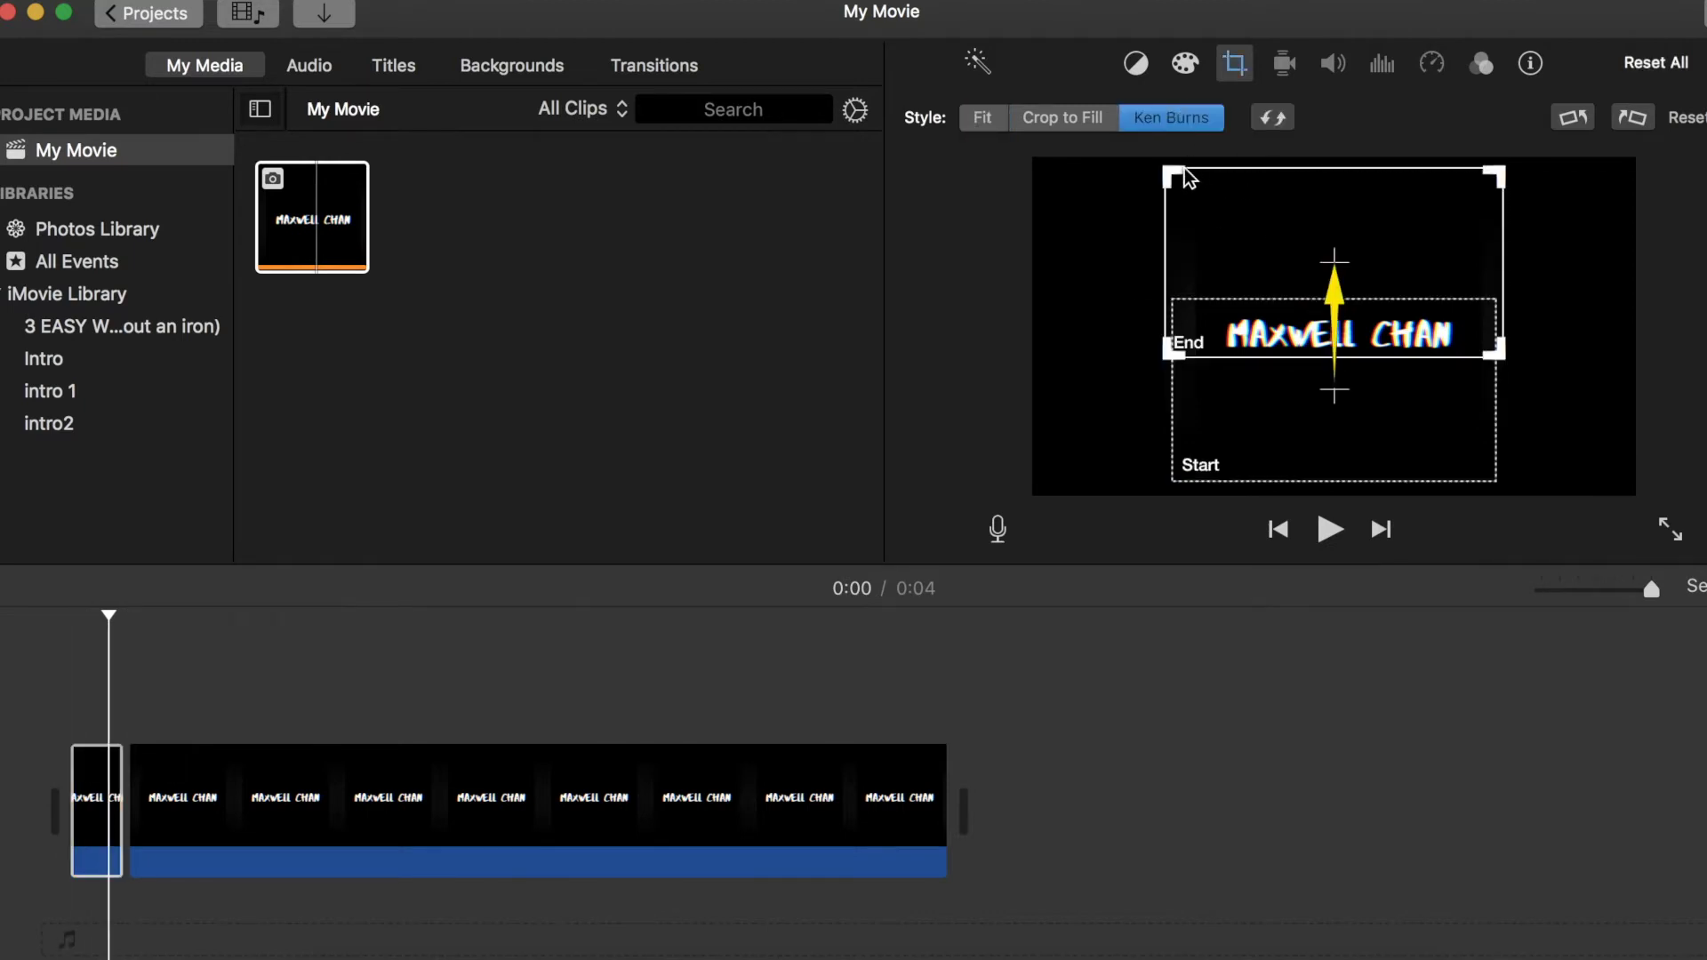
pyautogui.moveTo(1170, 163)
pyautogui.mouseDown()
pyautogui.moveTo(1237, 211)
pyautogui.moveTo(1160, 163)
pyautogui.mouseUp()
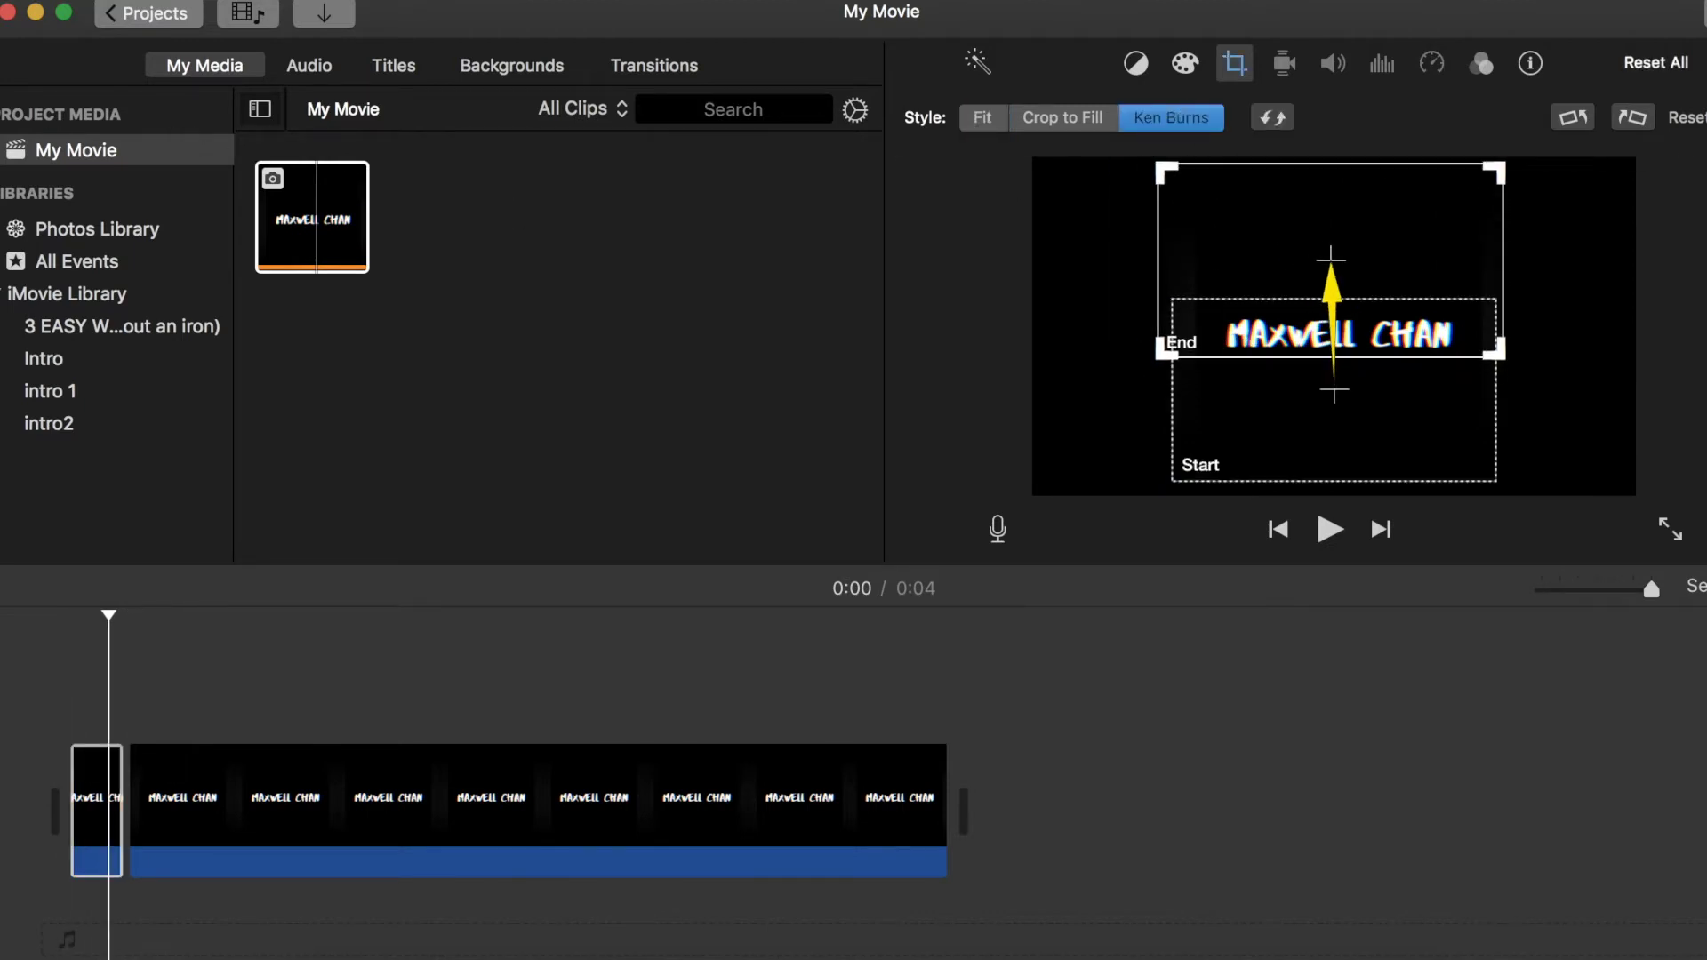
pyautogui.moveTo(1494, 349); pyautogui.dragTo(1635, 491)
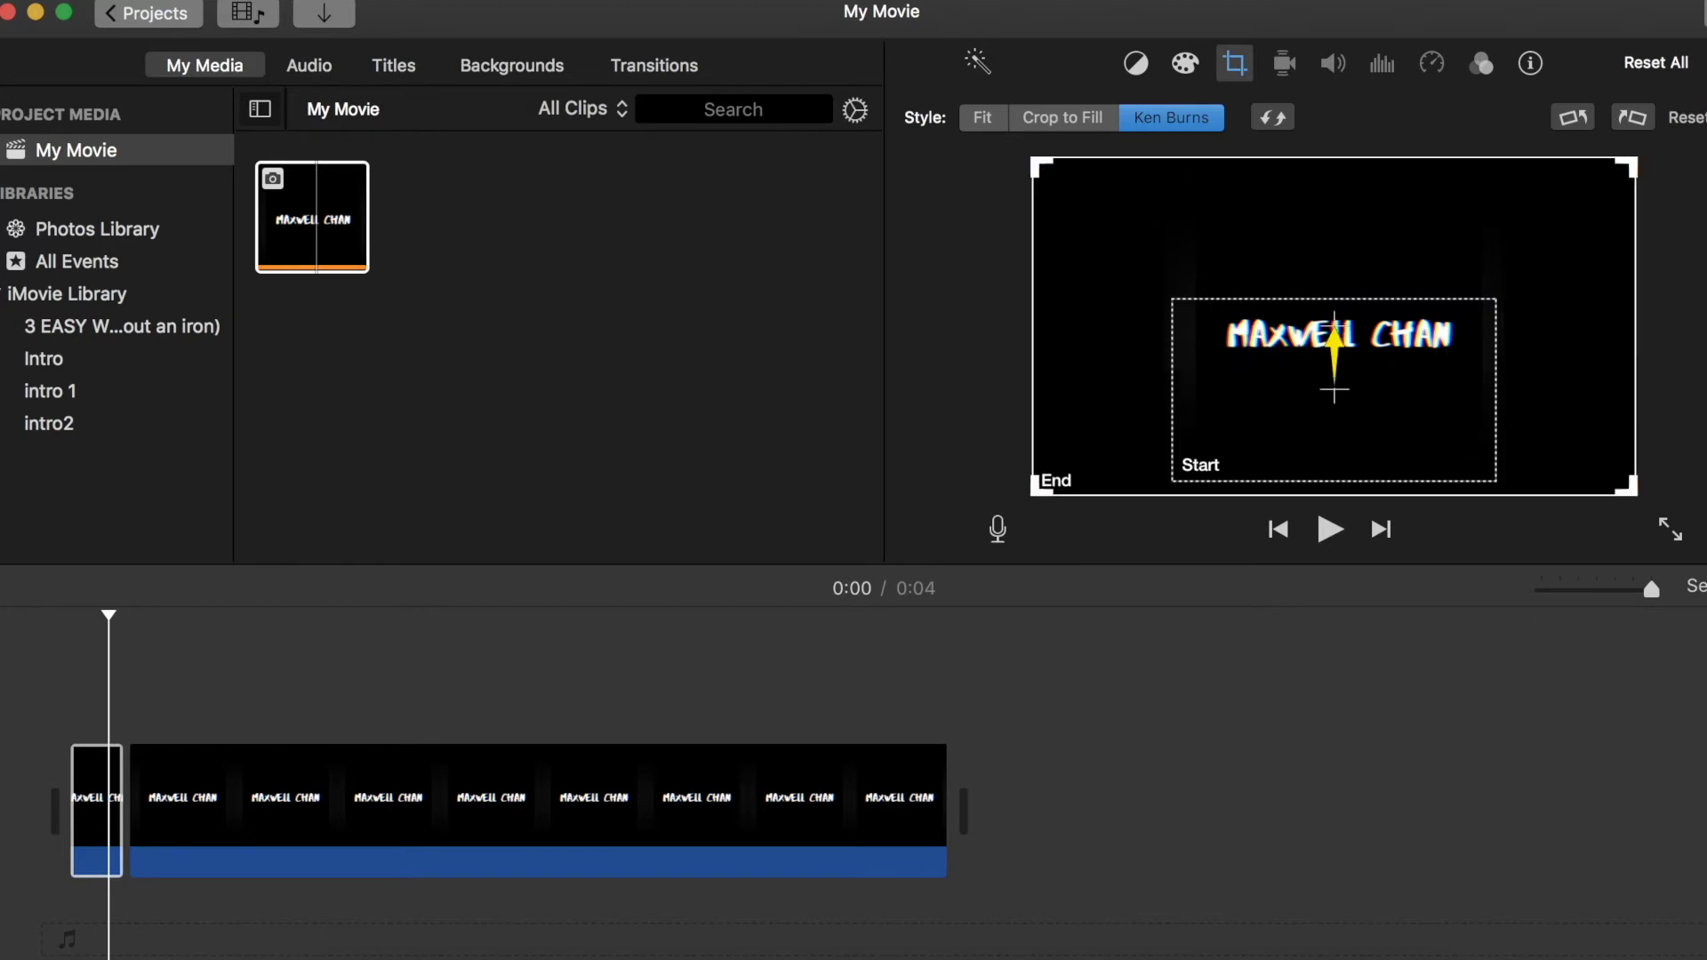
pyautogui.click(1436, 446)
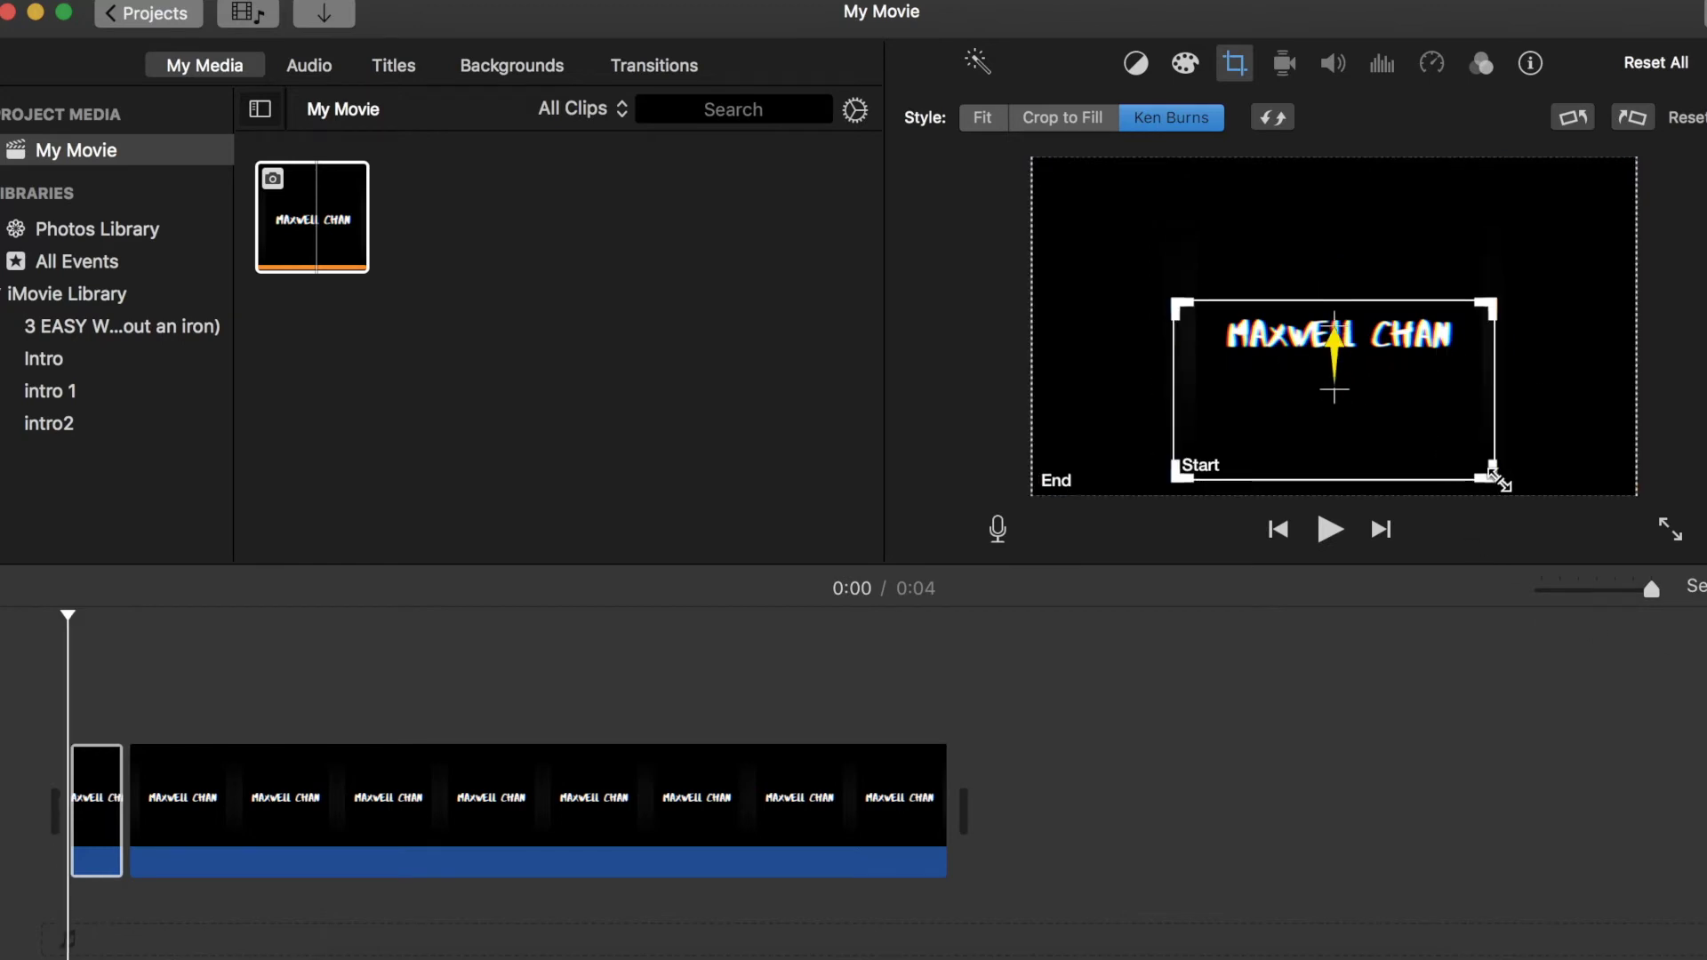
pyautogui.moveTo(1497, 480); pyautogui.dragTo(1428, 440)
pyautogui.moveTo(1299, 294); pyautogui.dragTo(1140, 189)
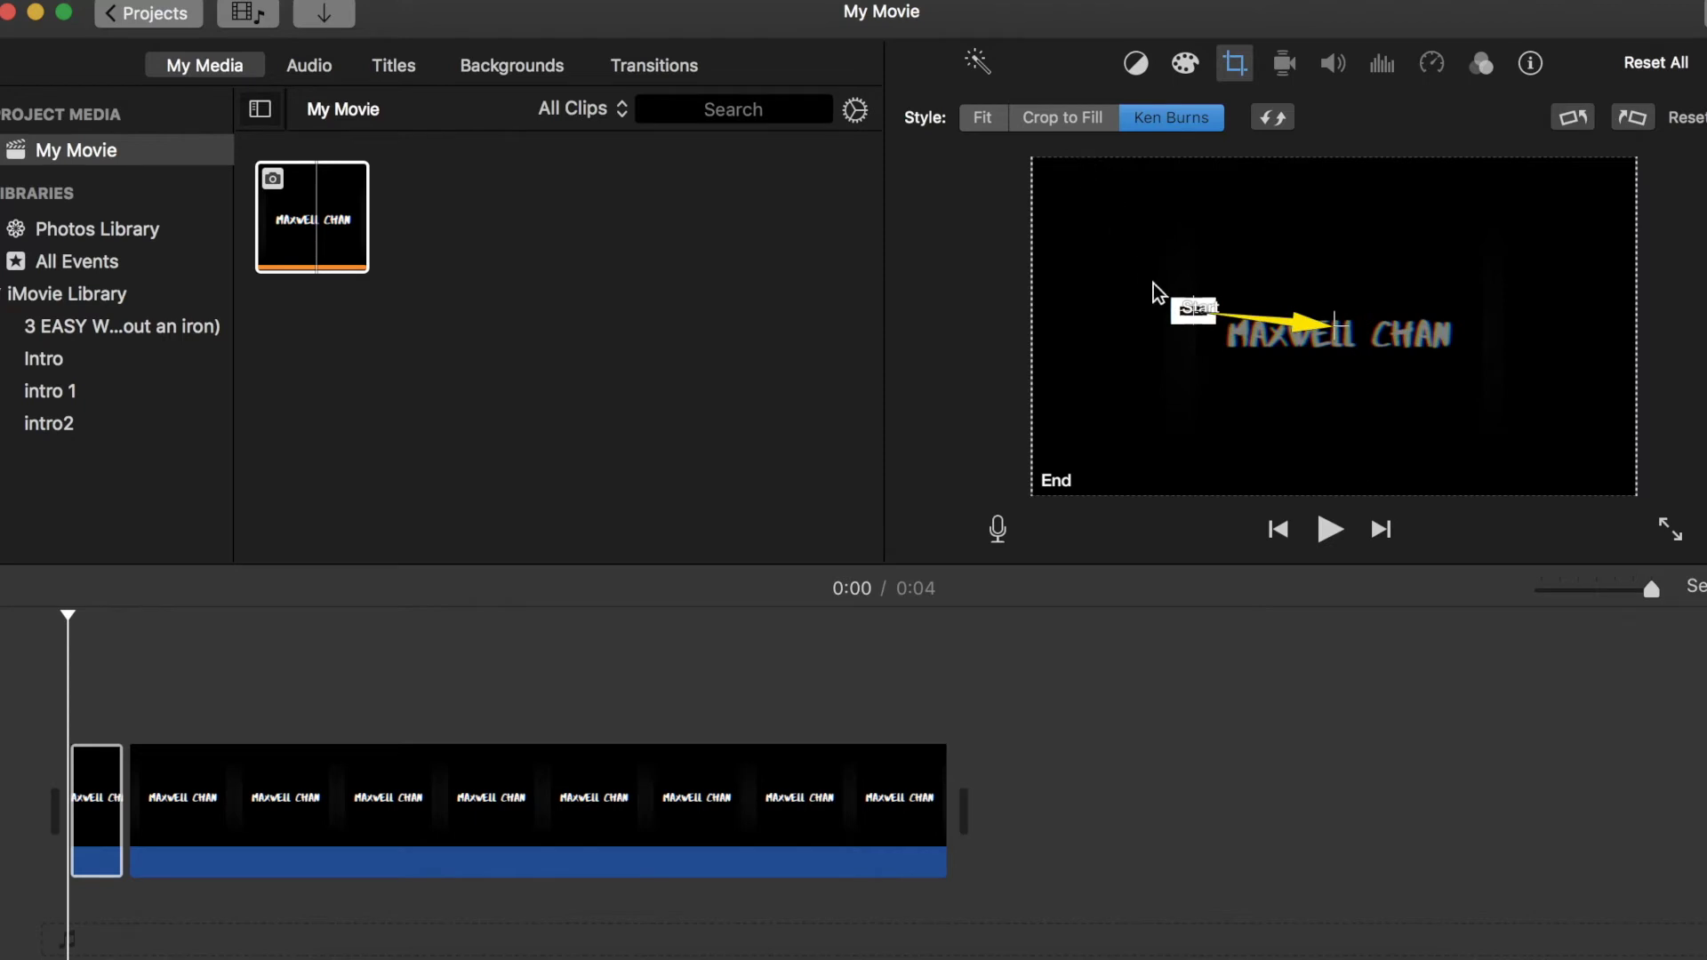
pyautogui.moveTo(1191, 315); pyautogui.dragTo(1328, 338)
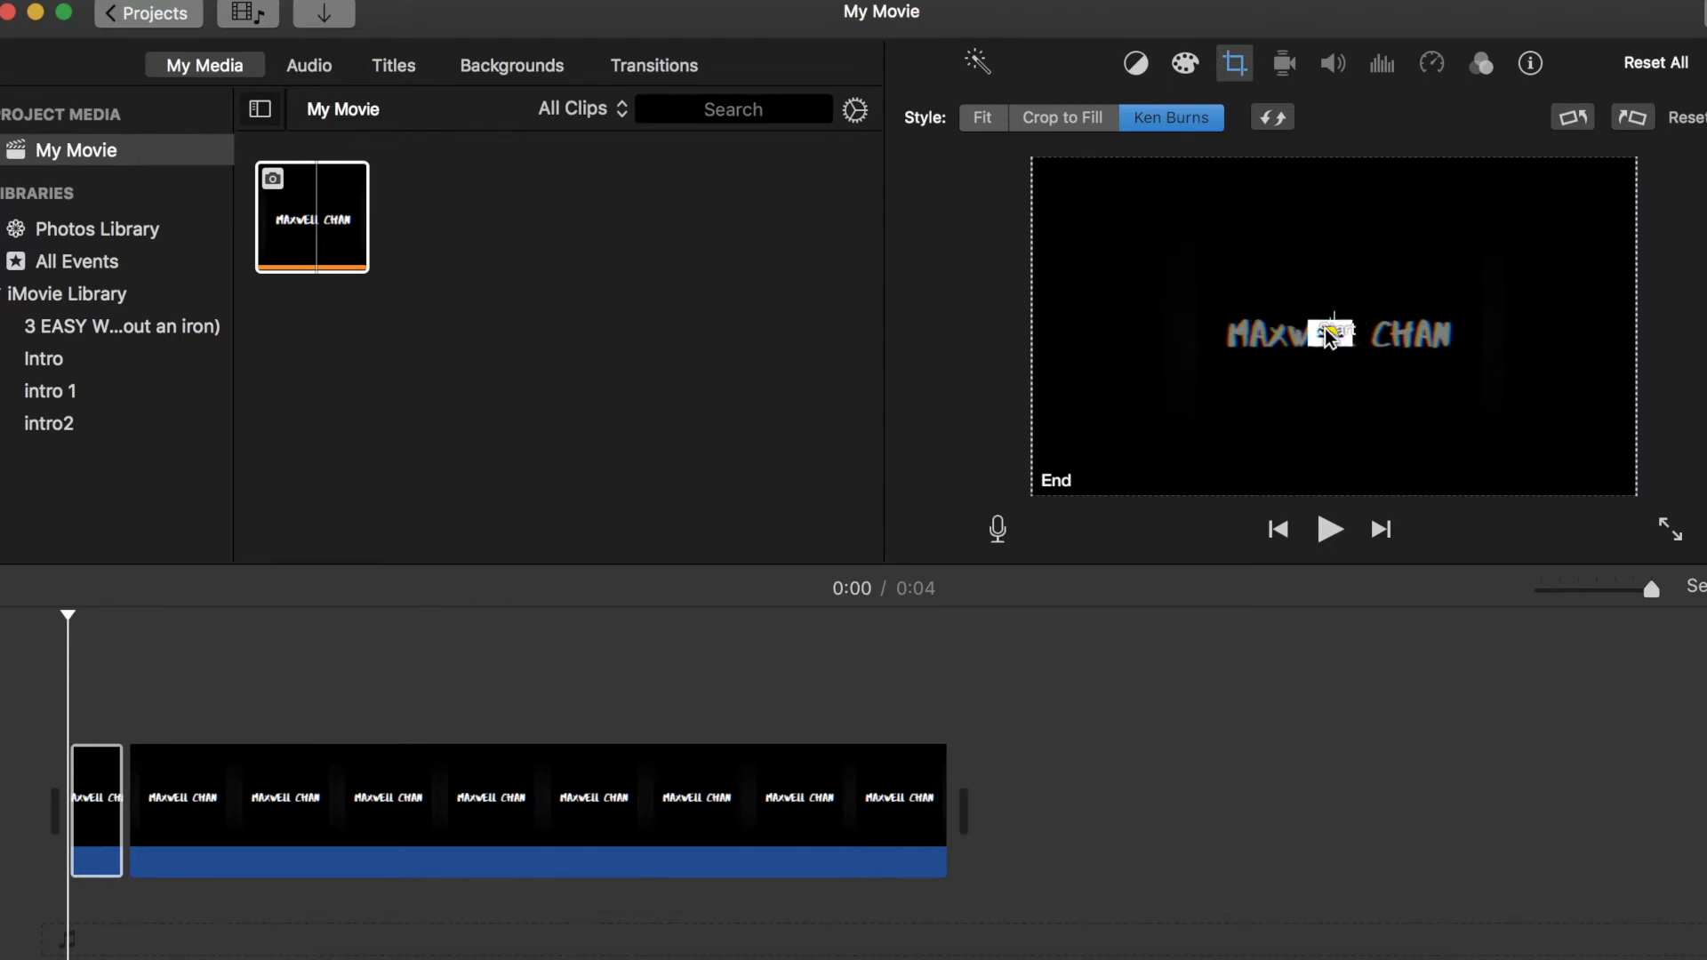
pyautogui.press('space')
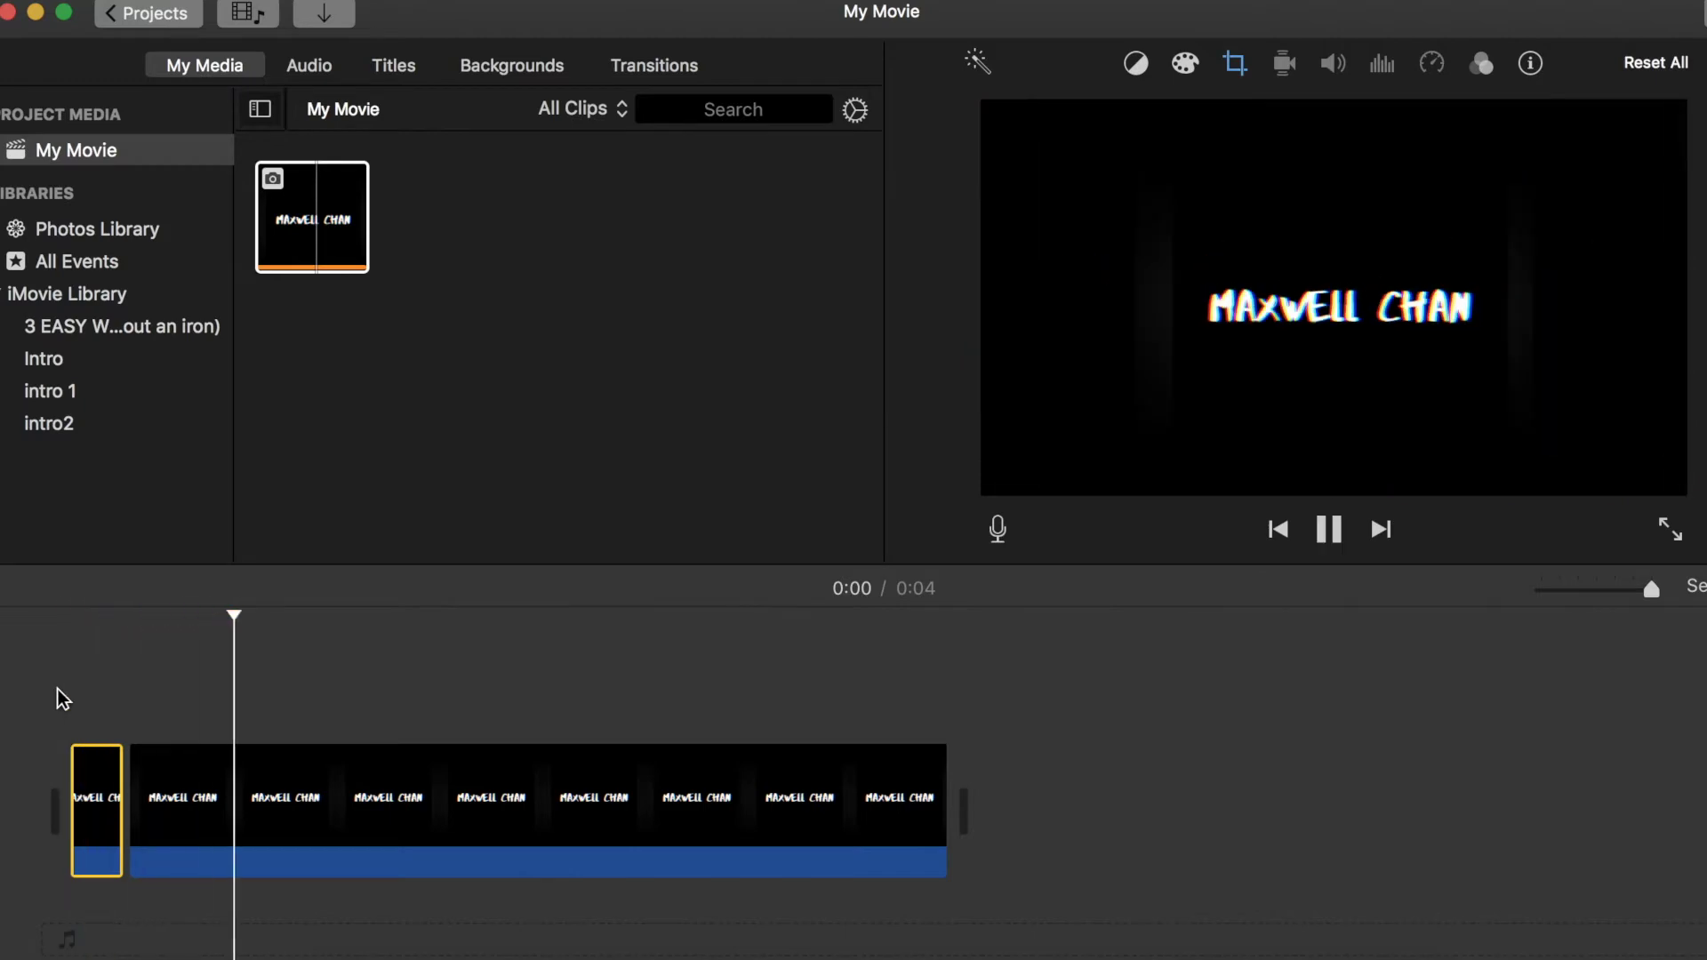
pyautogui.press('space')
# Confirm the project name, open intro3, and play its ending from 0:03 where the bell appears.
pyautogui.click(147, 14)
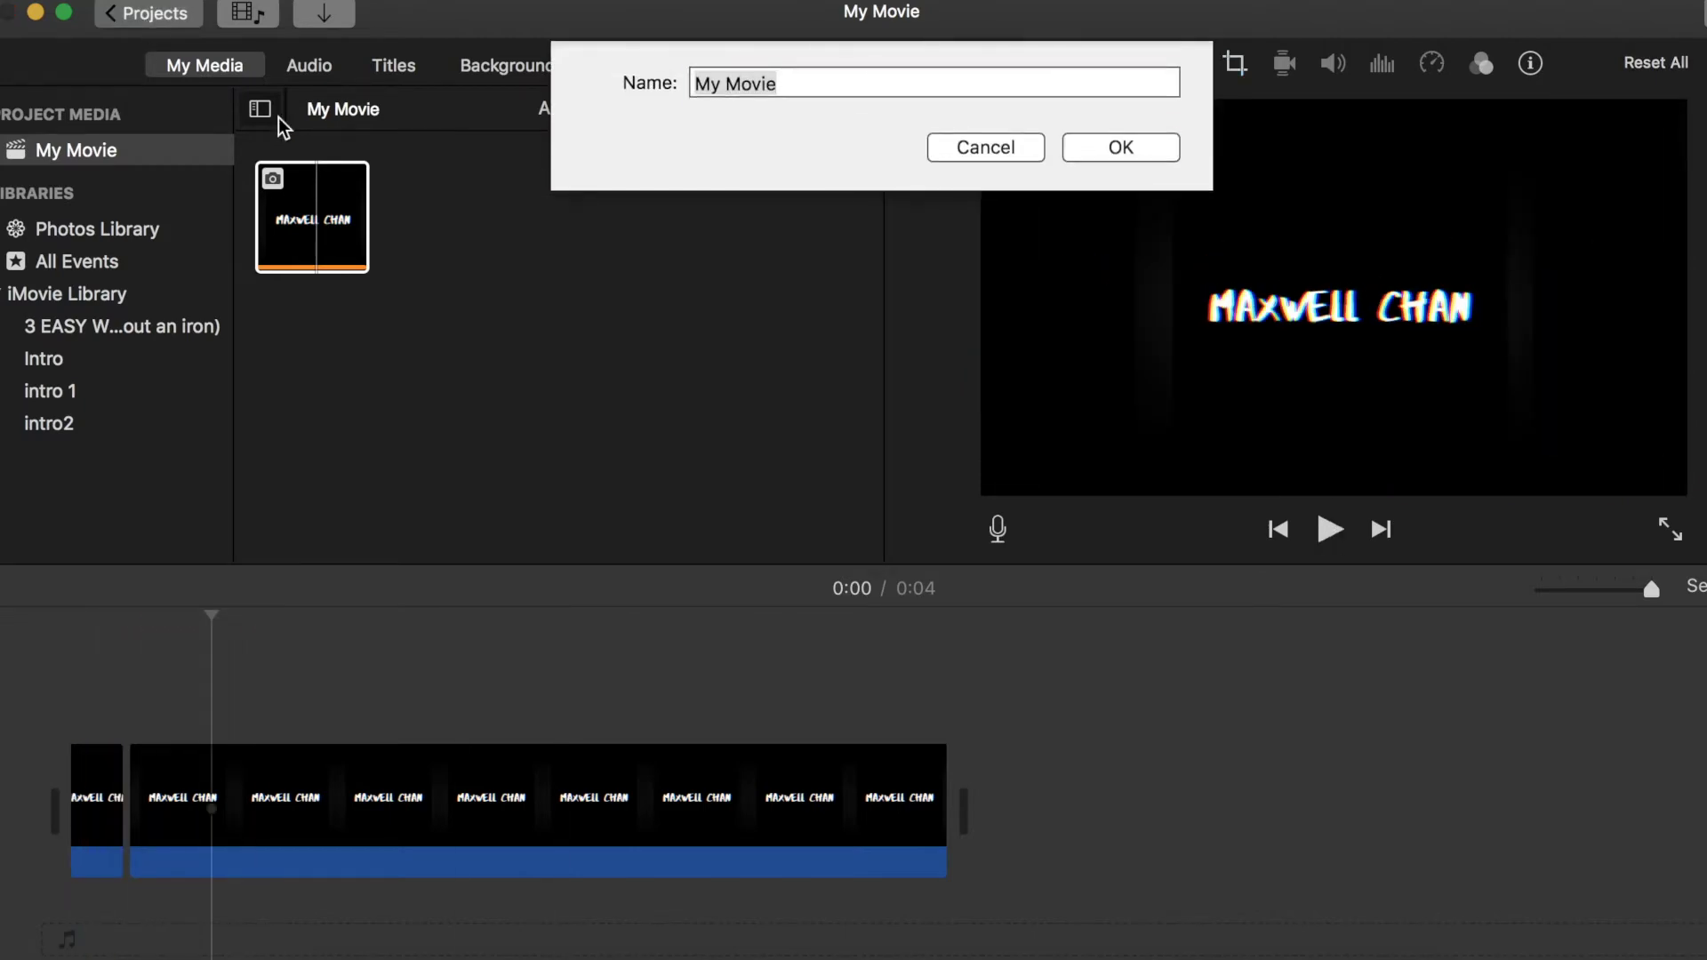
pyautogui.press('Return')
pyautogui.click(959, 406)
pyautogui.doubleClick(958, 406)
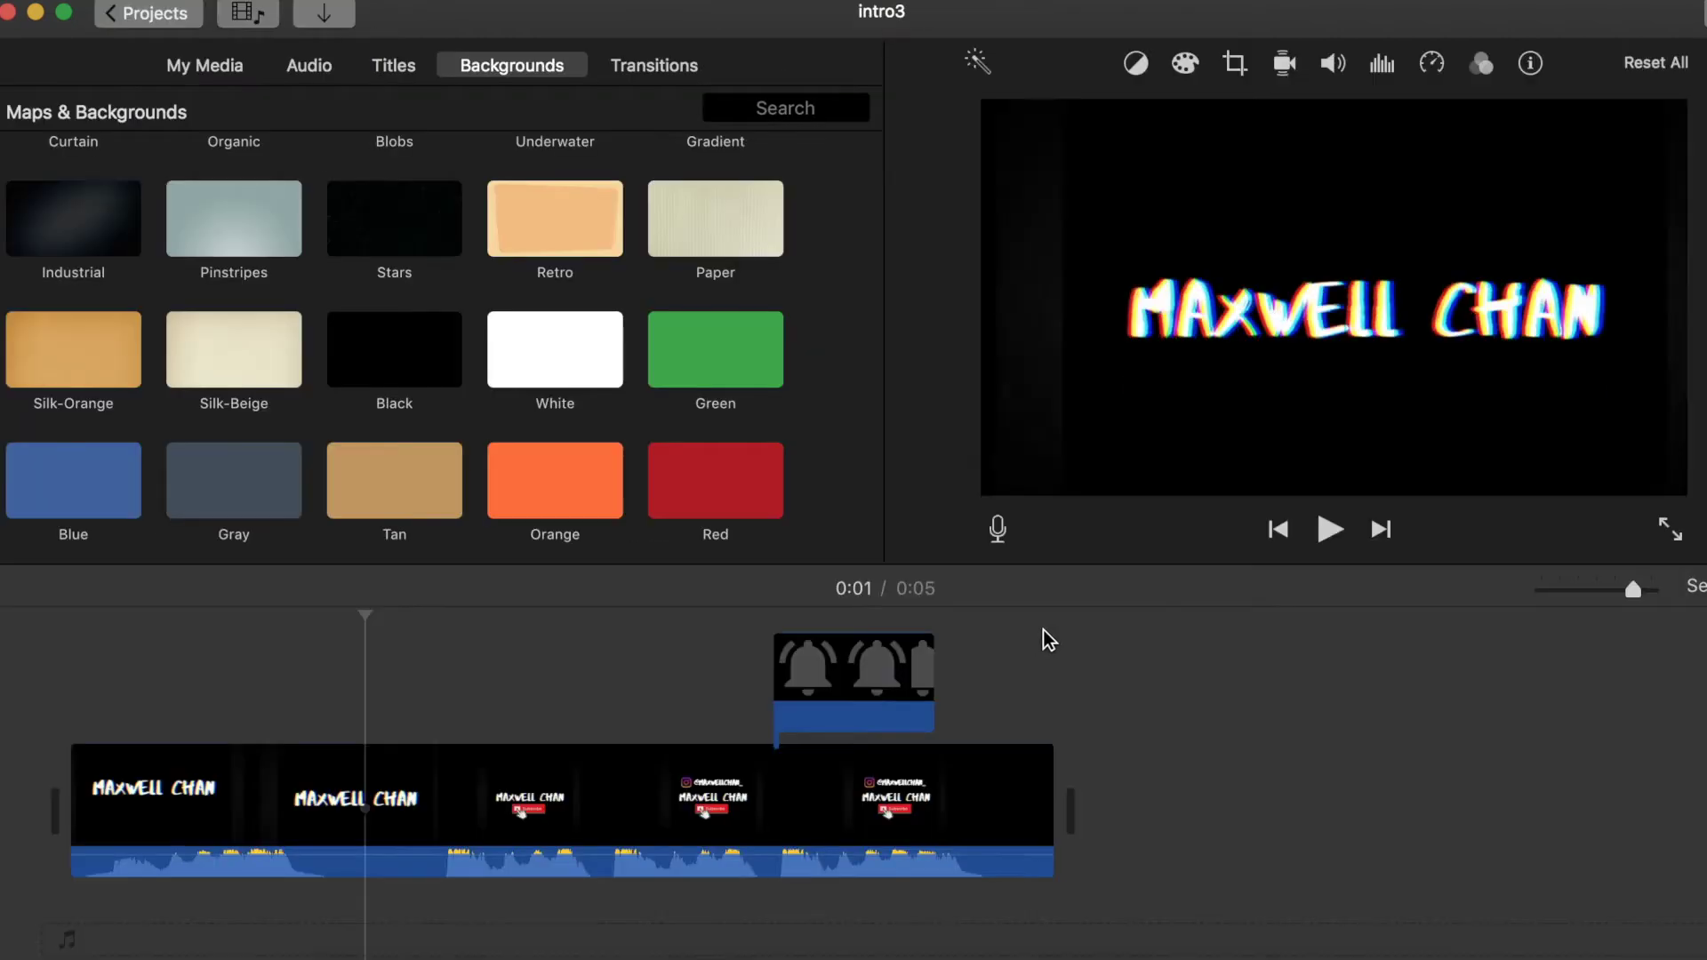
pyautogui.click(989, 690)
pyautogui.click(767, 663)
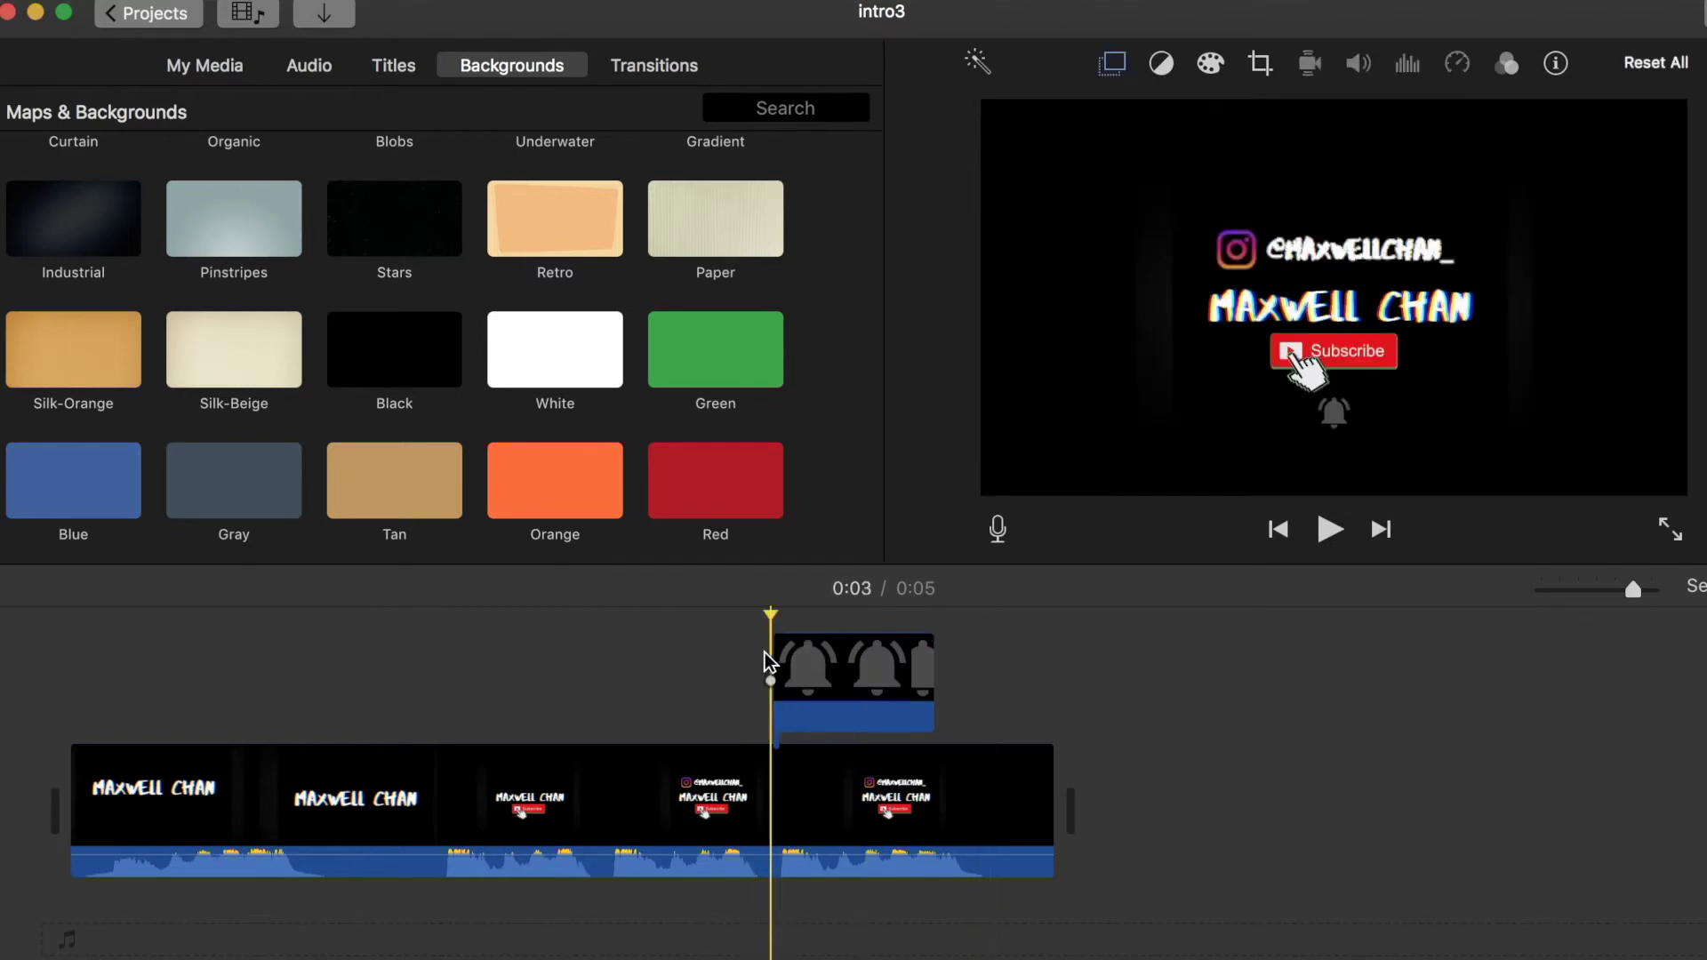
pyautogui.press('space')
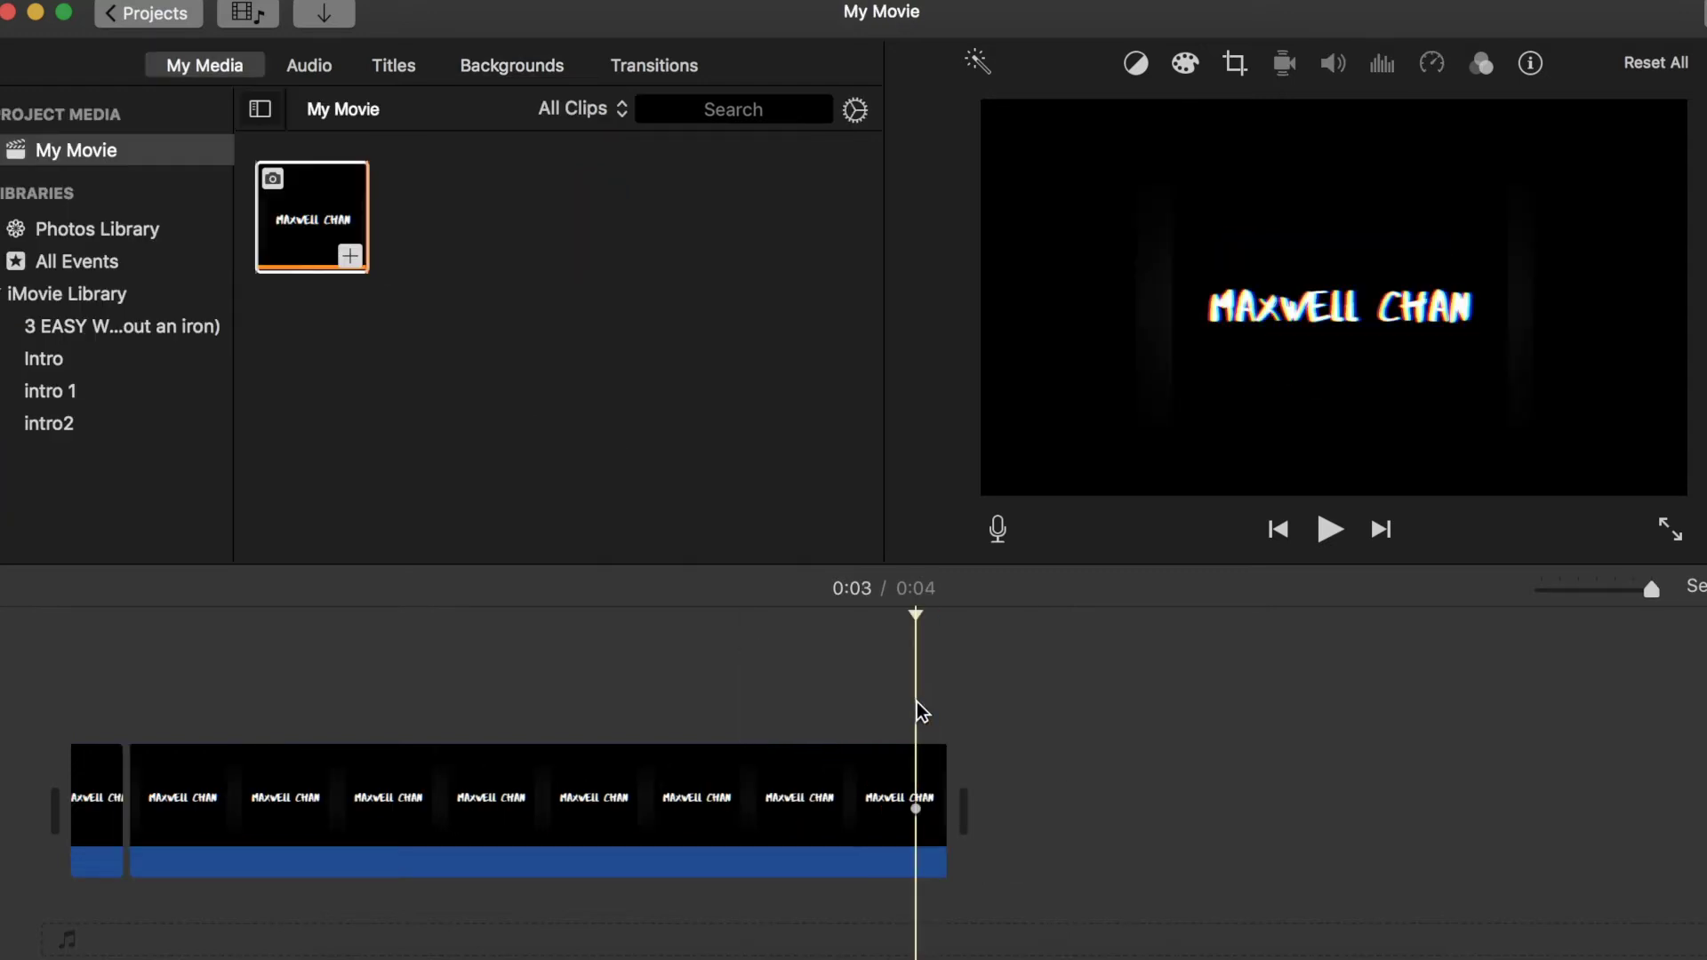
# Apply Ken Burns to the last title clip, from full frame to a tight close-up, and preview.
pyautogui.click(1234, 62)
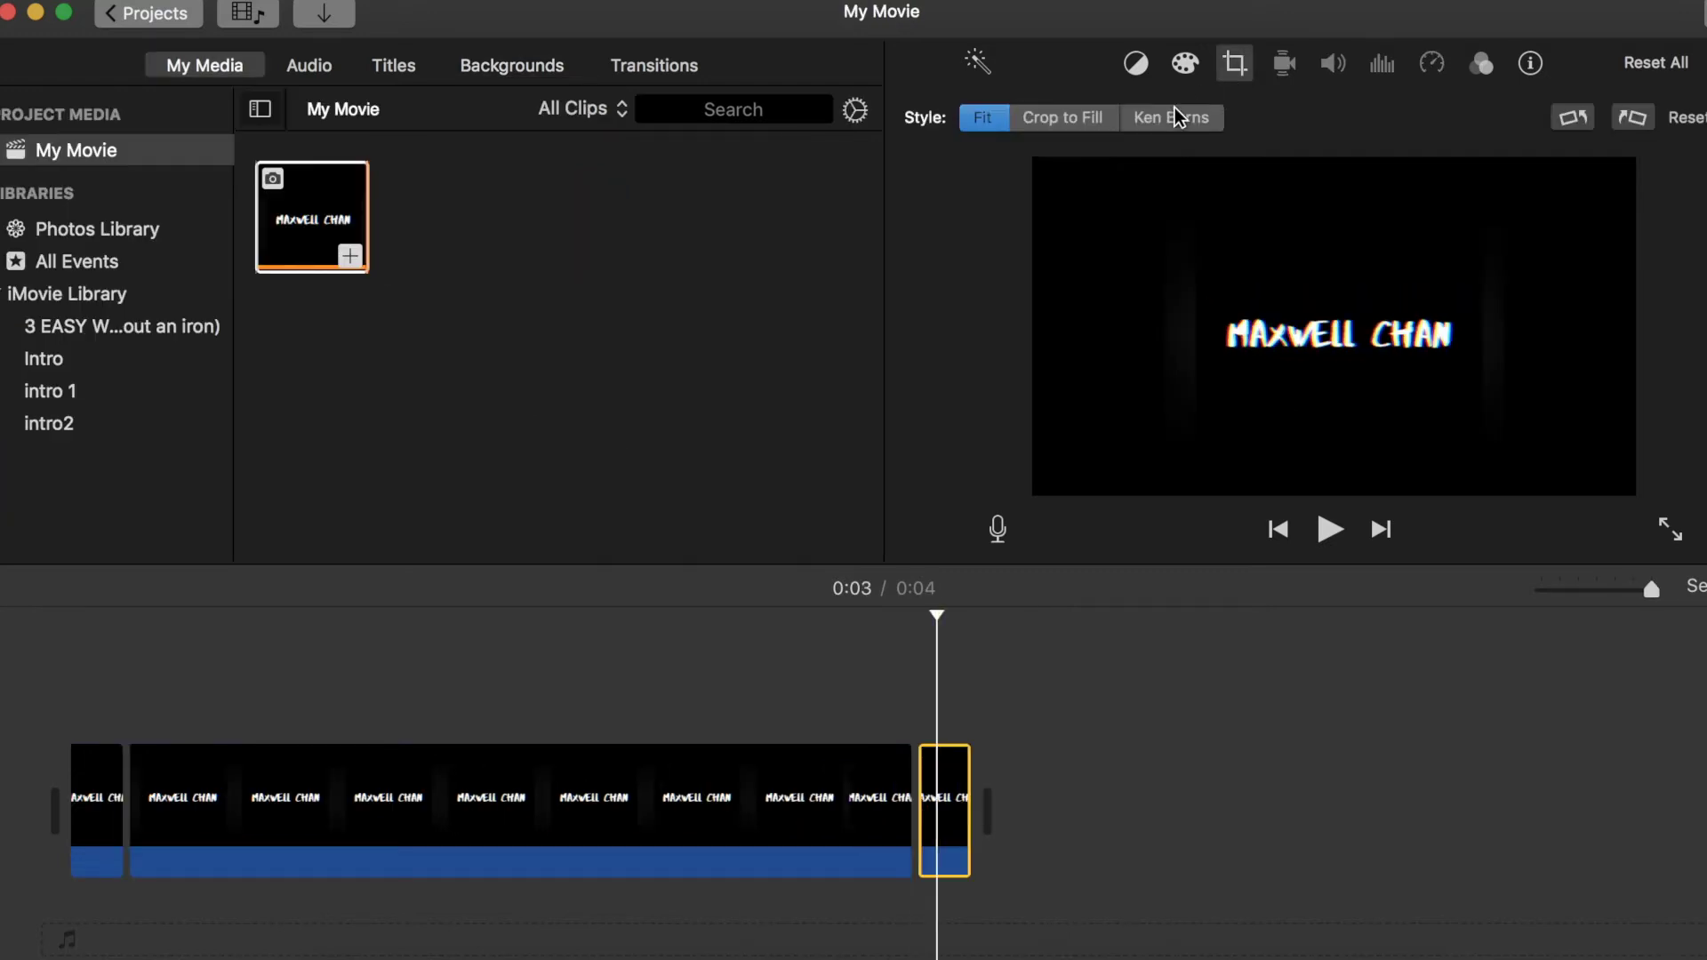
pyautogui.click(1176, 117)
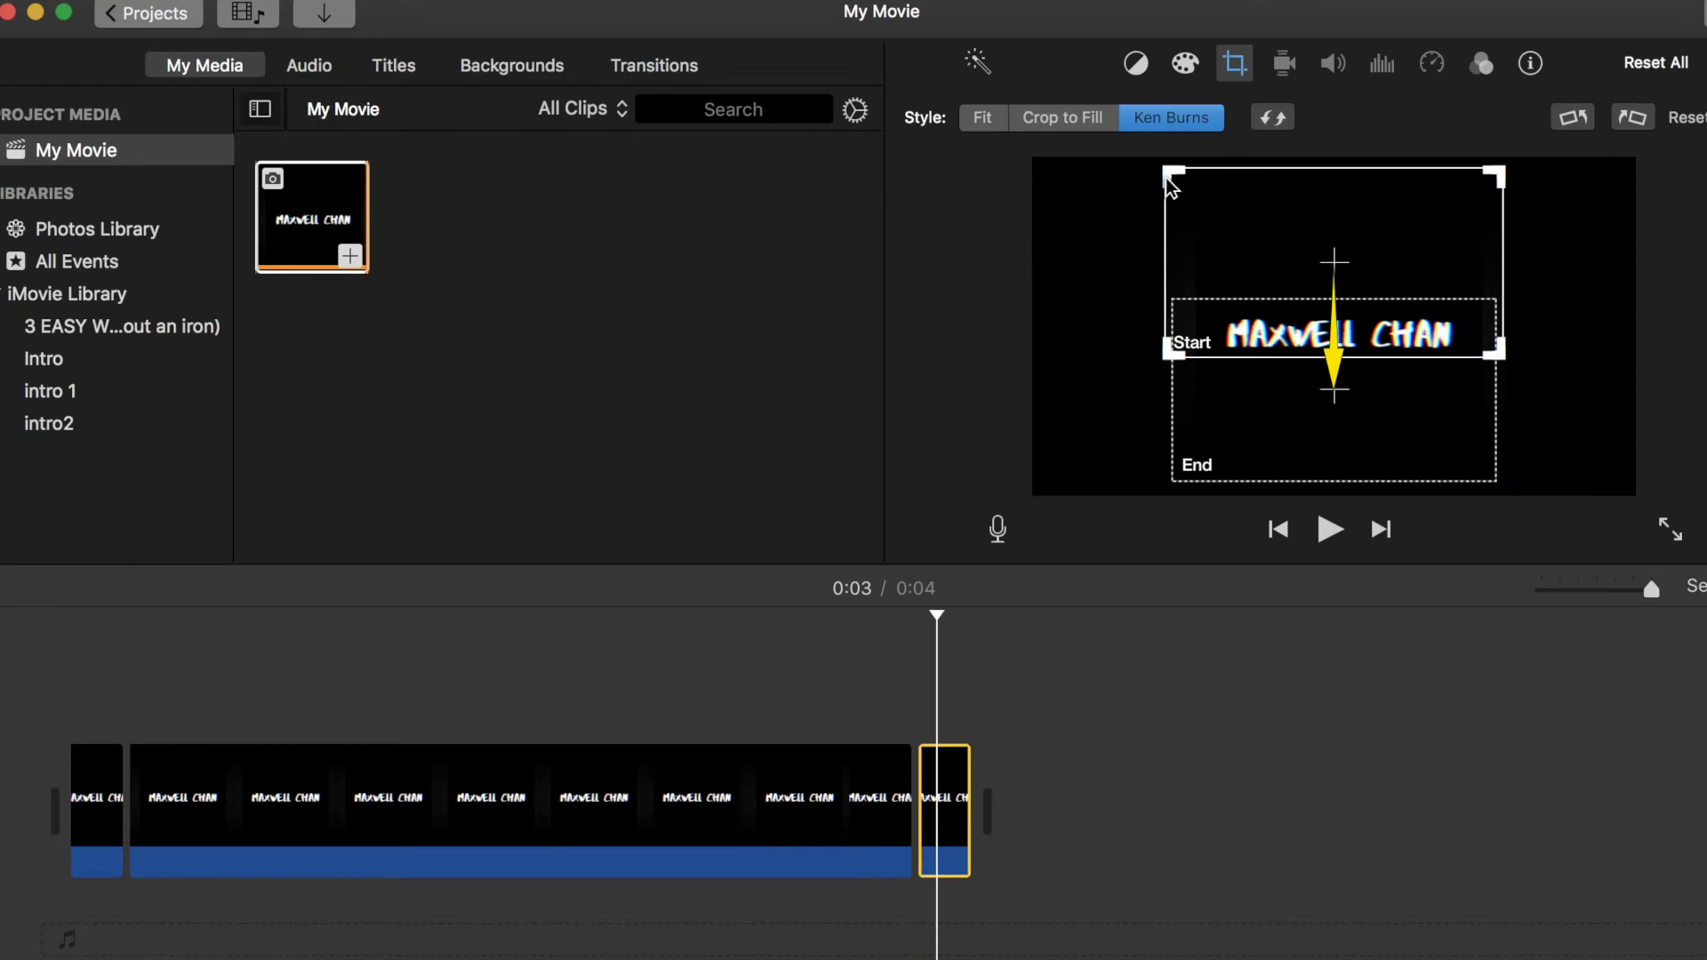
pyautogui.moveTo(1171, 177); pyautogui.dragTo(1075, 166)
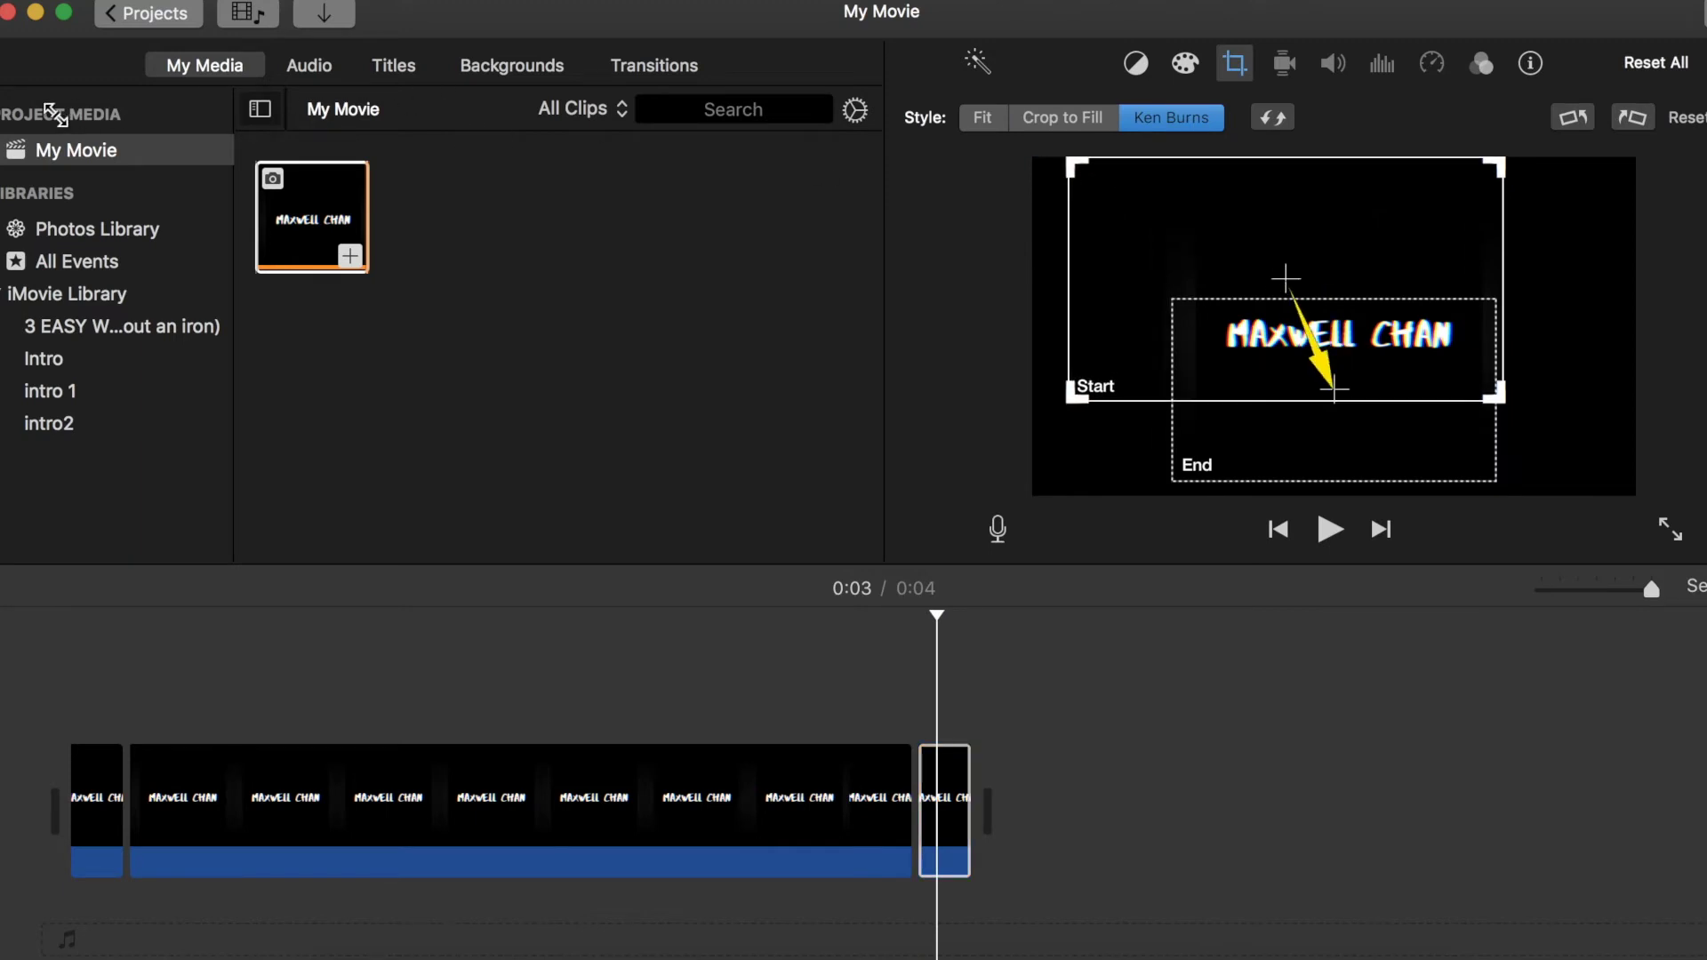
pyautogui.moveTo(1497, 397); pyautogui.dragTo(1229, 331)
pyautogui.click(1466, 453)
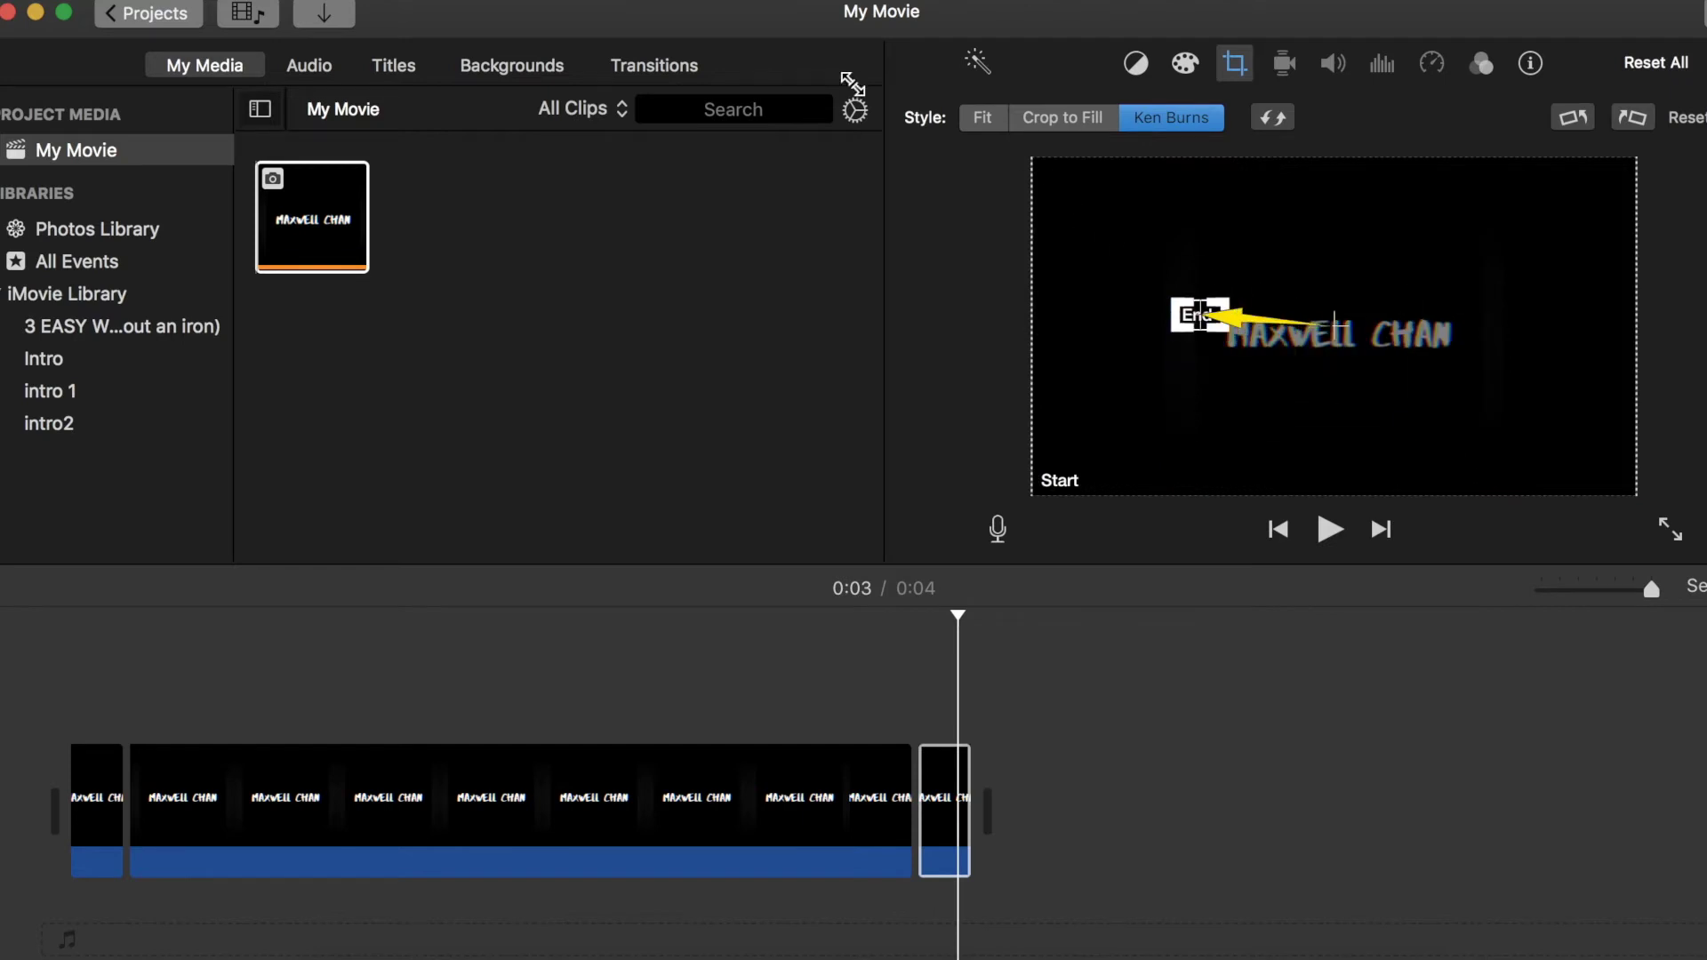
pyautogui.press('\\')
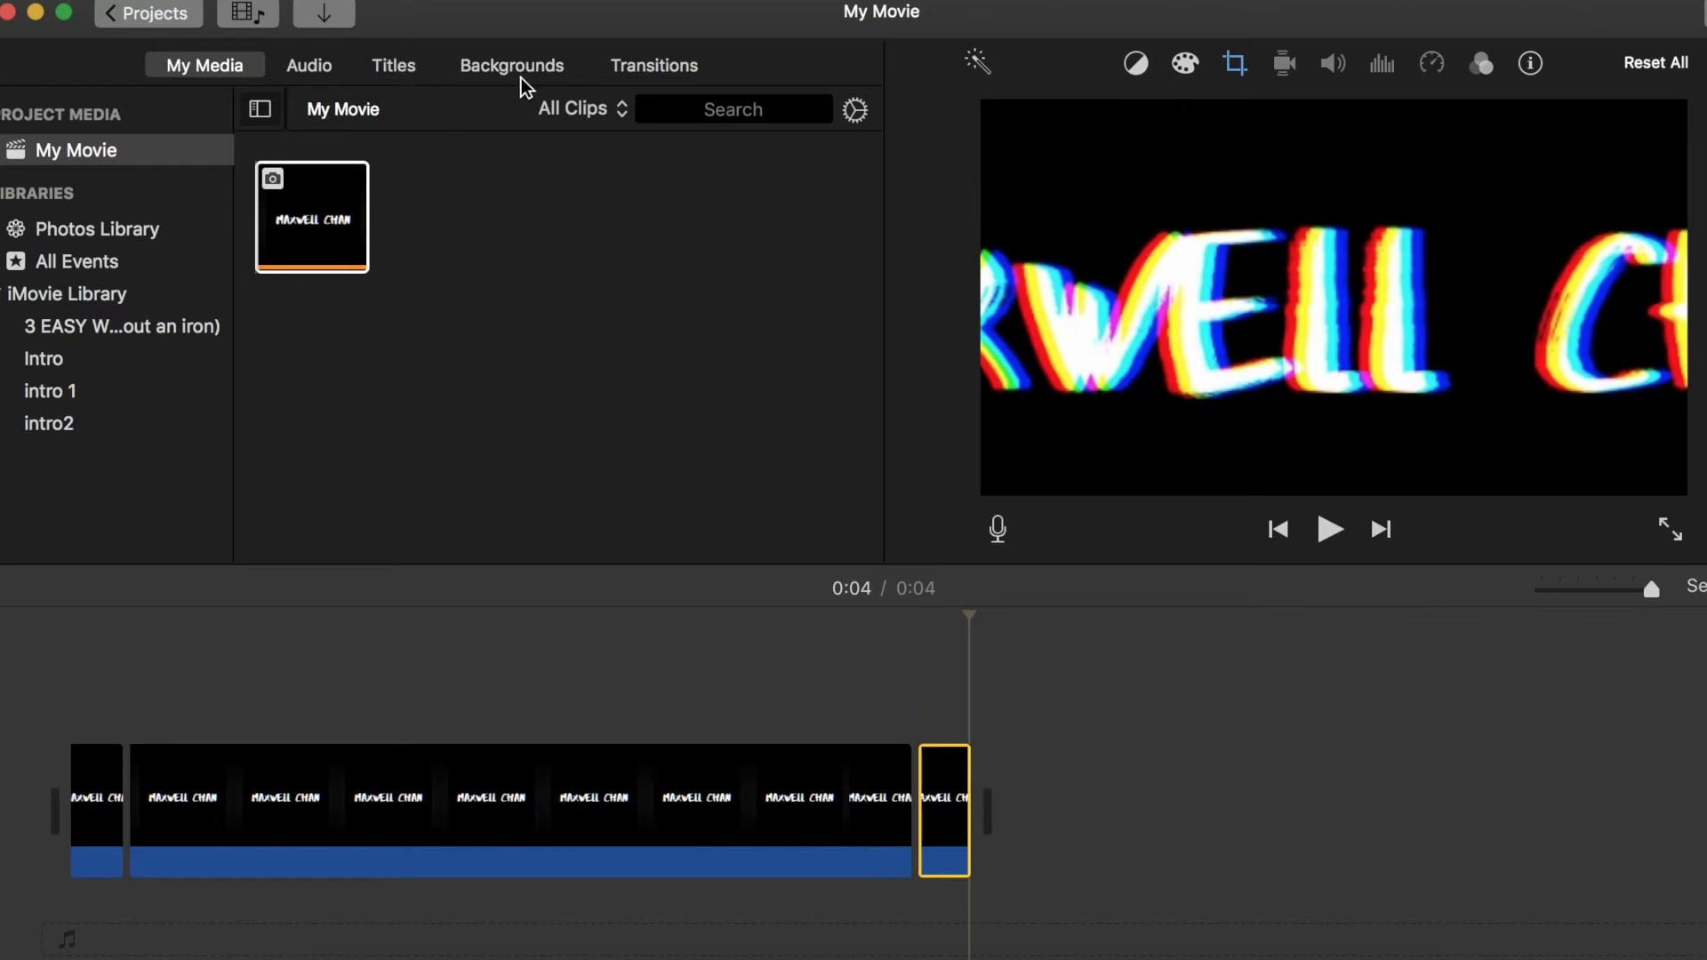
# Drag Fade to Black onto the movie's end and preview the ending.
pyautogui.click(625, 65)
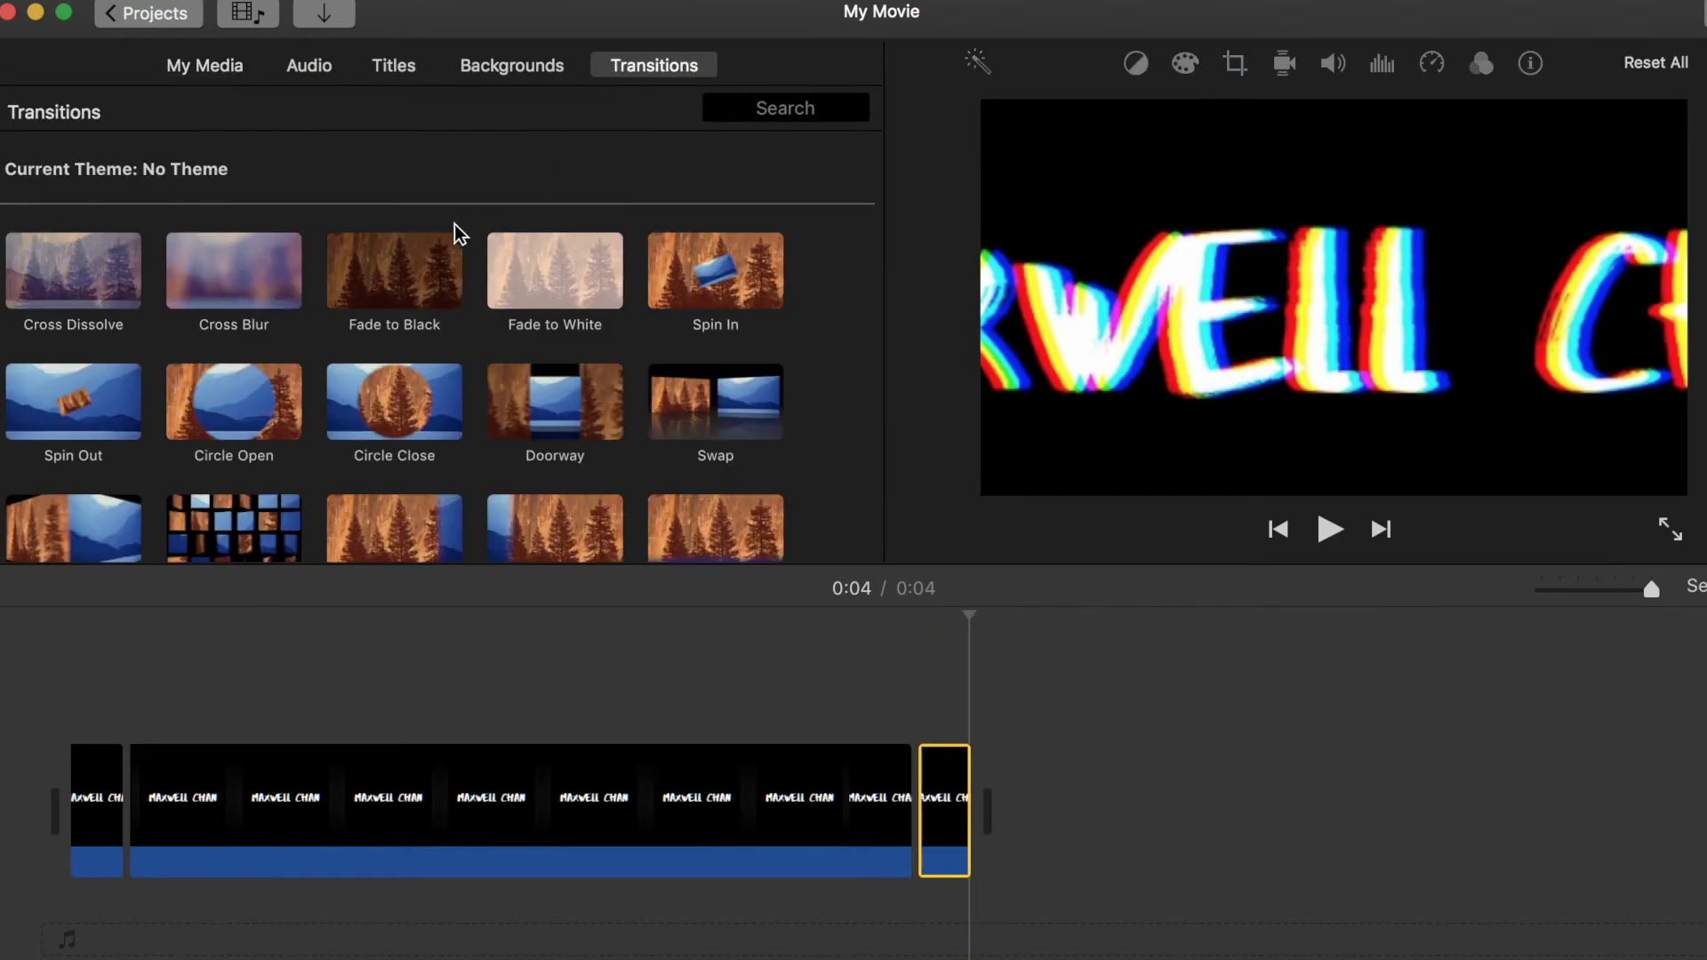
pyautogui.moveTo(412, 263); pyautogui.dragTo(1014, 804)
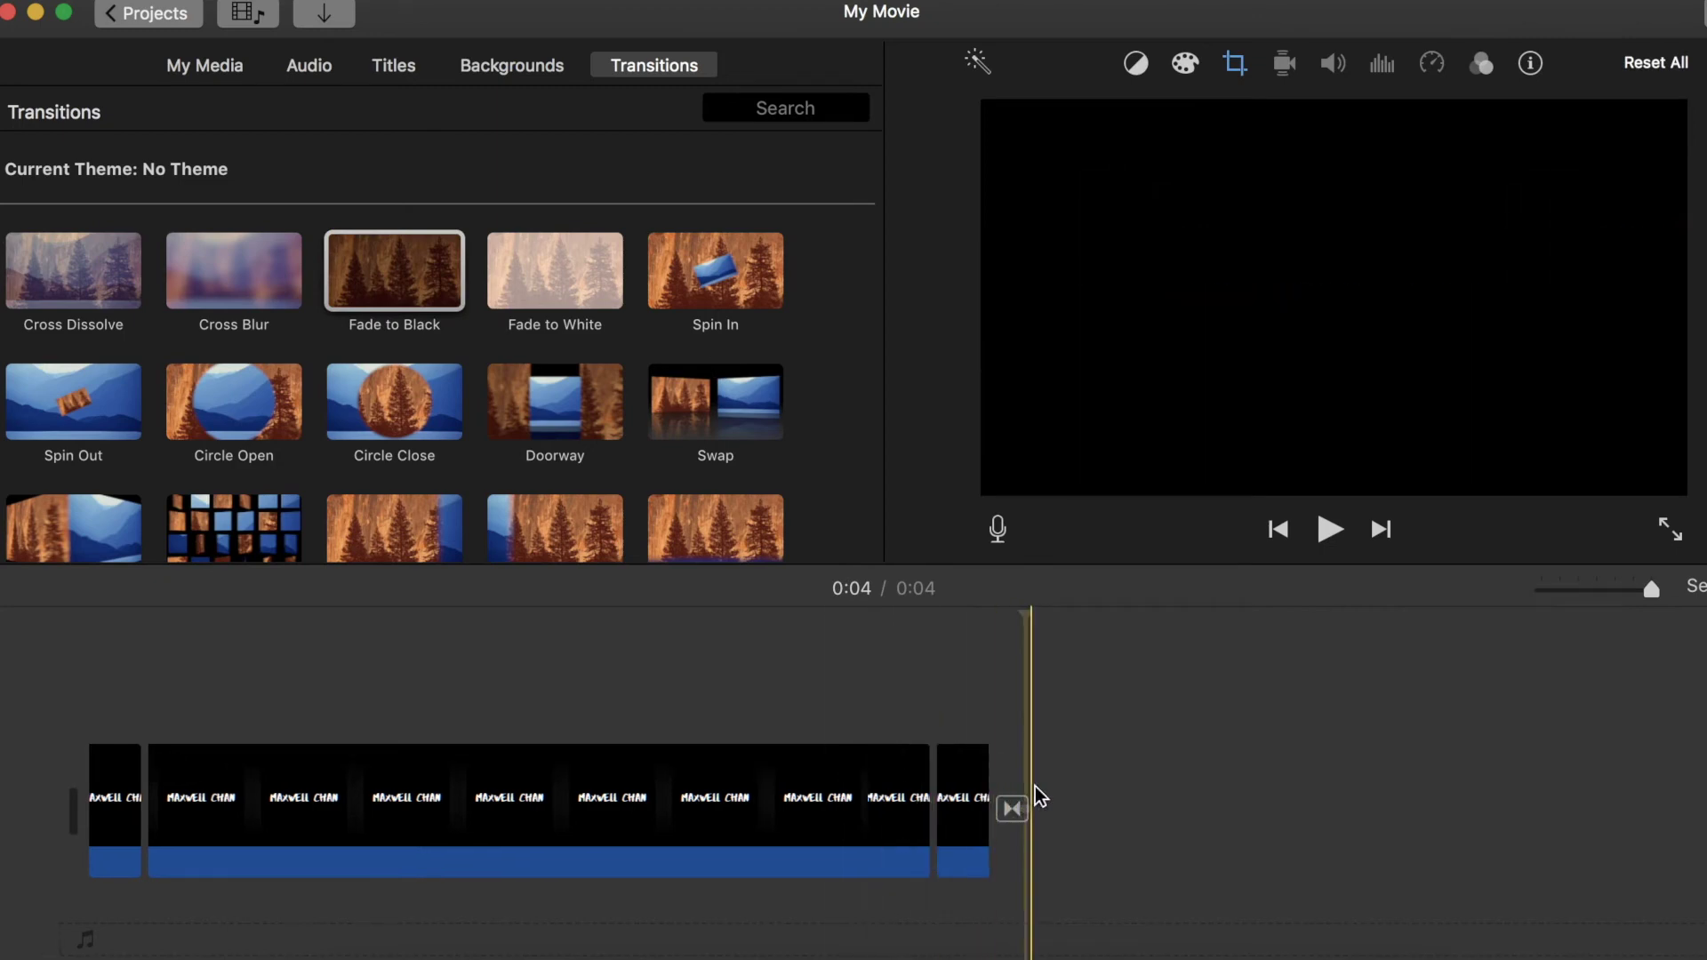
pyautogui.press('space')
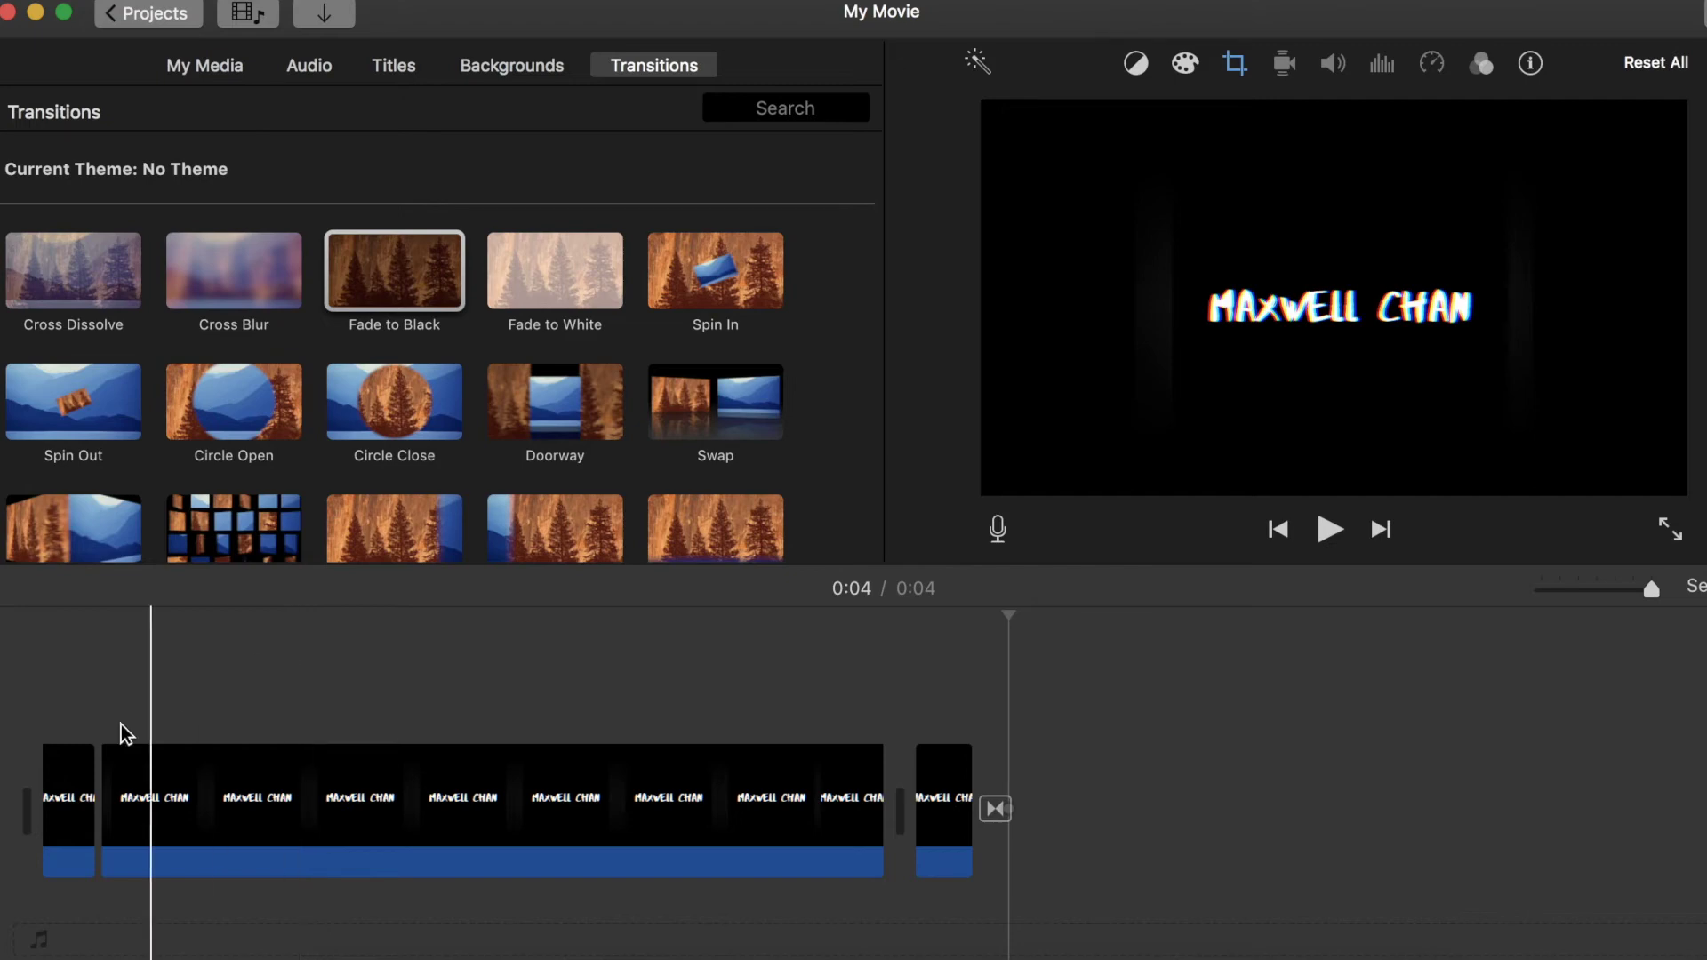
# Add the Black background under the title and set the title to Picture in Picture.
pyautogui.click(512, 65)
pyautogui.moveTo(365, 366); pyautogui.dragTo(48, 844)
pyautogui.click(225, 709)
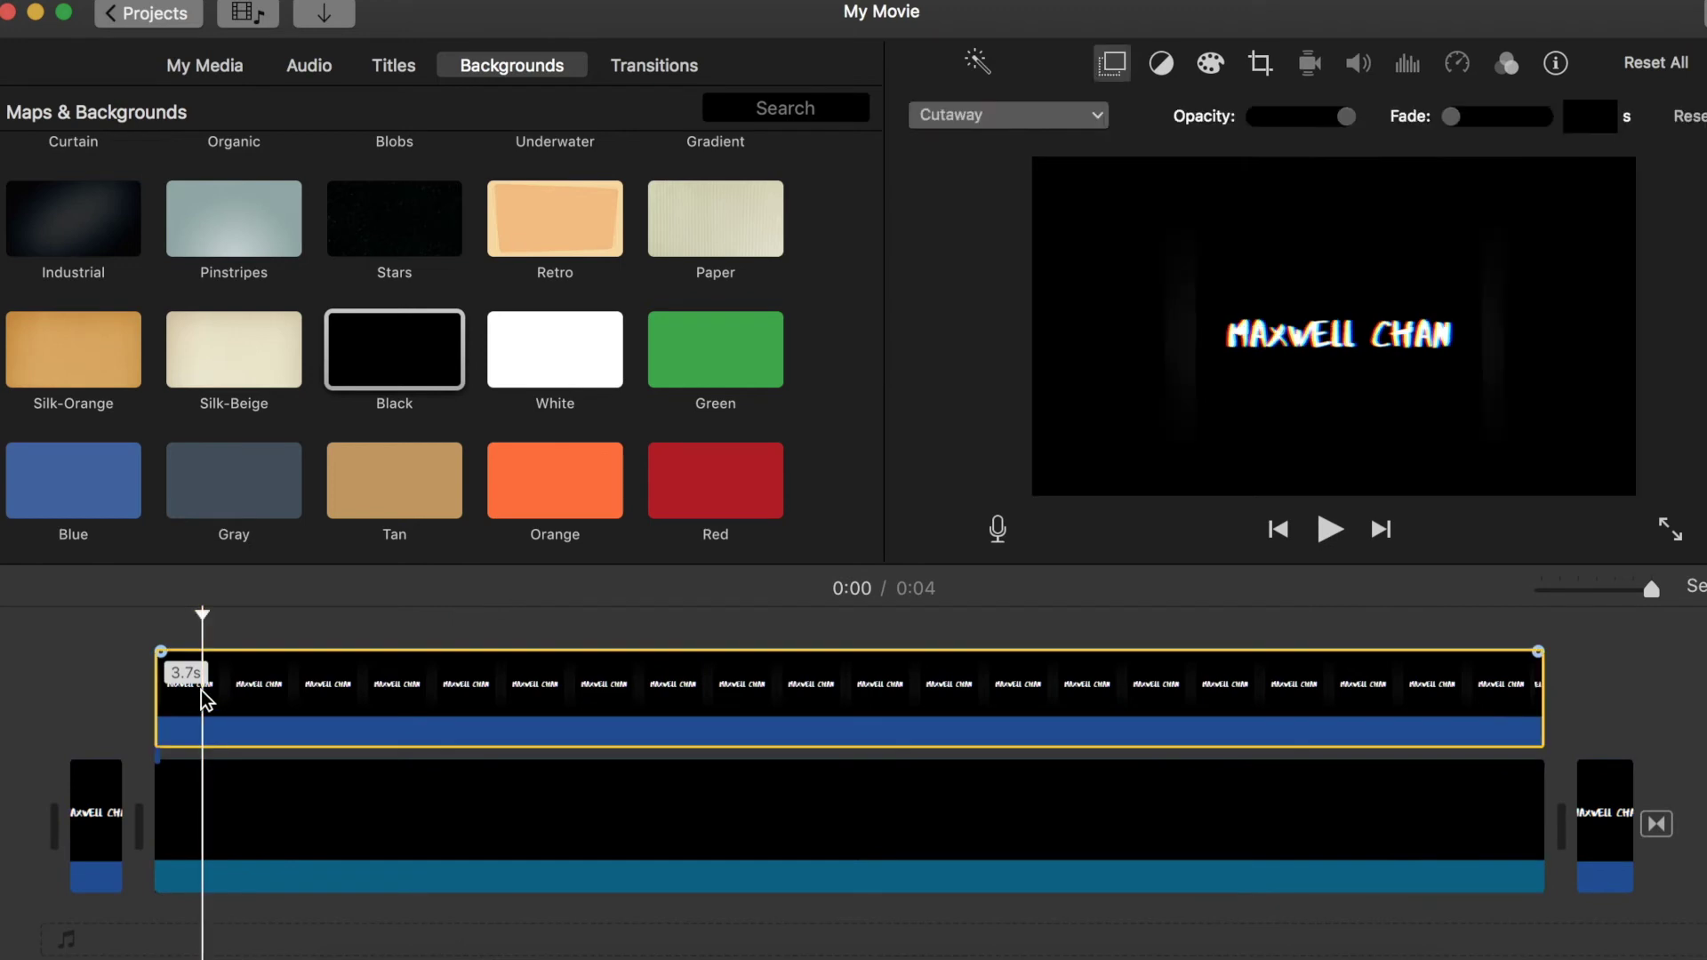
pyautogui.click(950, 117)
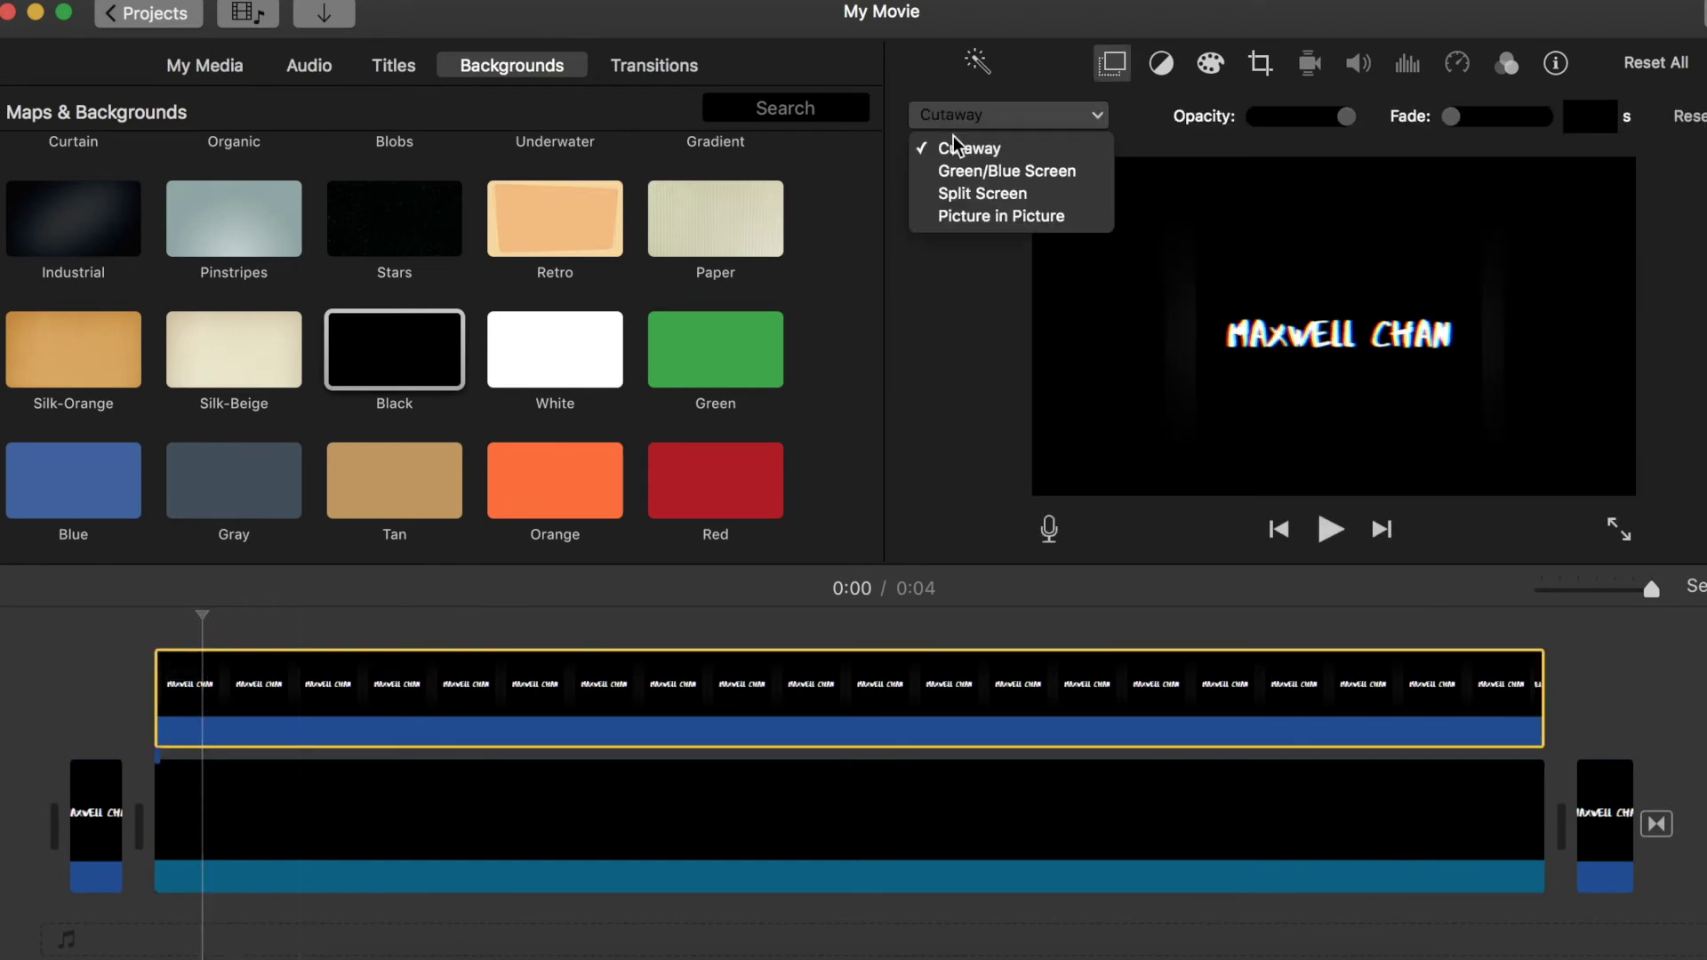
pyautogui.click(1000, 216)
pyautogui.press('space')
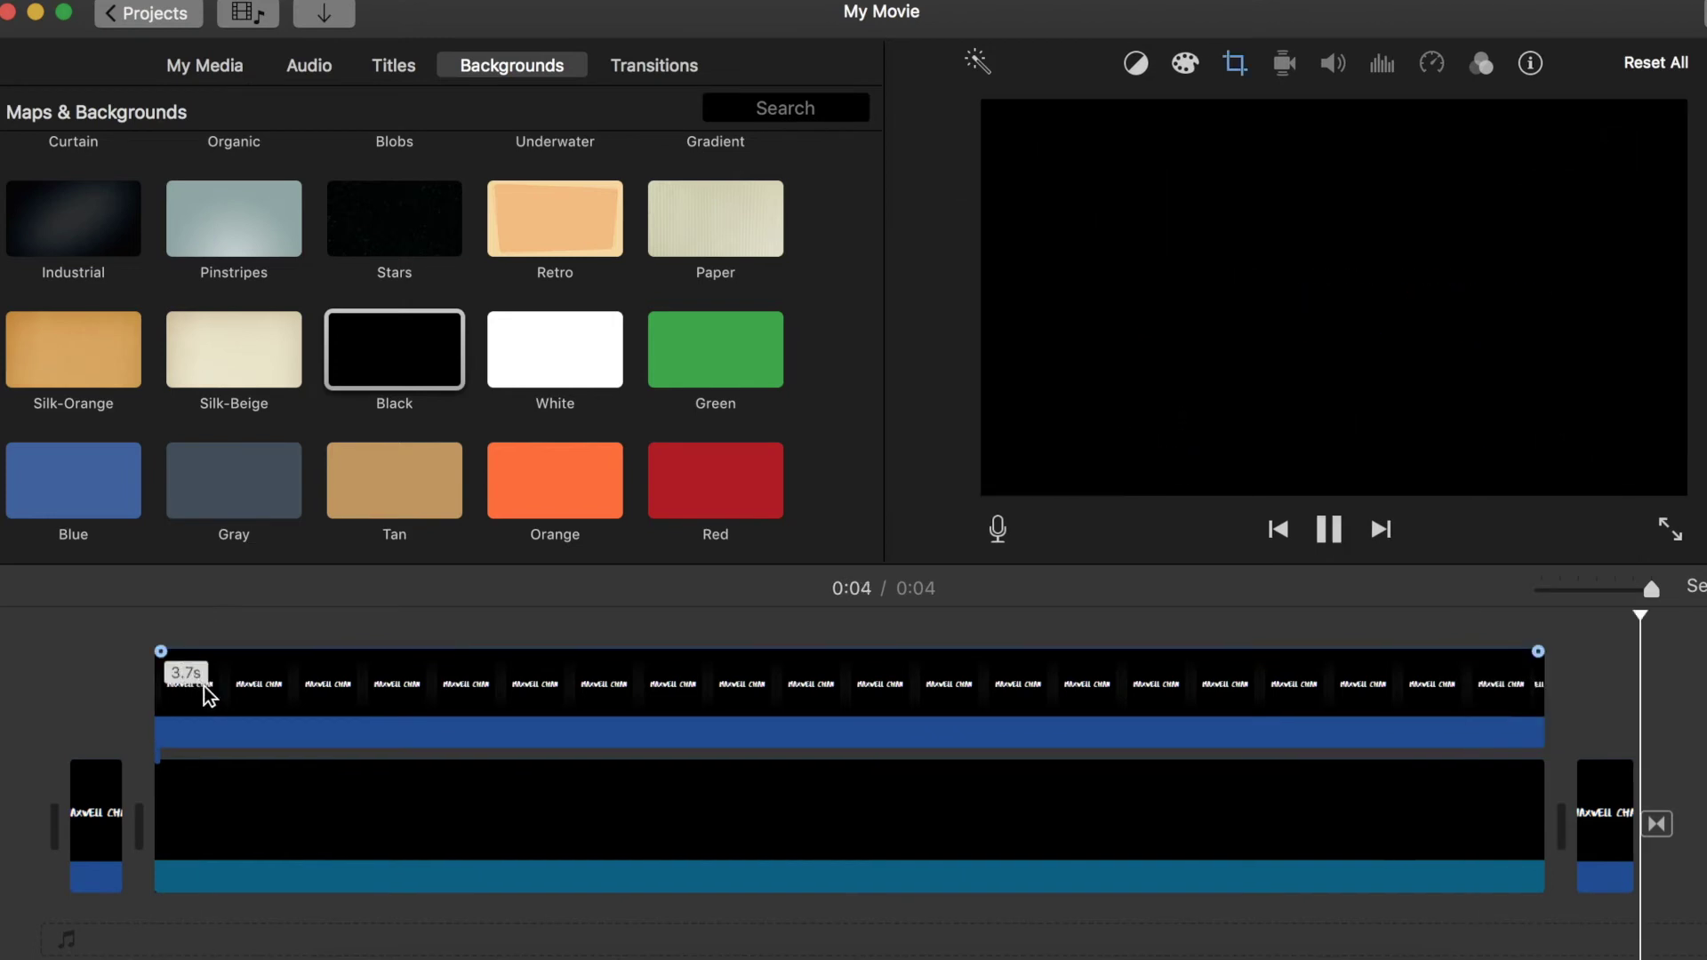
pyautogui.click(188, 676)
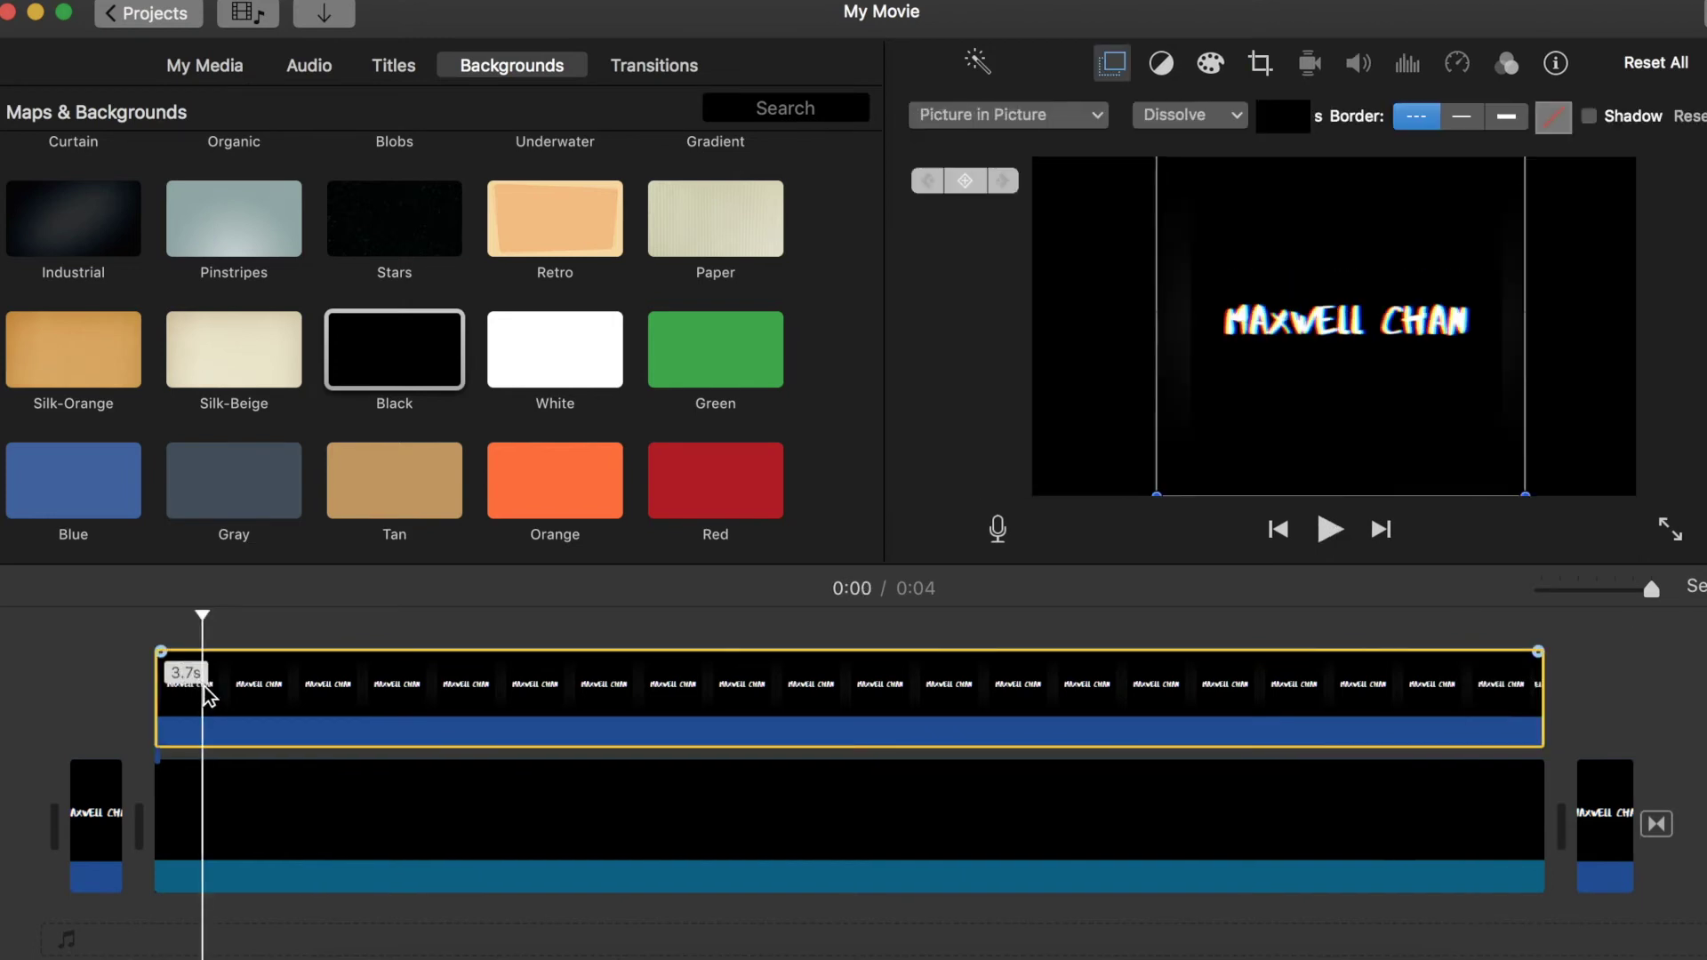
# Keyframe the overlay at the title's start, moving it up-left, then right and down shortly after.
pyautogui.click(958, 186)
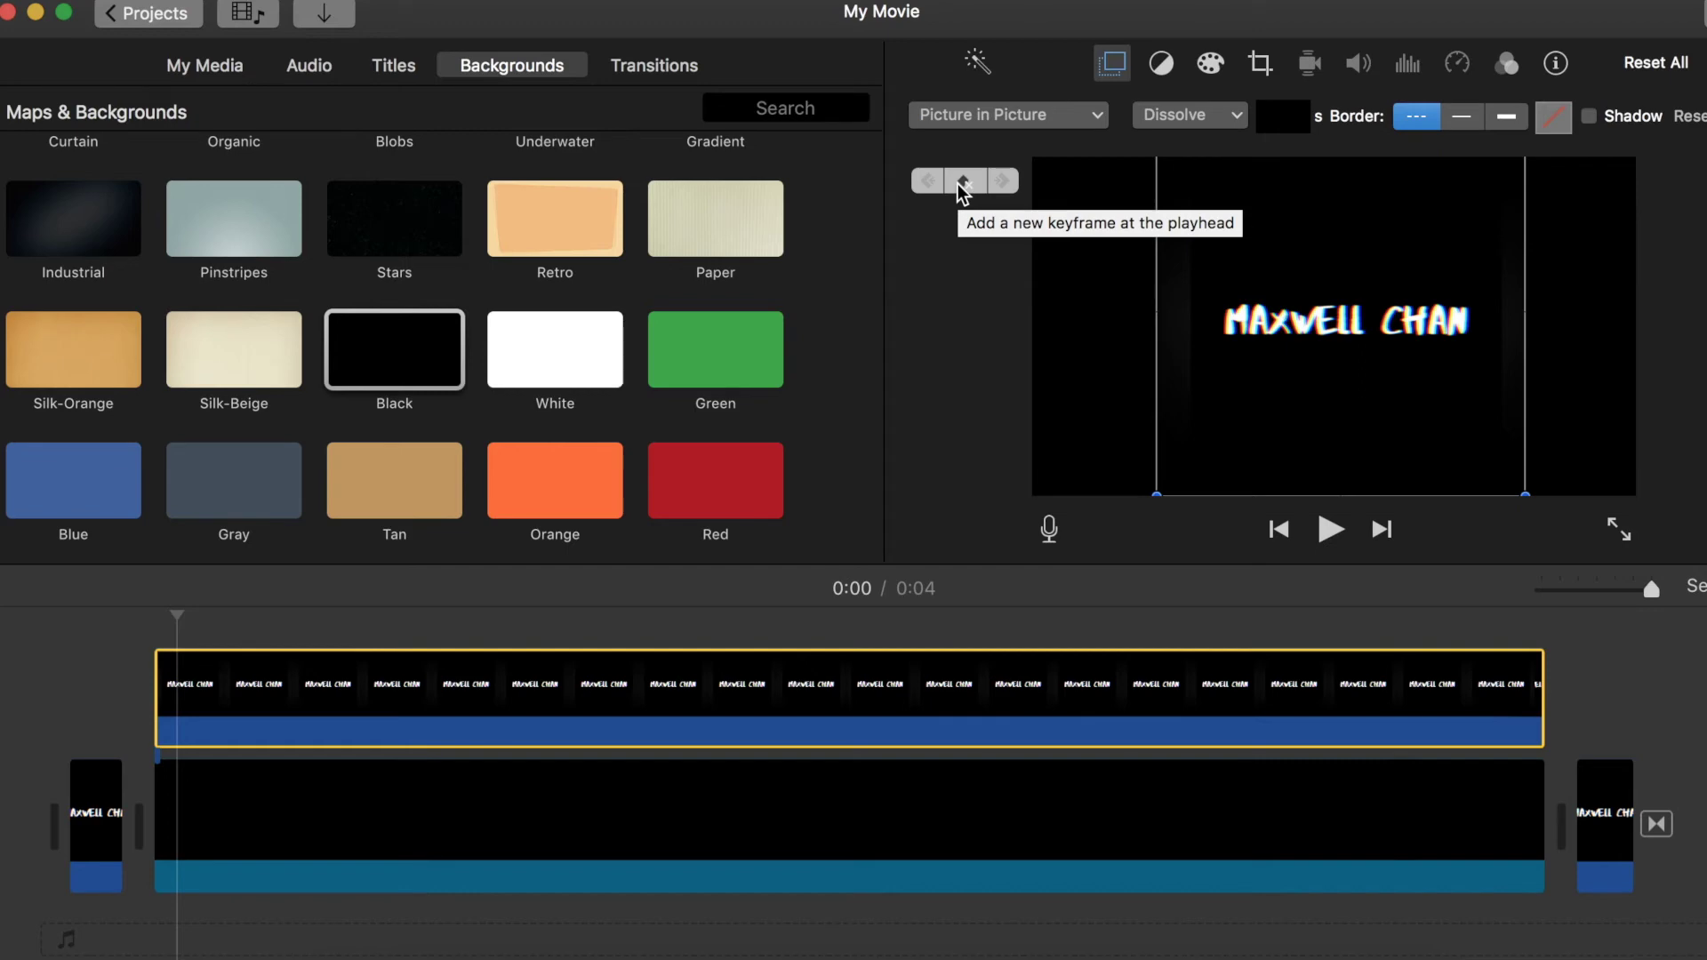
pyautogui.moveTo(1290, 298); pyautogui.dragTo(1235, 267)
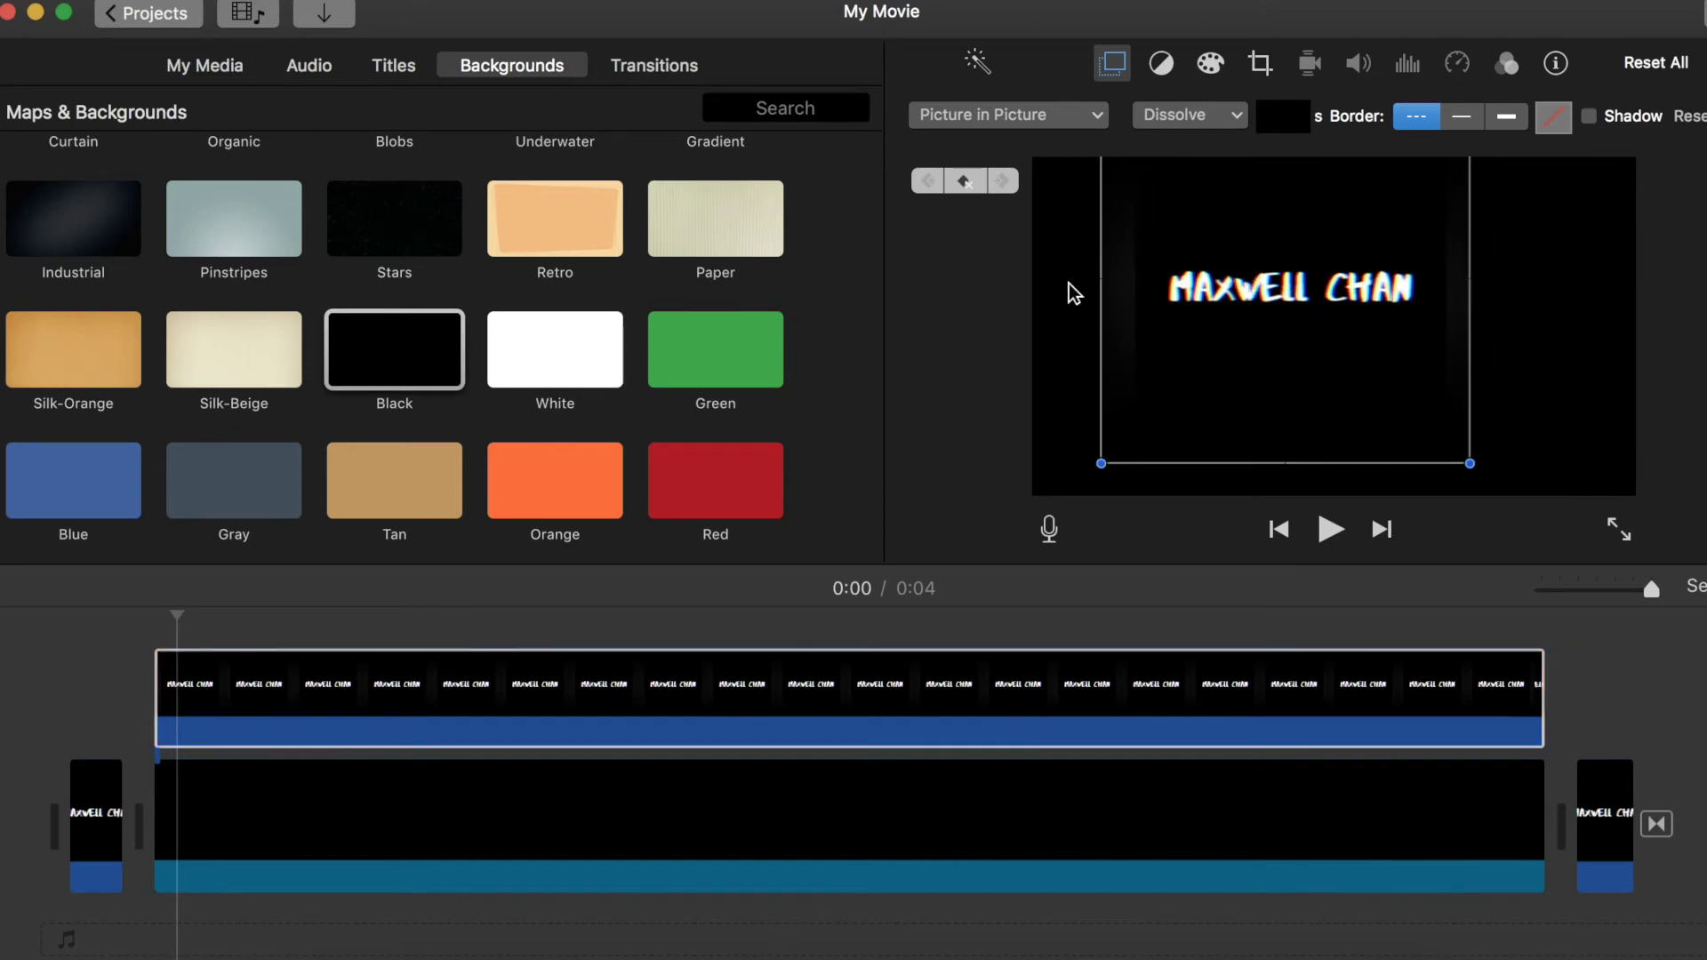
pyautogui.click(267, 680)
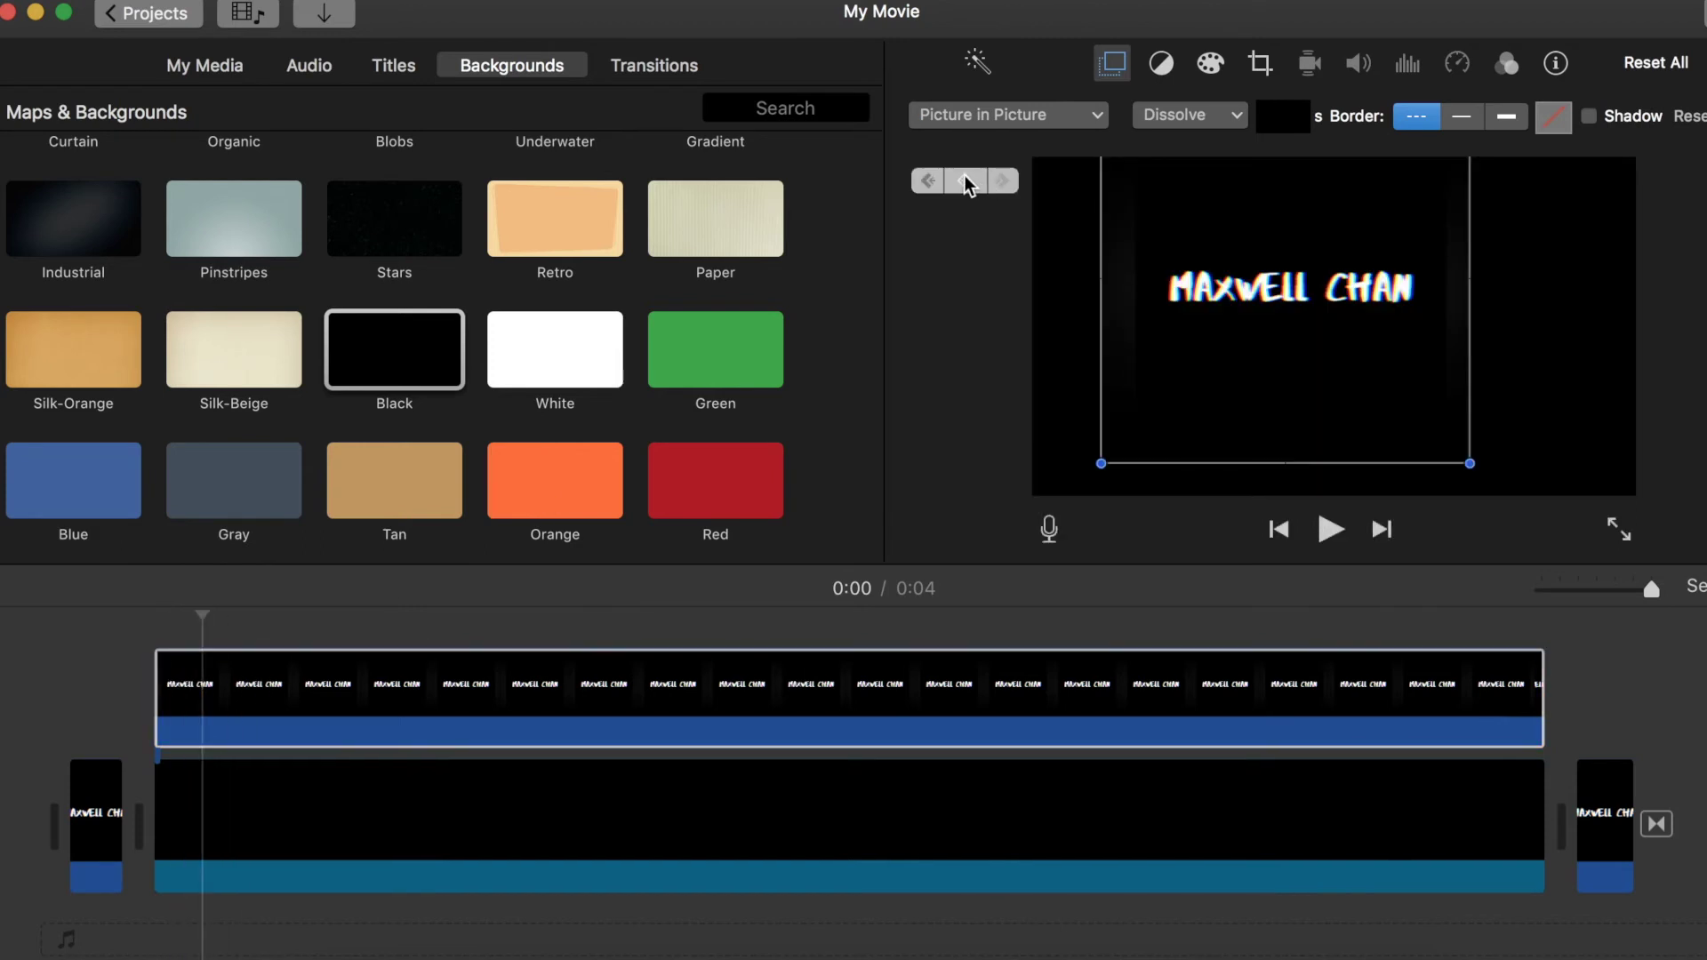
pyautogui.click(968, 182)
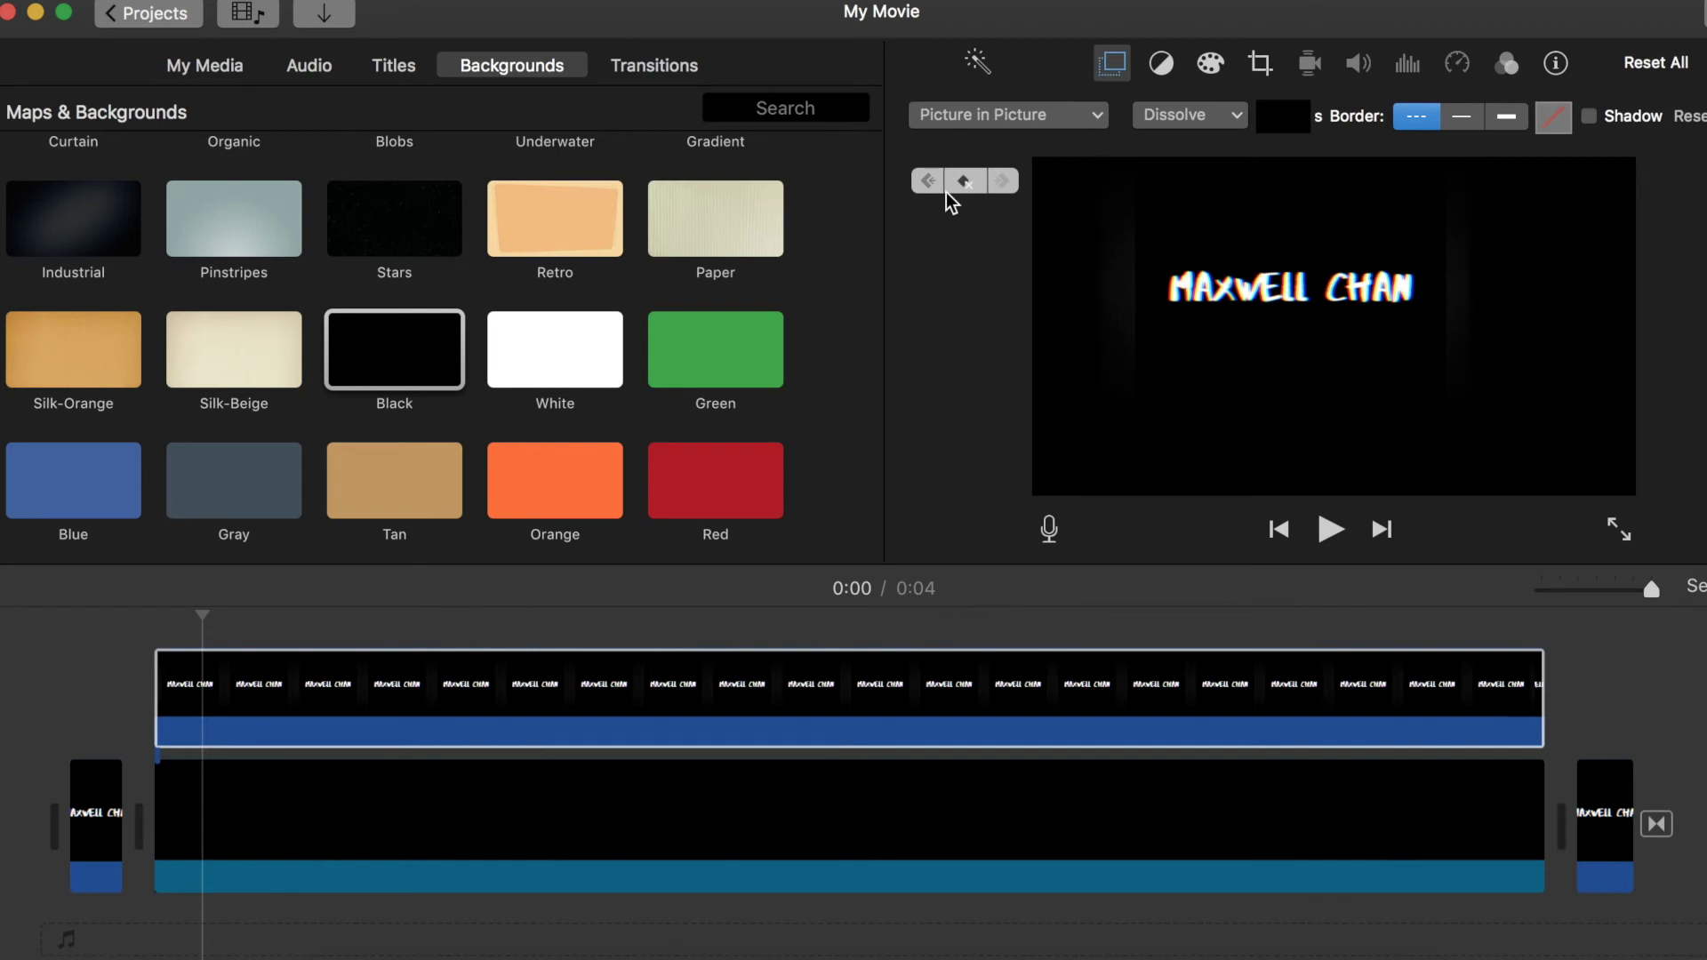
pyautogui.press('Right')
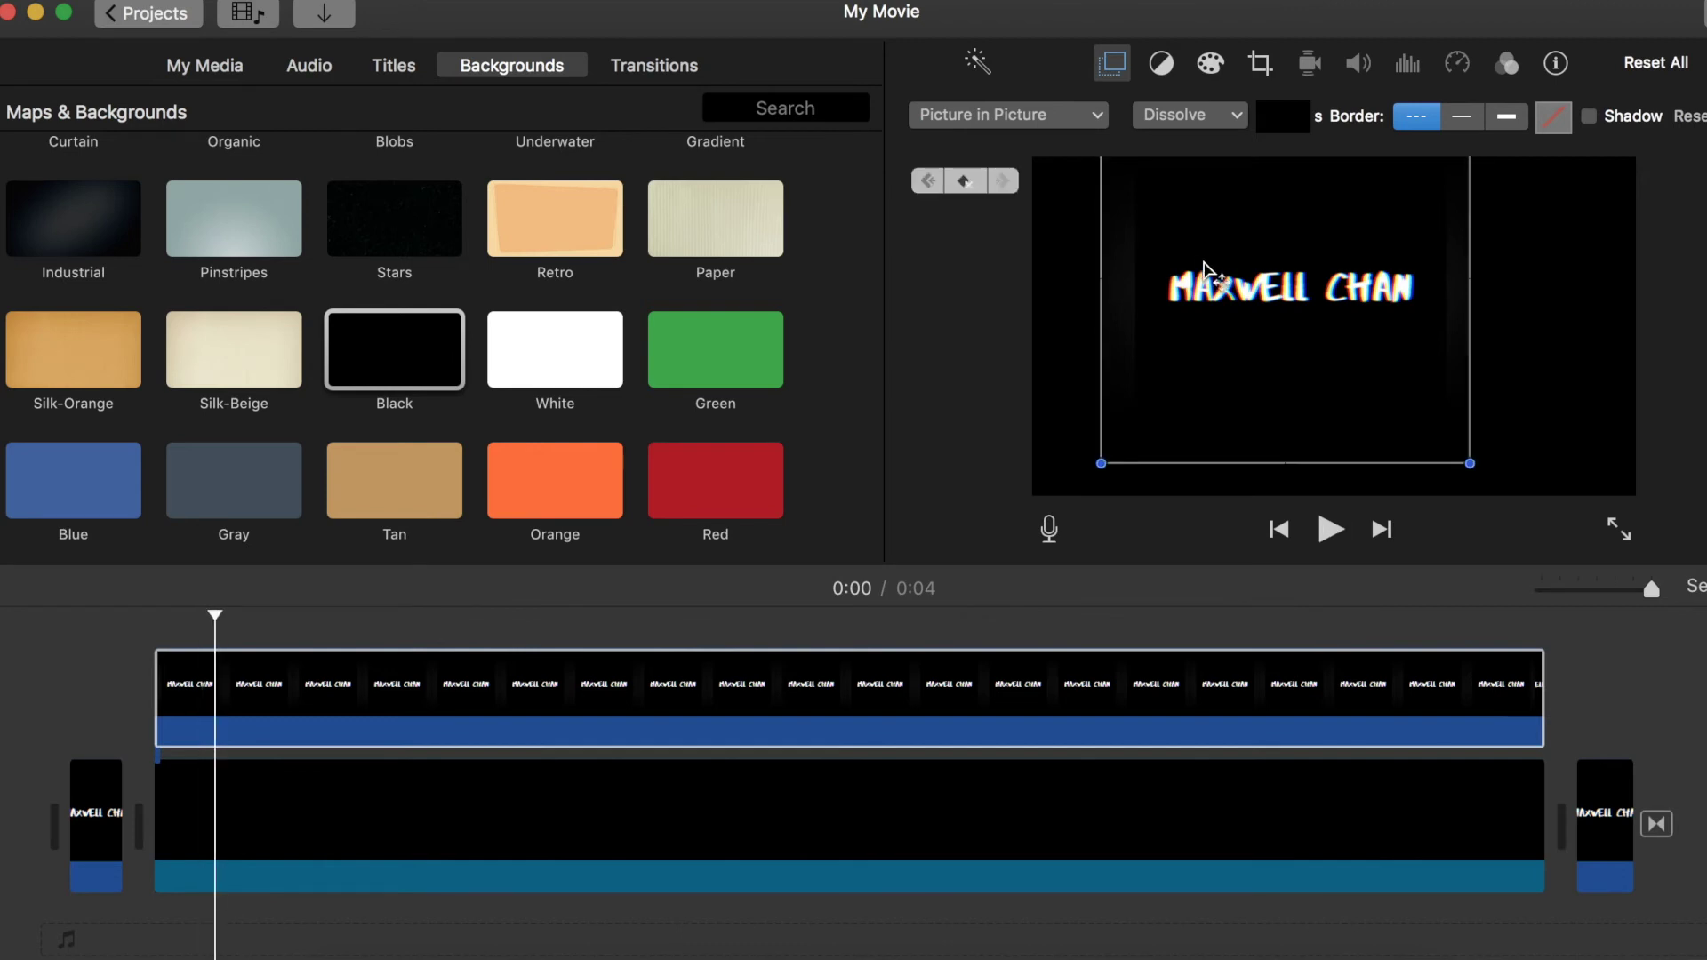
pyautogui.moveTo(1200, 260); pyautogui.dragTo(1234, 280)
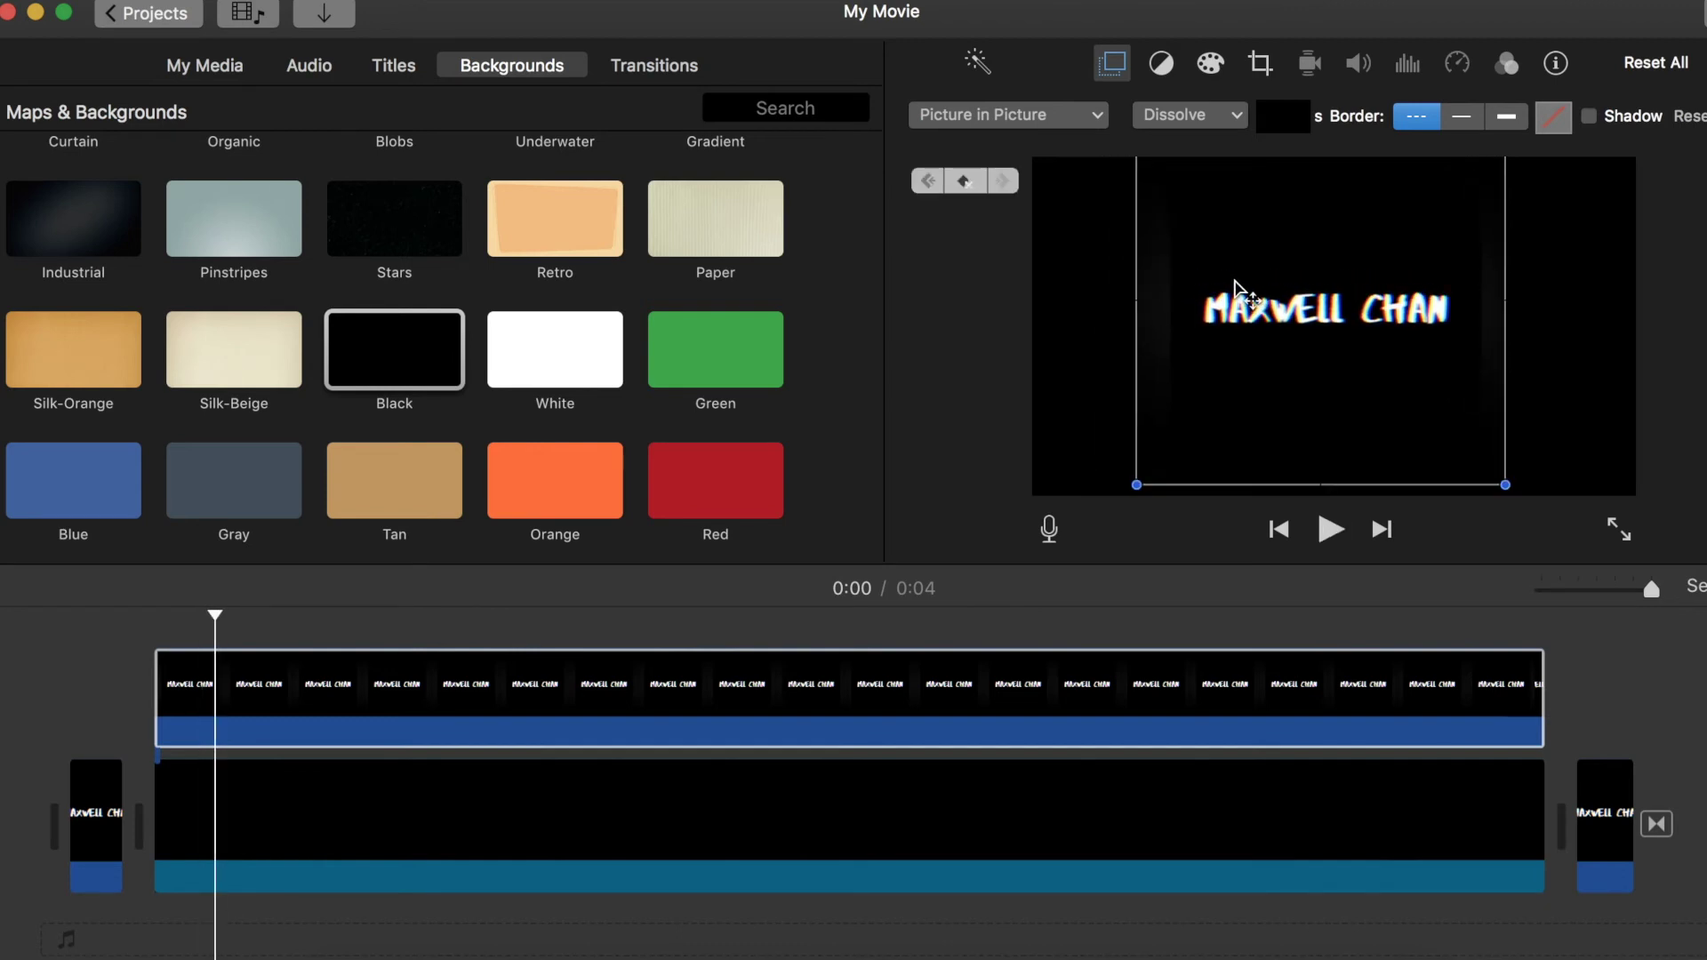
# Step ahead adding more keyframed positions for the overlay, then preview the drifting title.
pyautogui.press('Right')
pyautogui.press('Right')
pyautogui.press('Right')
pyautogui.press('Right')
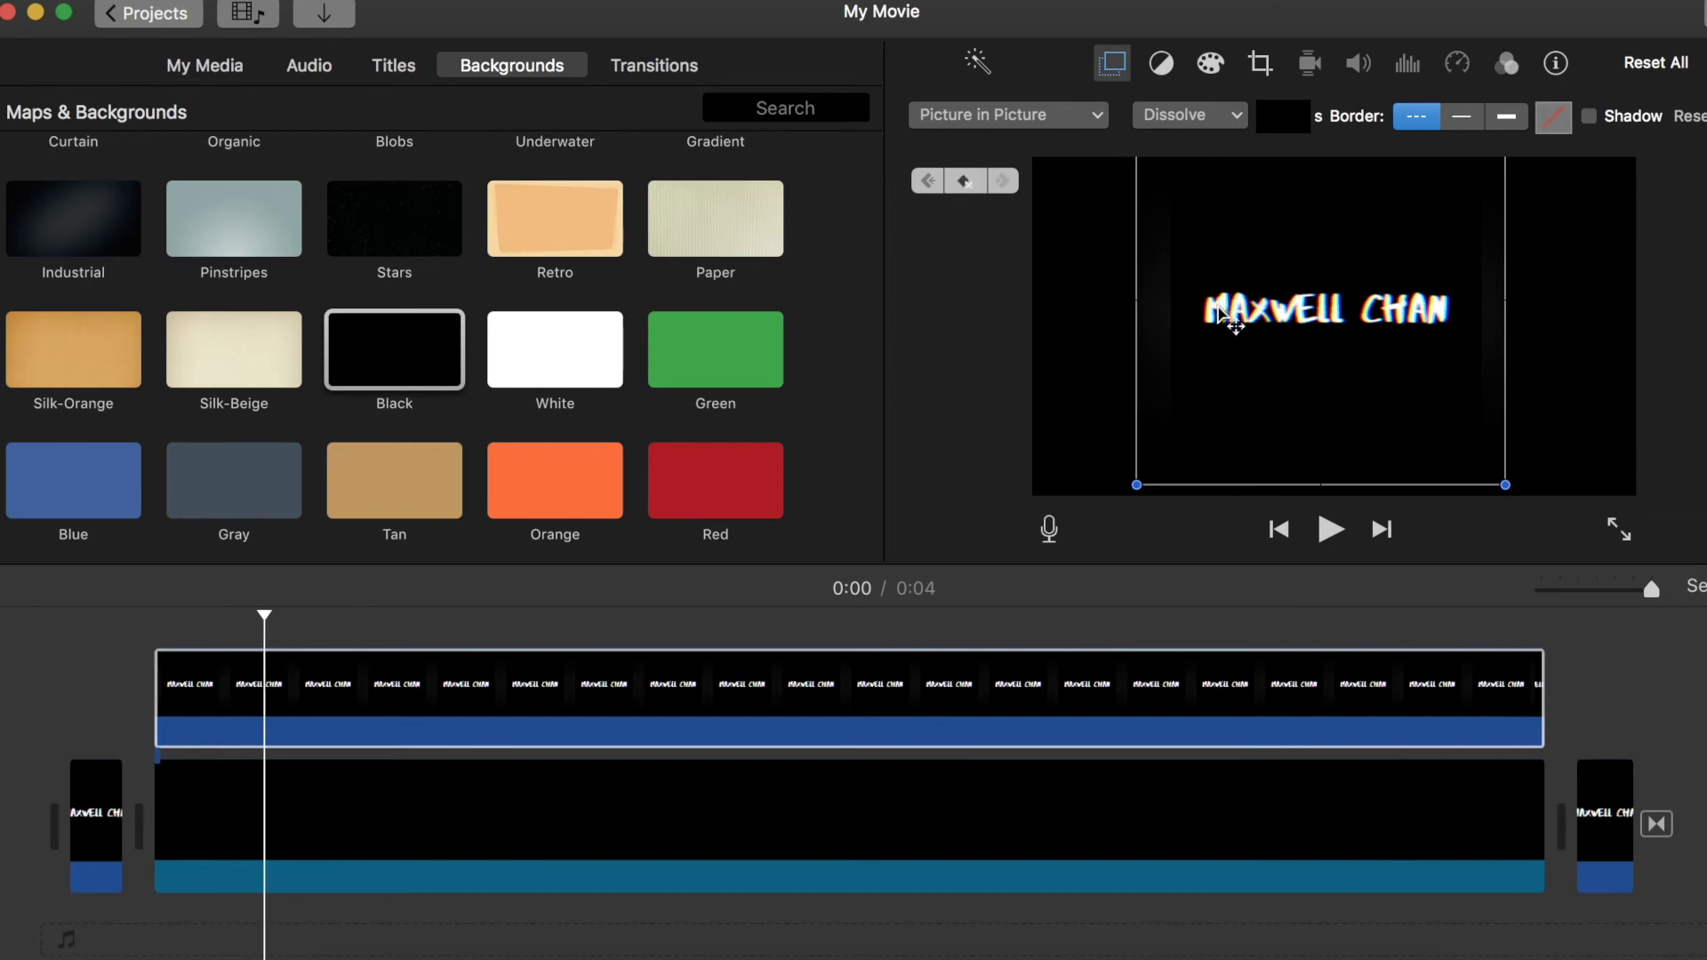
pyautogui.moveTo(1218, 307); pyautogui.dragTo(1190, 318)
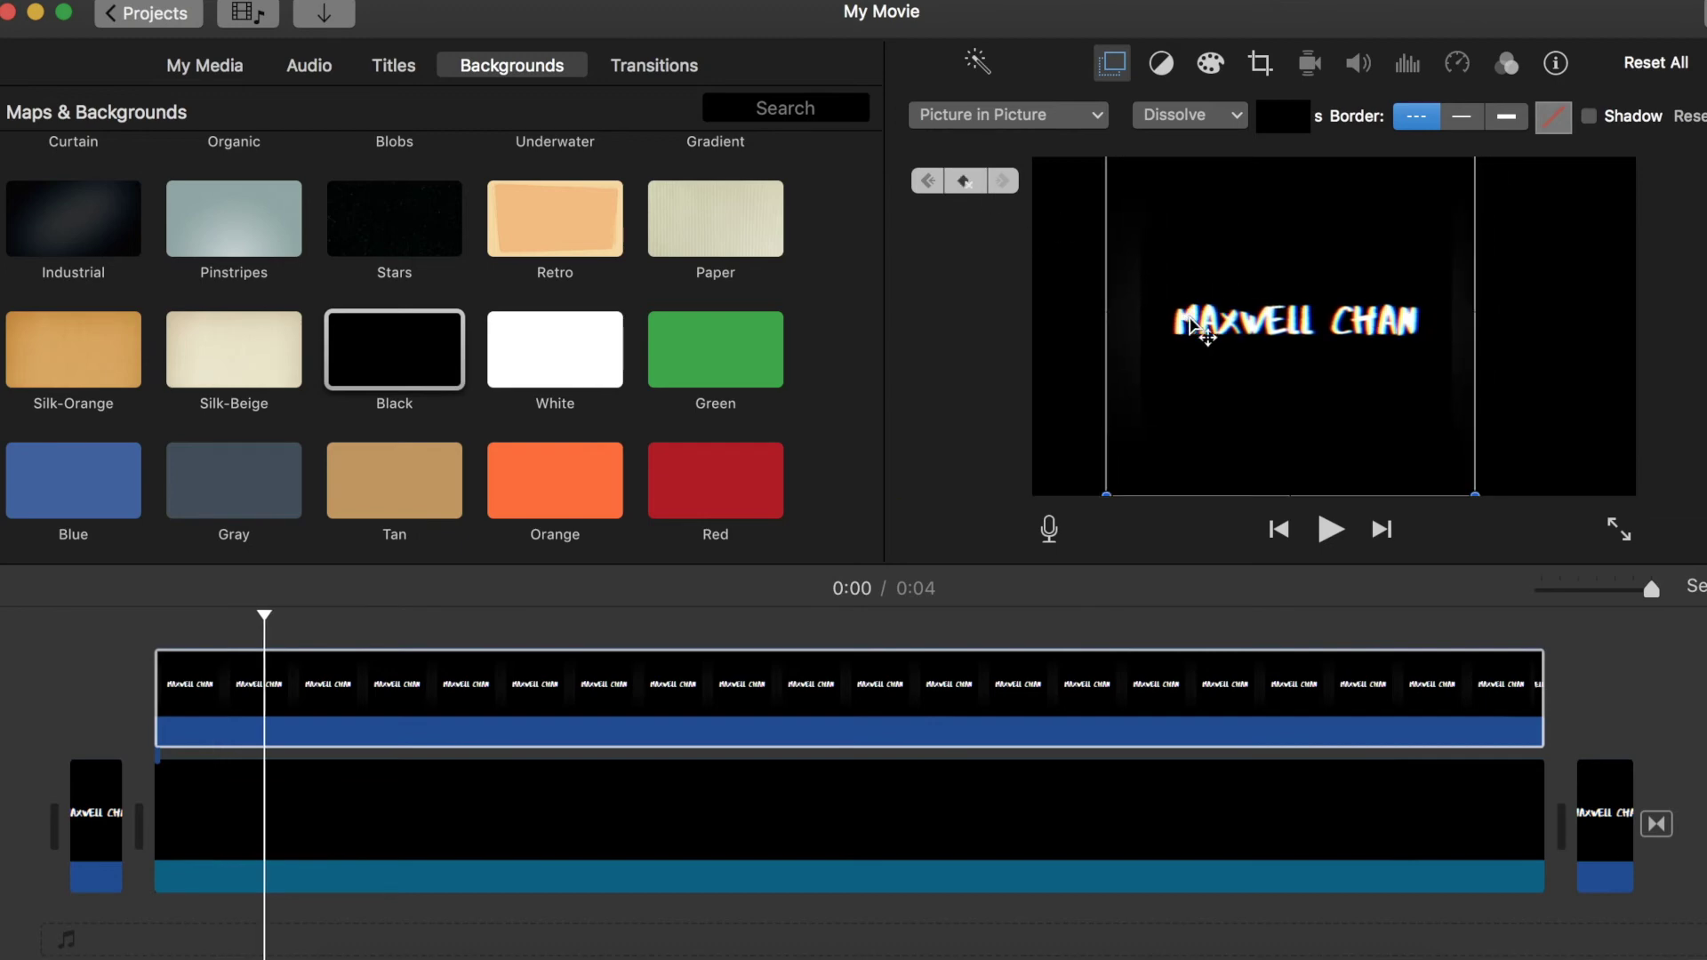
pyautogui.press('Right')
pyautogui.press('Right')
pyautogui.press('Right')
pyautogui.press('Right')
pyautogui.press('Right')
pyautogui.click(957, 182)
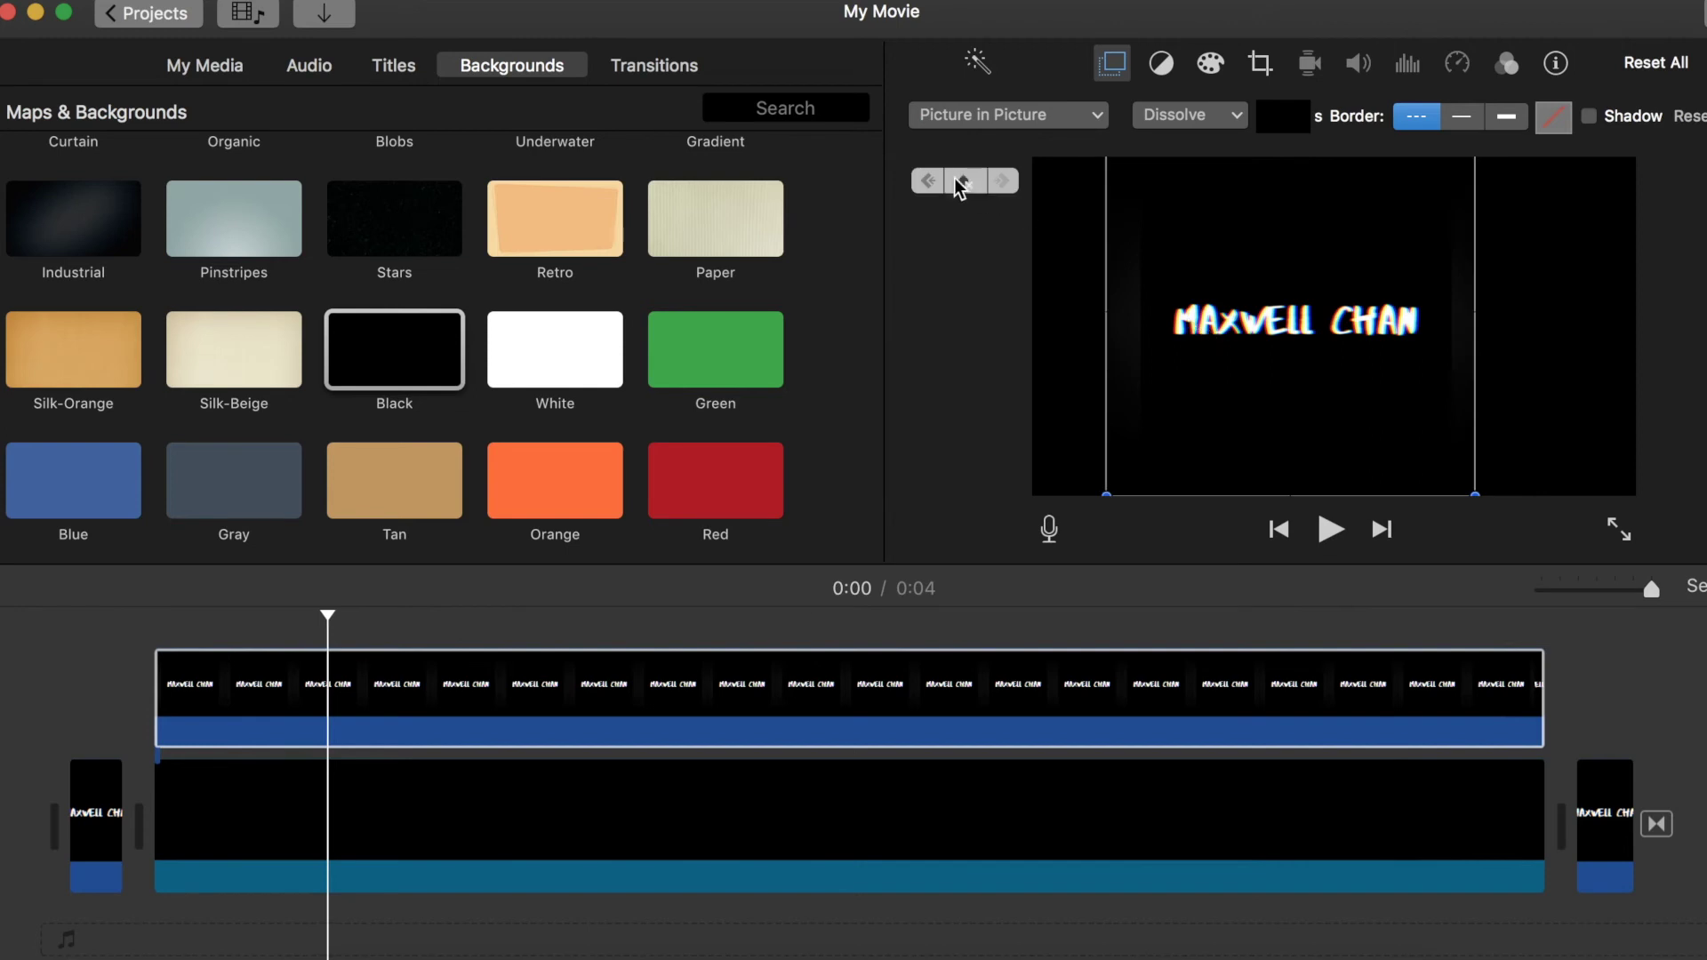
pyautogui.moveTo(1343, 320); pyautogui.dragTo(1376, 287)
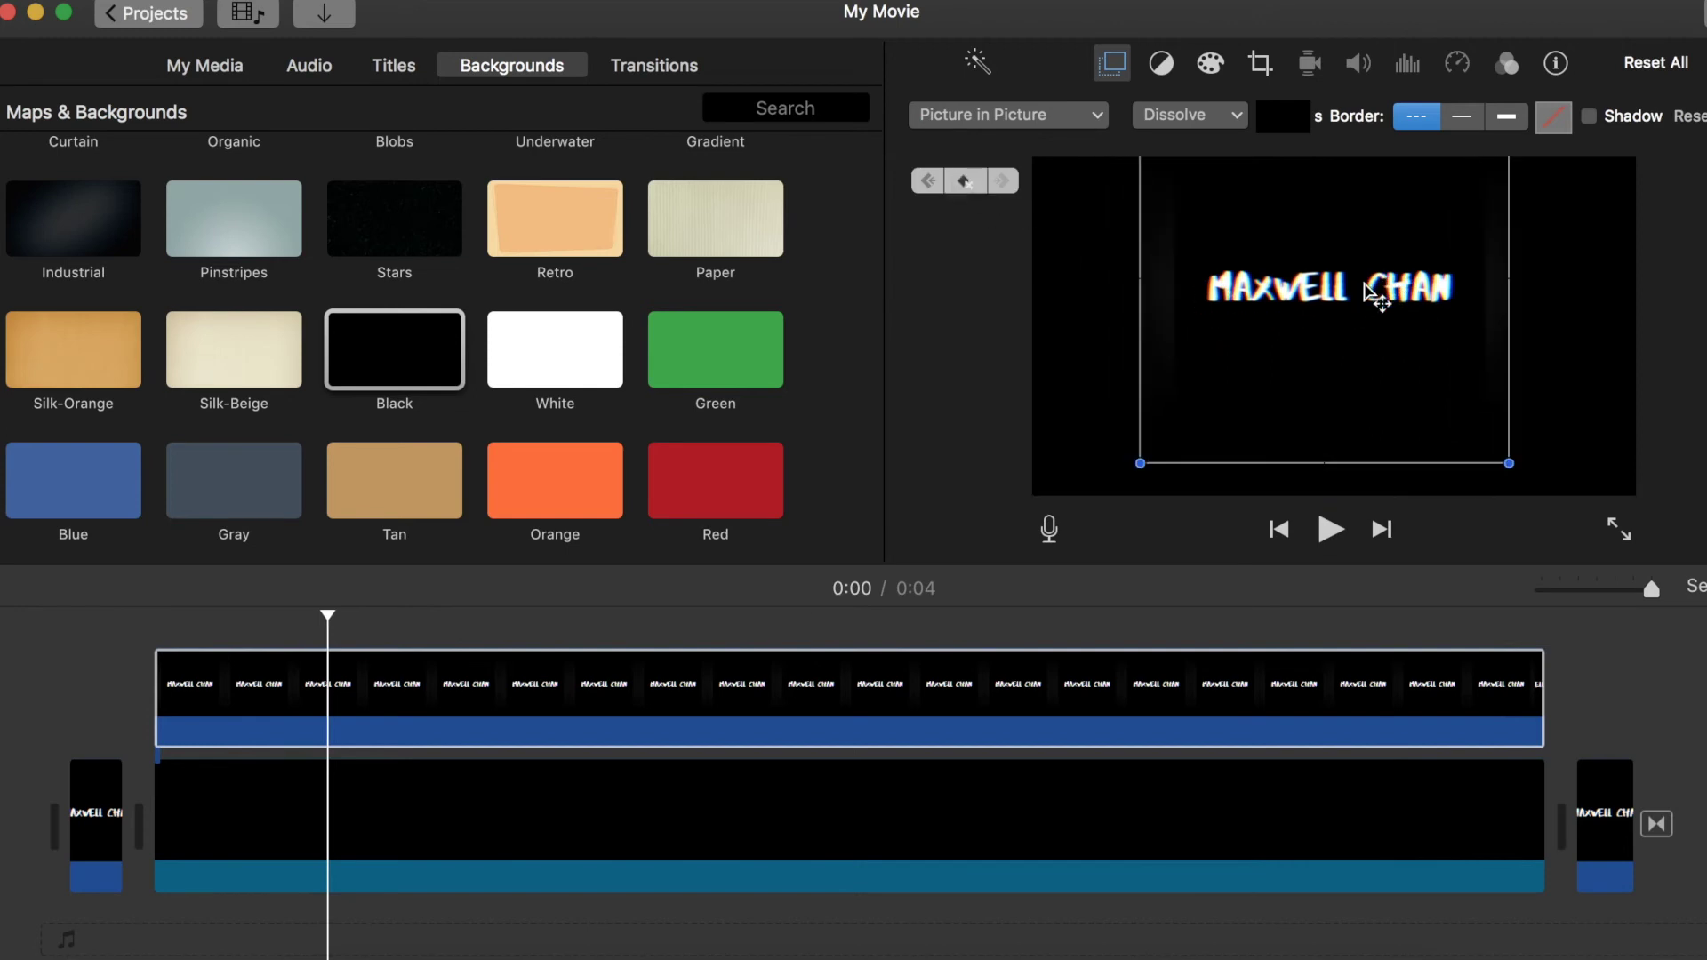
pyautogui.press('Right')
pyautogui.press('Right')
pyautogui.press('Right')
pyautogui.press('Right')
pyautogui.press('Right')
pyautogui.press('Right')
pyautogui.press('Right')
pyautogui.press('Right')
pyautogui.press('Right')
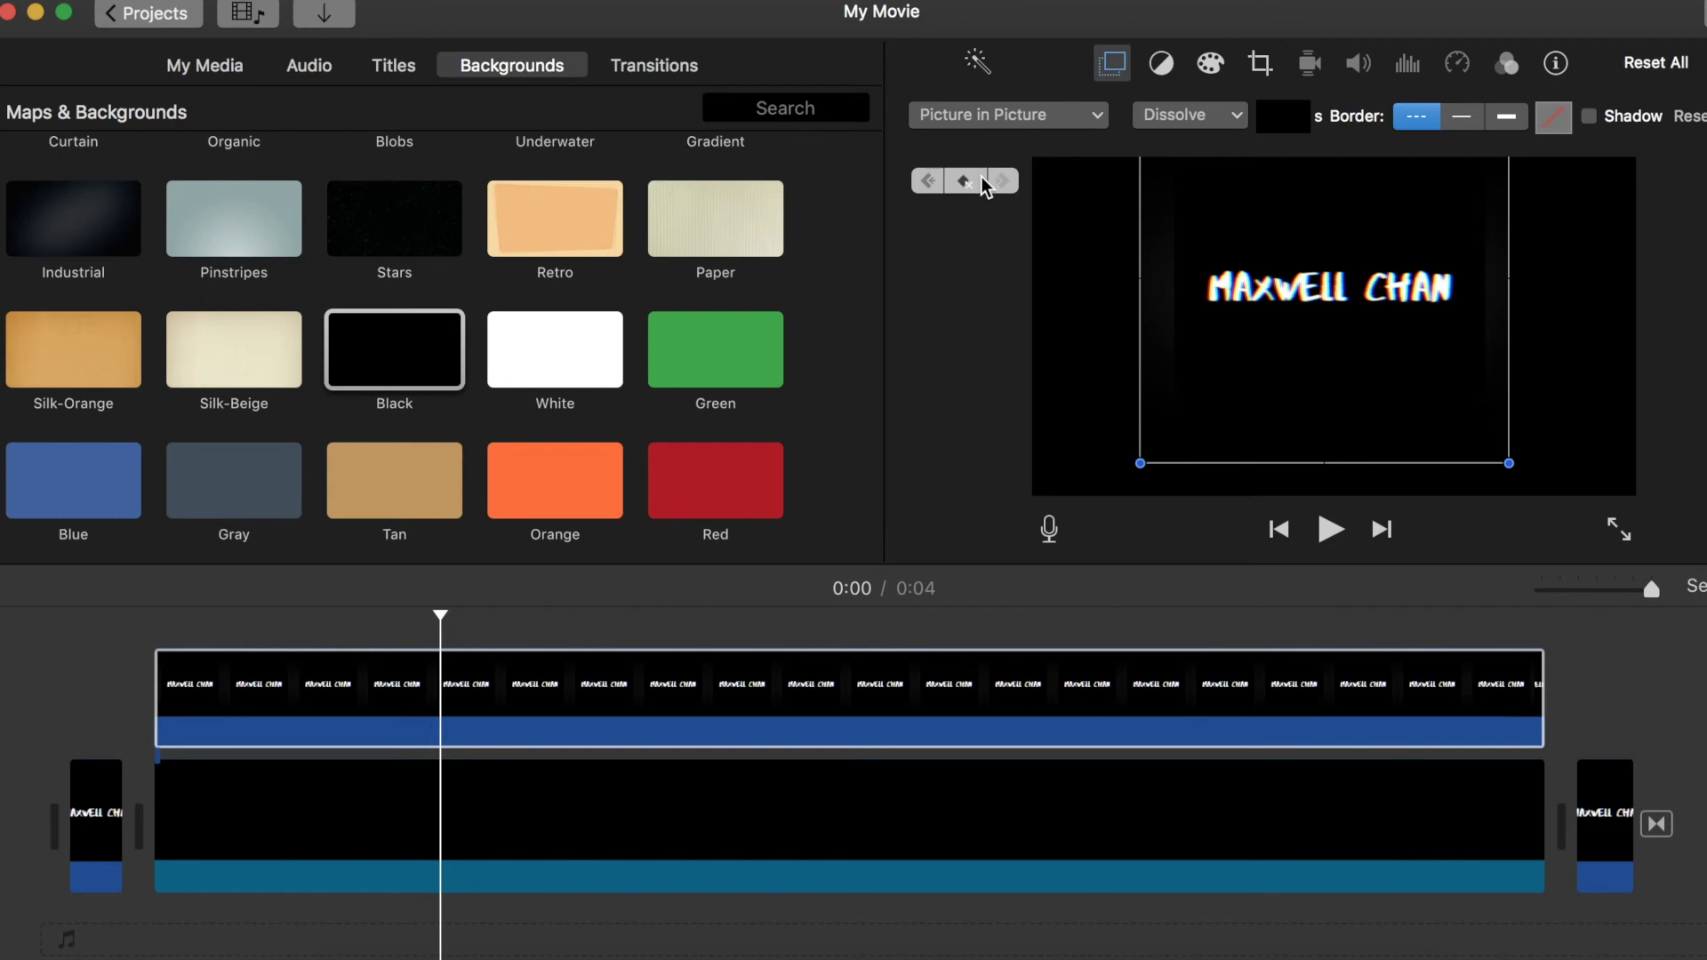
pyautogui.moveTo(1263, 263); pyautogui.dragTo(1245, 311)
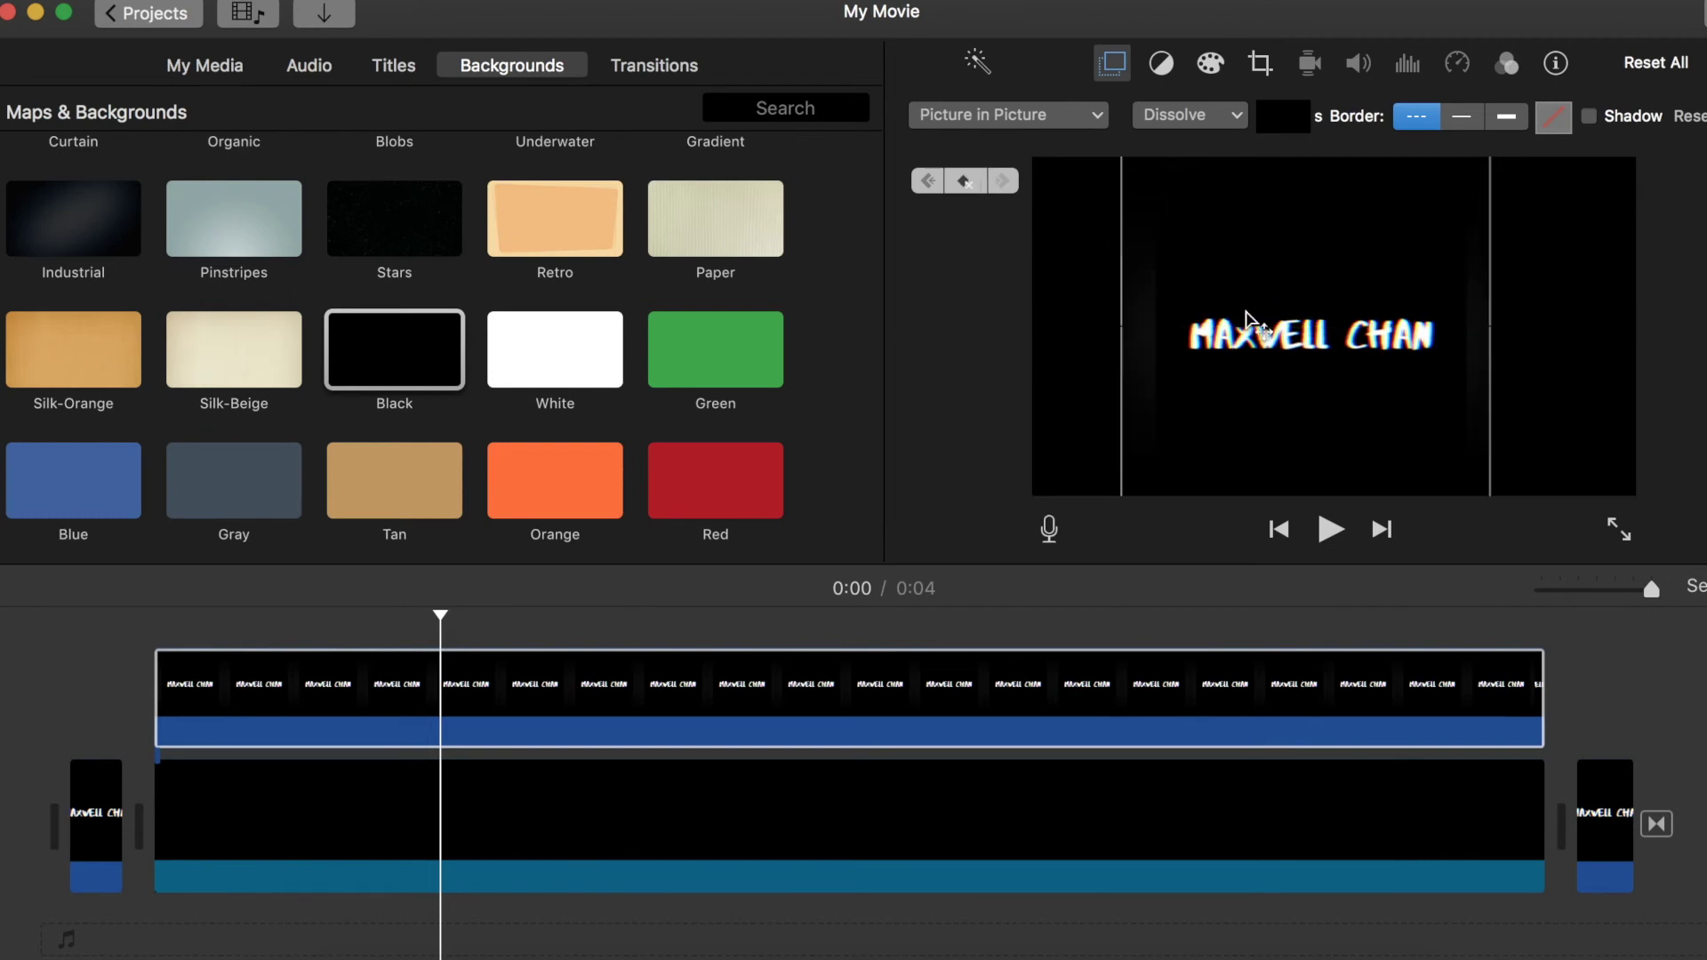
pyautogui.press('space')
pyautogui.click(9, 714)
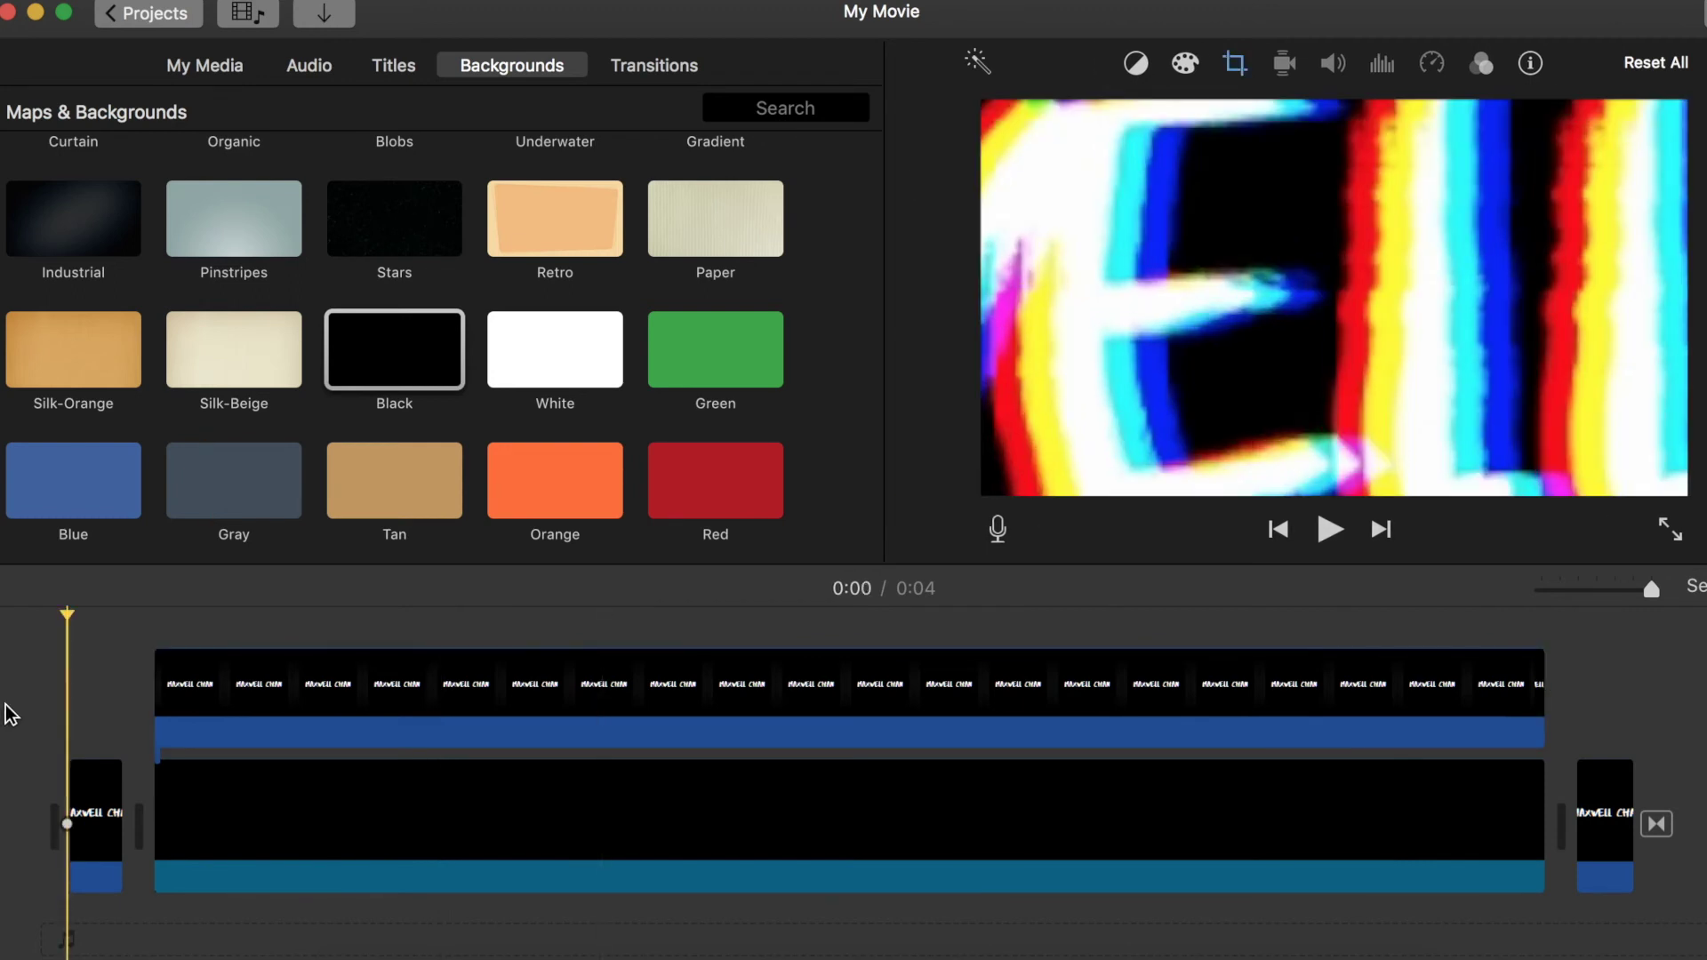
# Replay the moving title from the start, then go to Projects and reopen My Movie.
pyautogui.press('space')
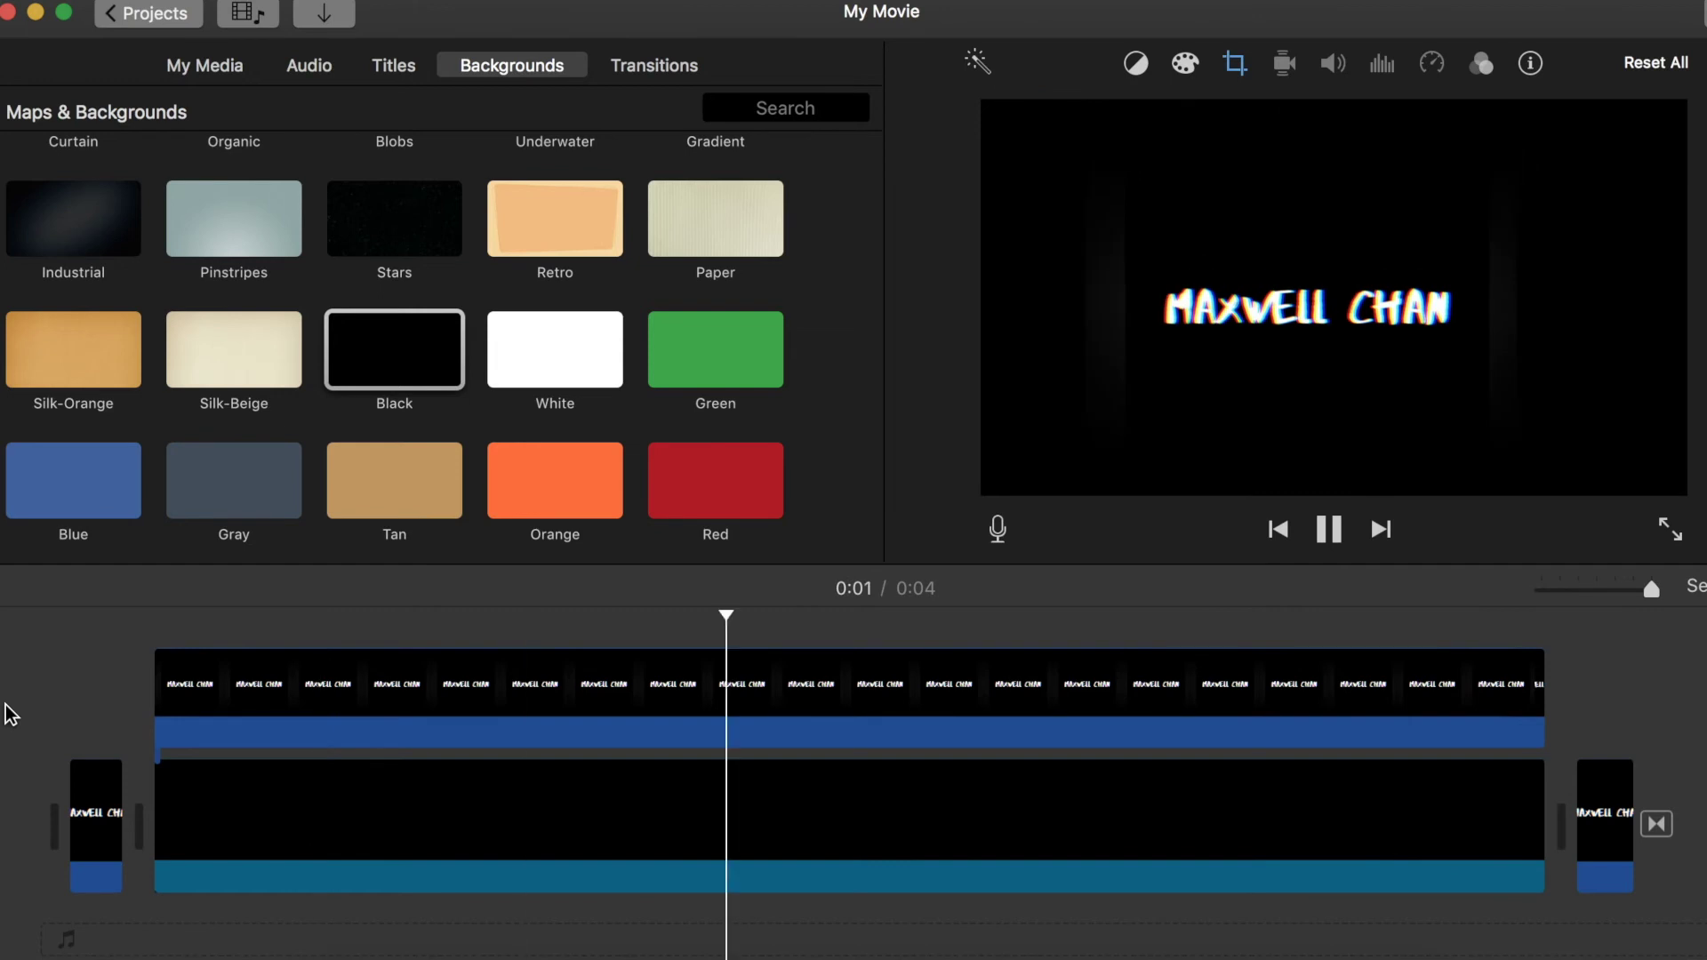
pyautogui.click(67, 714)
pyautogui.click(603, 702)
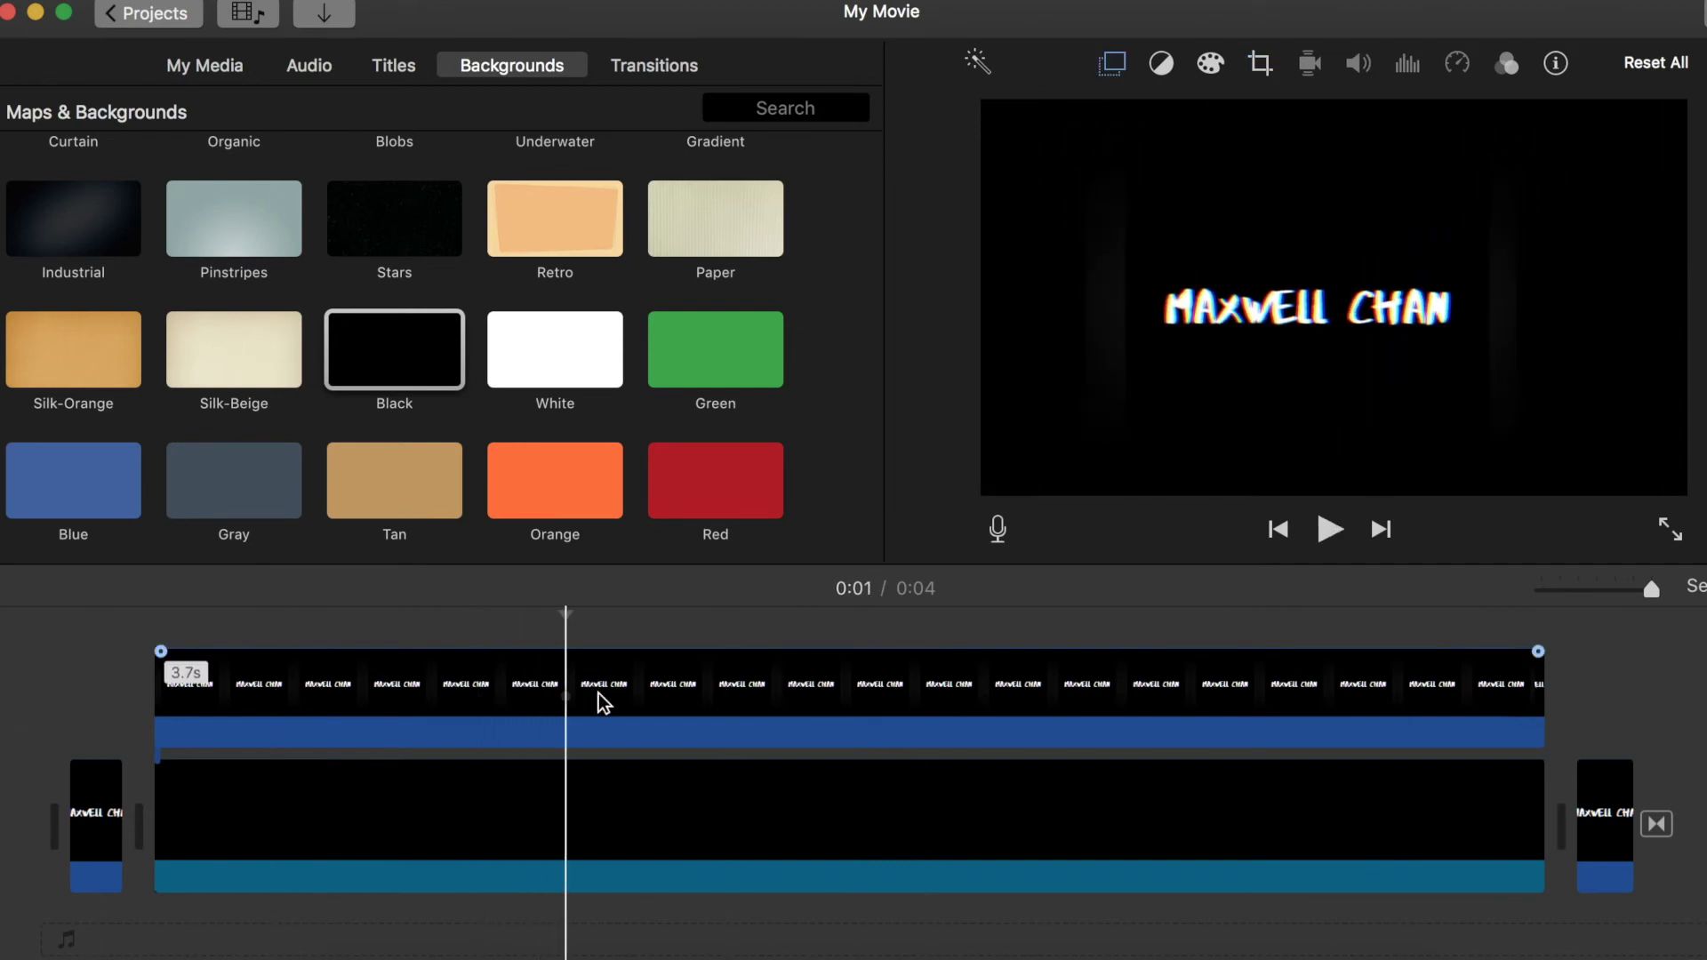
pyautogui.click(67, 824)
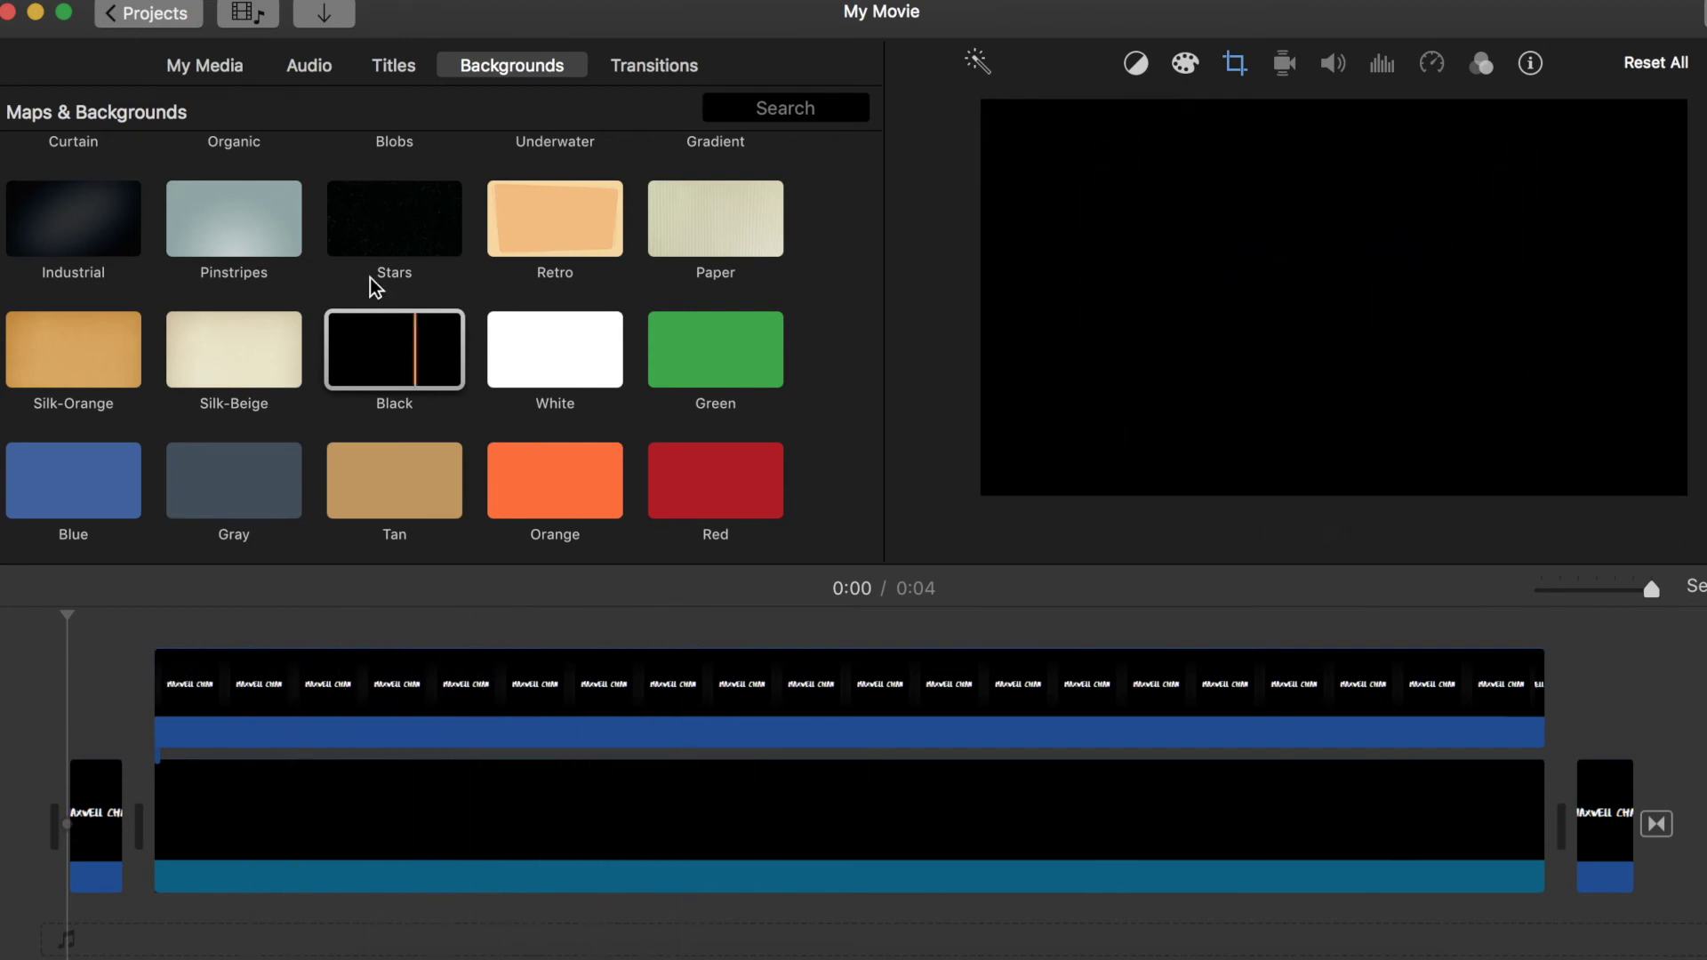
pyautogui.click(151, 13)
pyautogui.click(1055, 355)
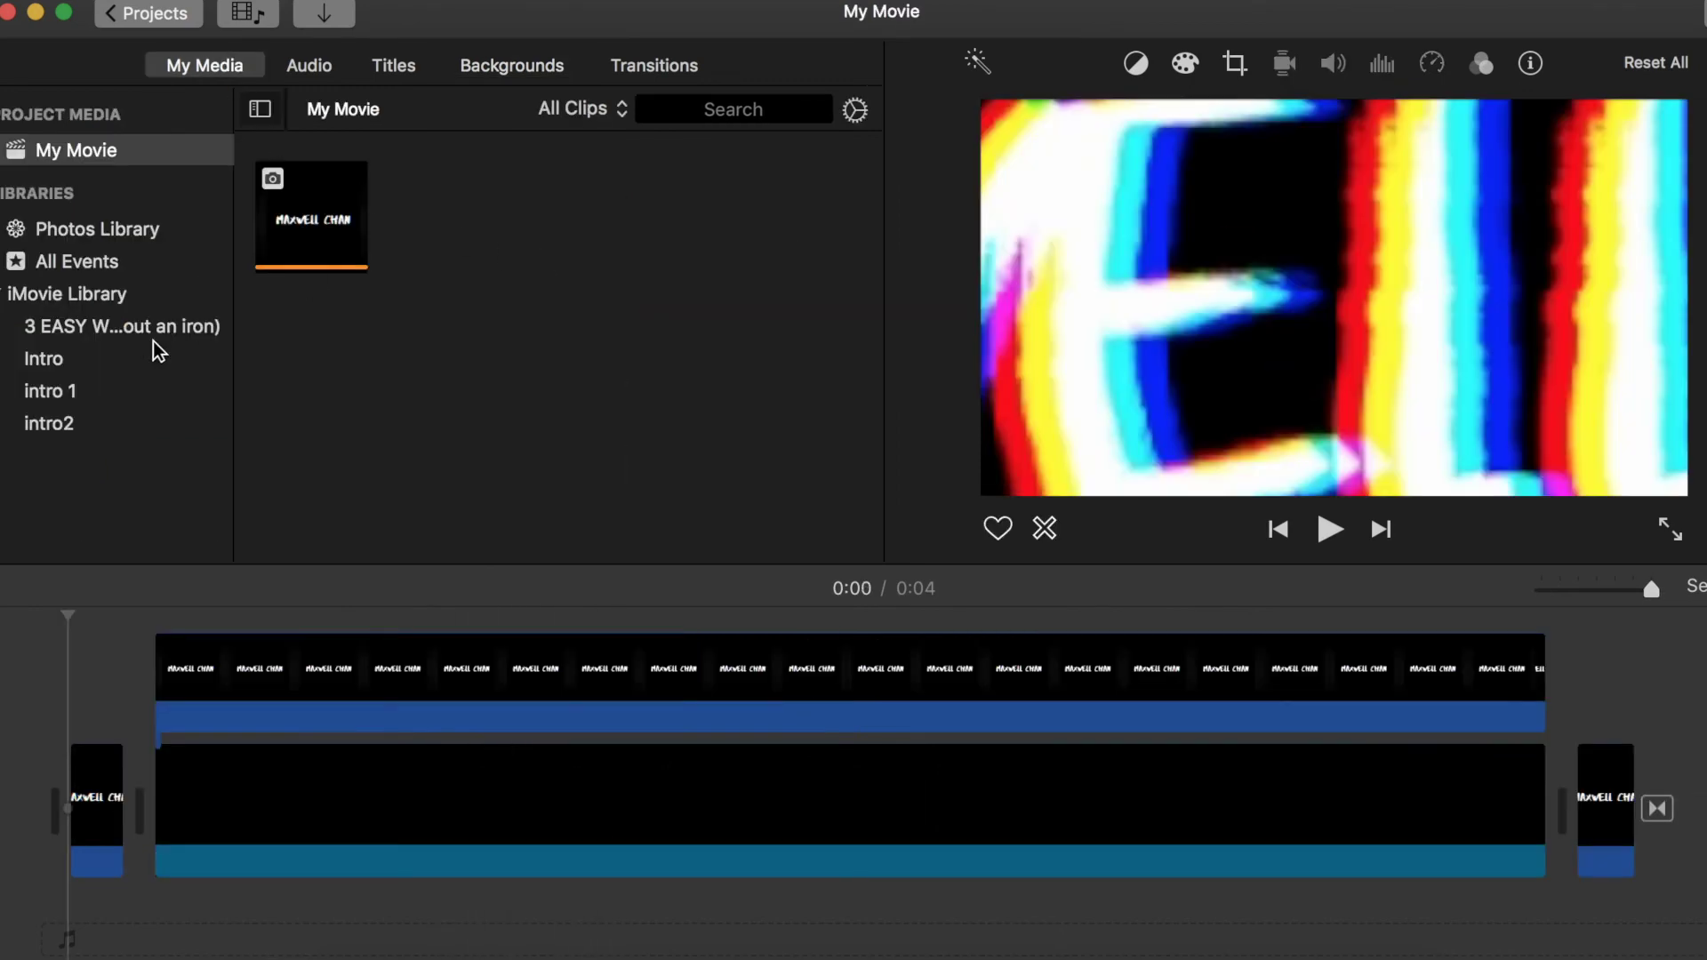
# Browse the intro 1 event clips and drag the bell clip above the main title clip.
pyautogui.click(152, 391)
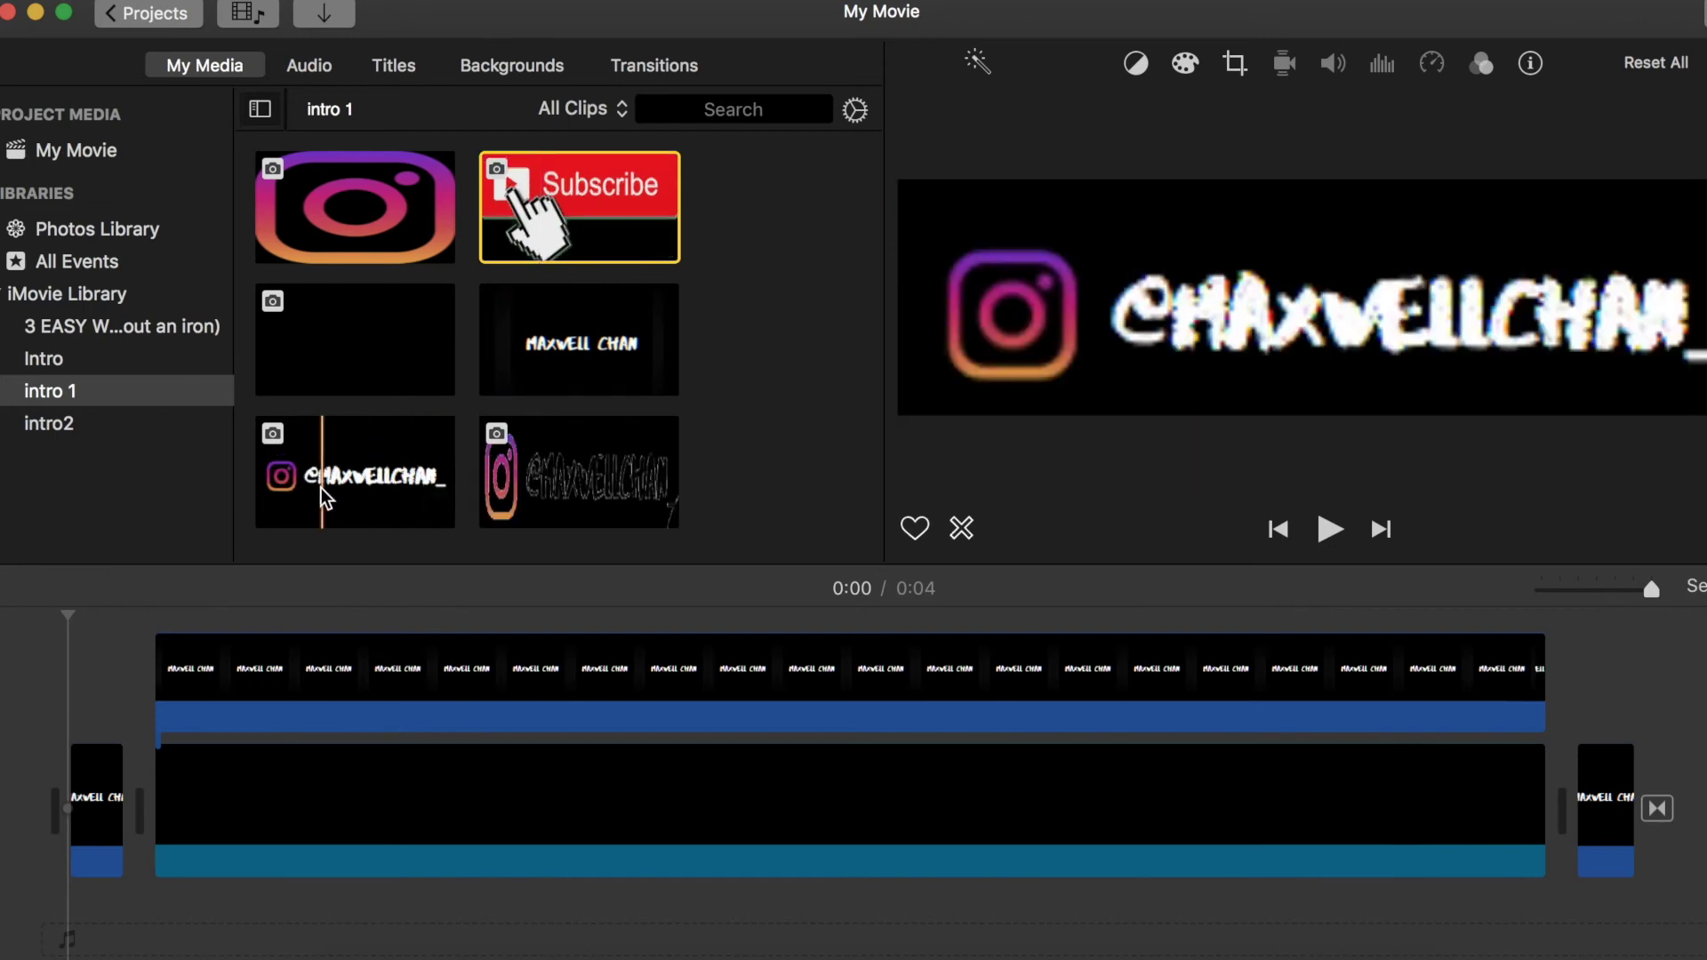
pyautogui.click(345, 509)
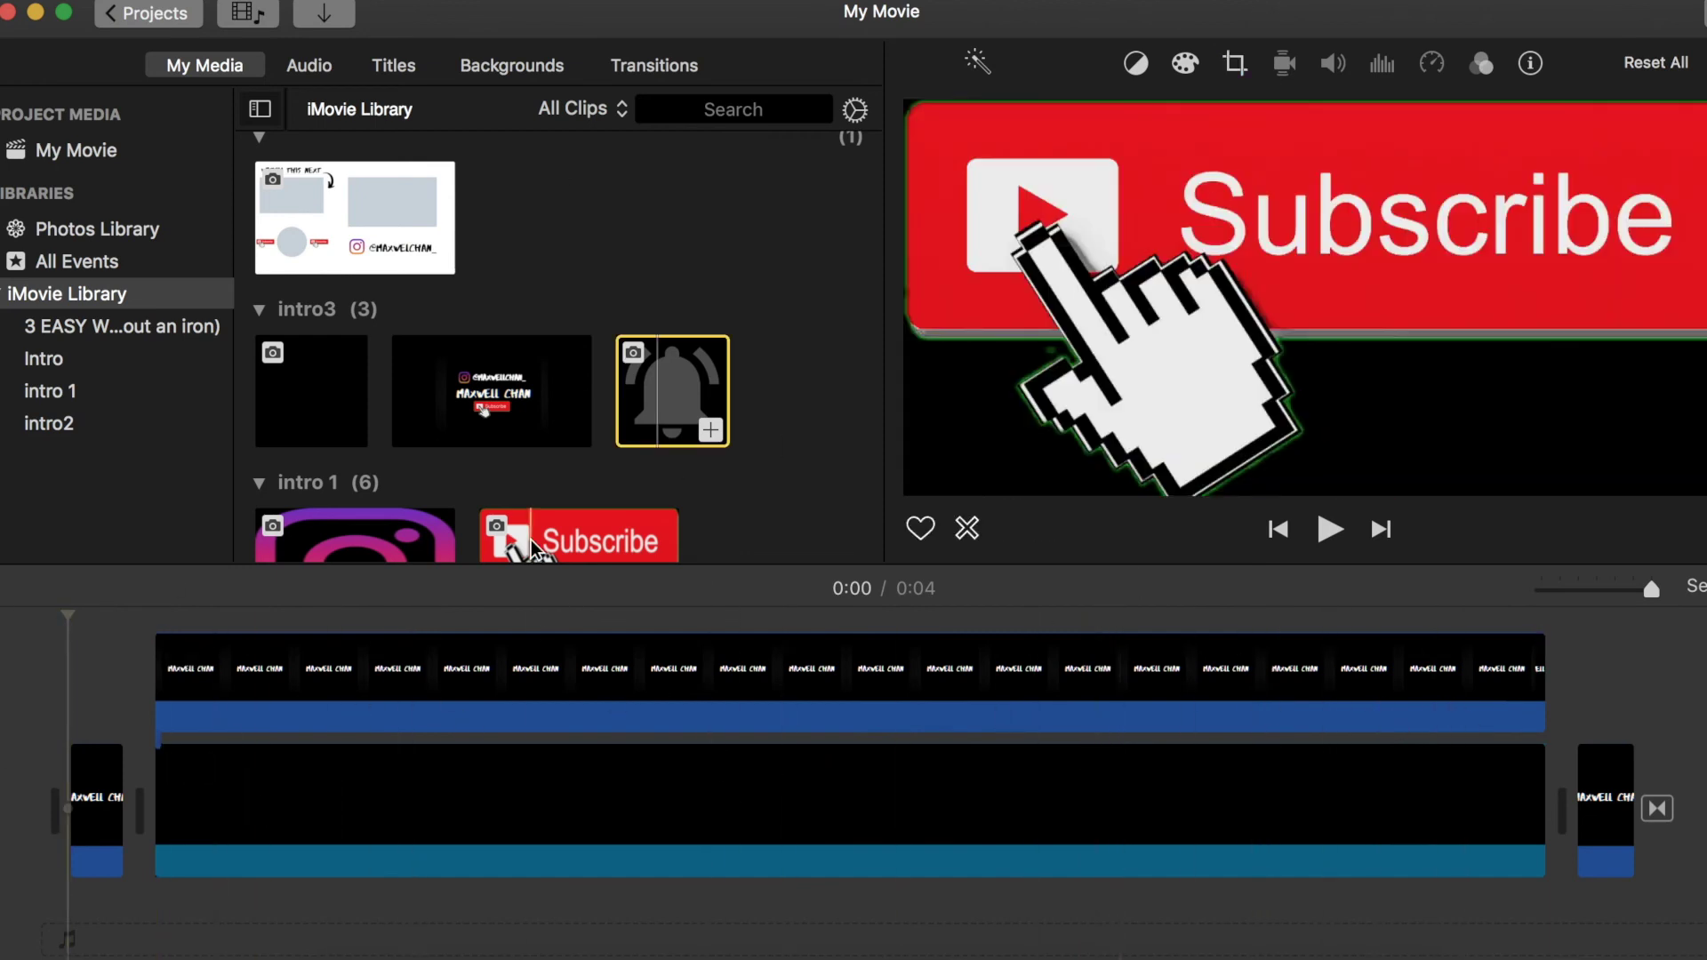
pyautogui.click(360, 711)
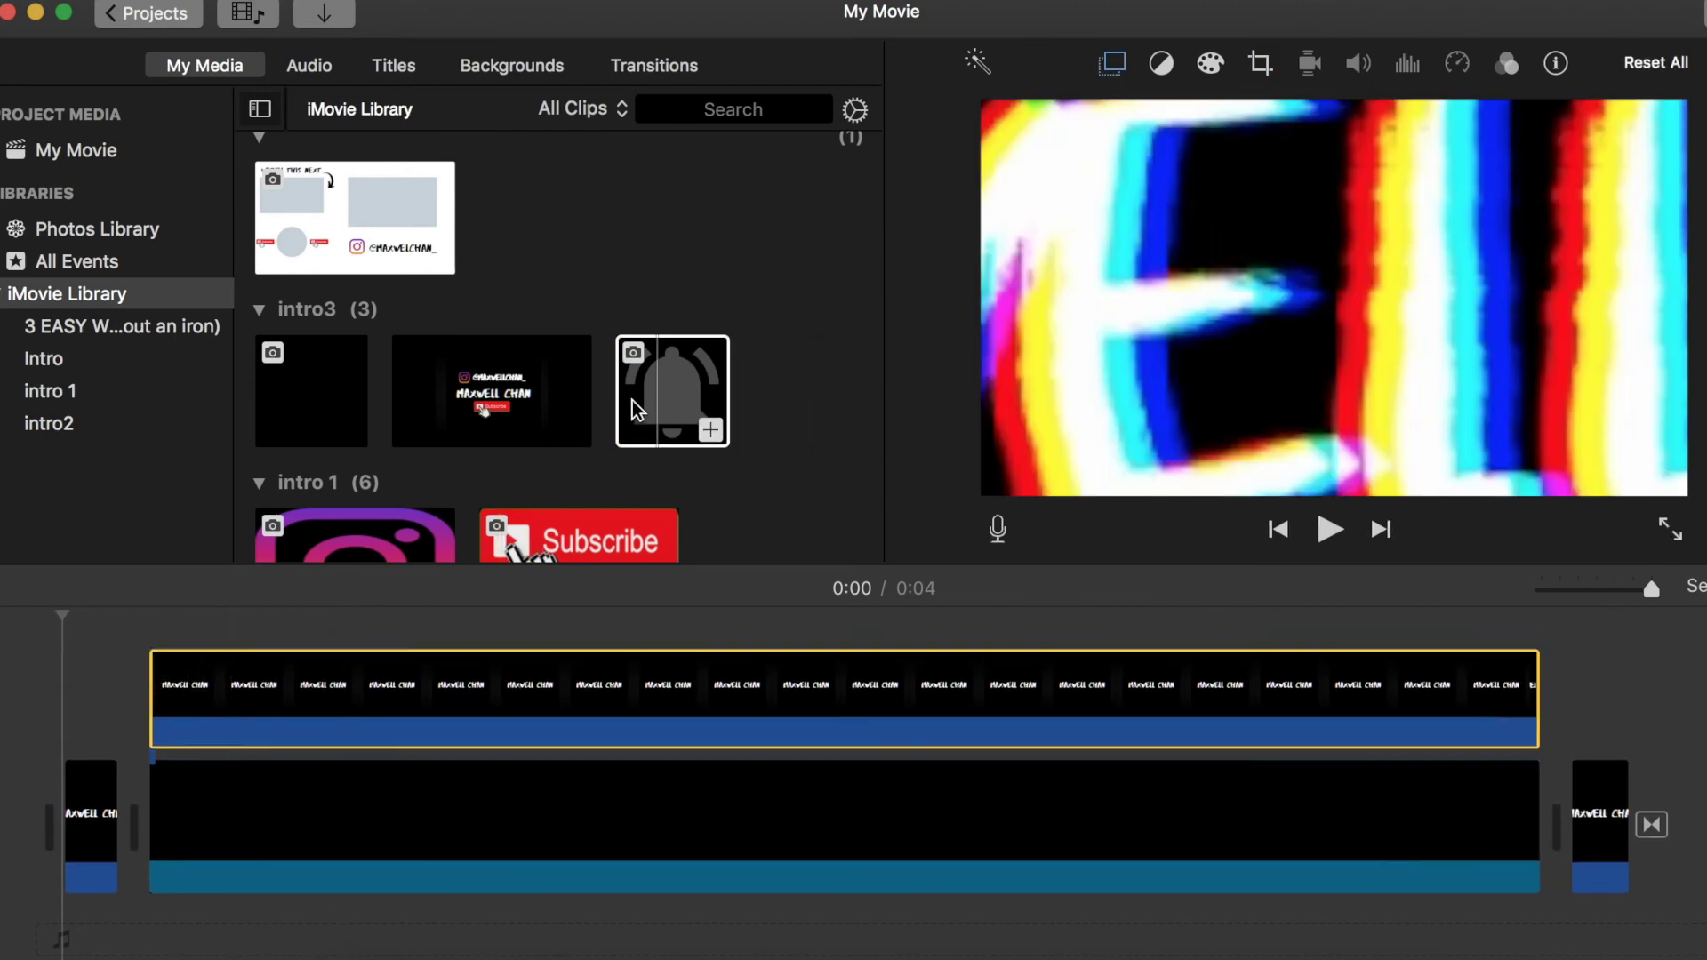
pyautogui.moveTo(639, 409); pyautogui.dragTo(164, 658)
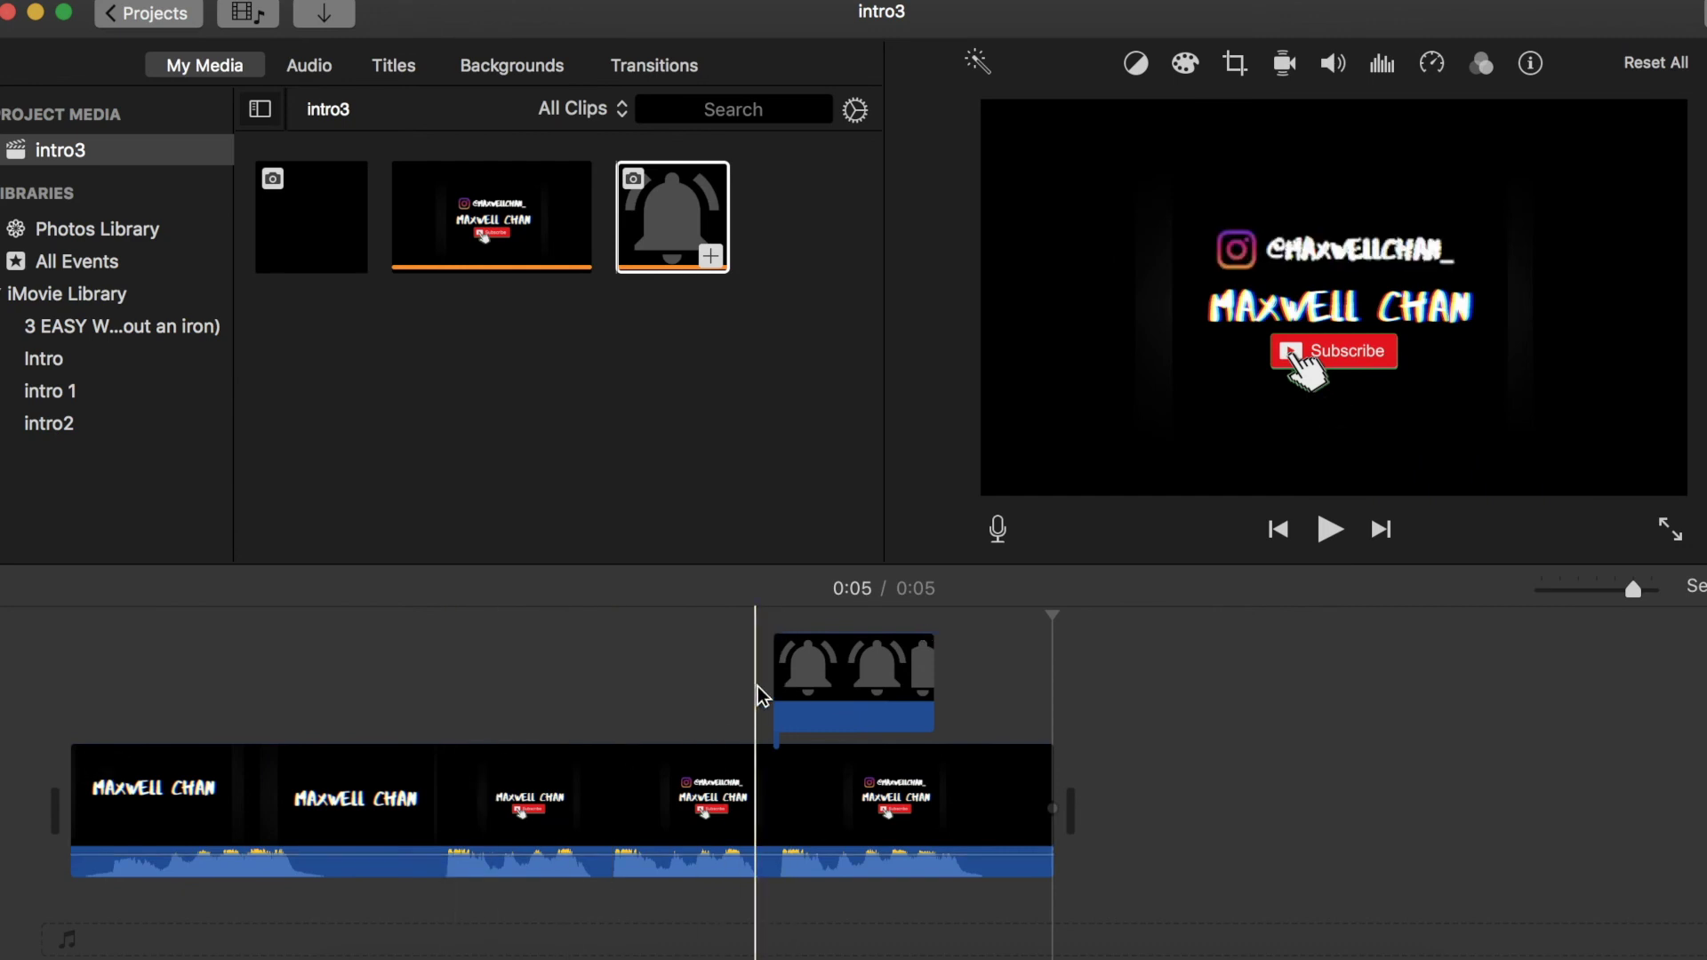
pyautogui.click(800, 681)
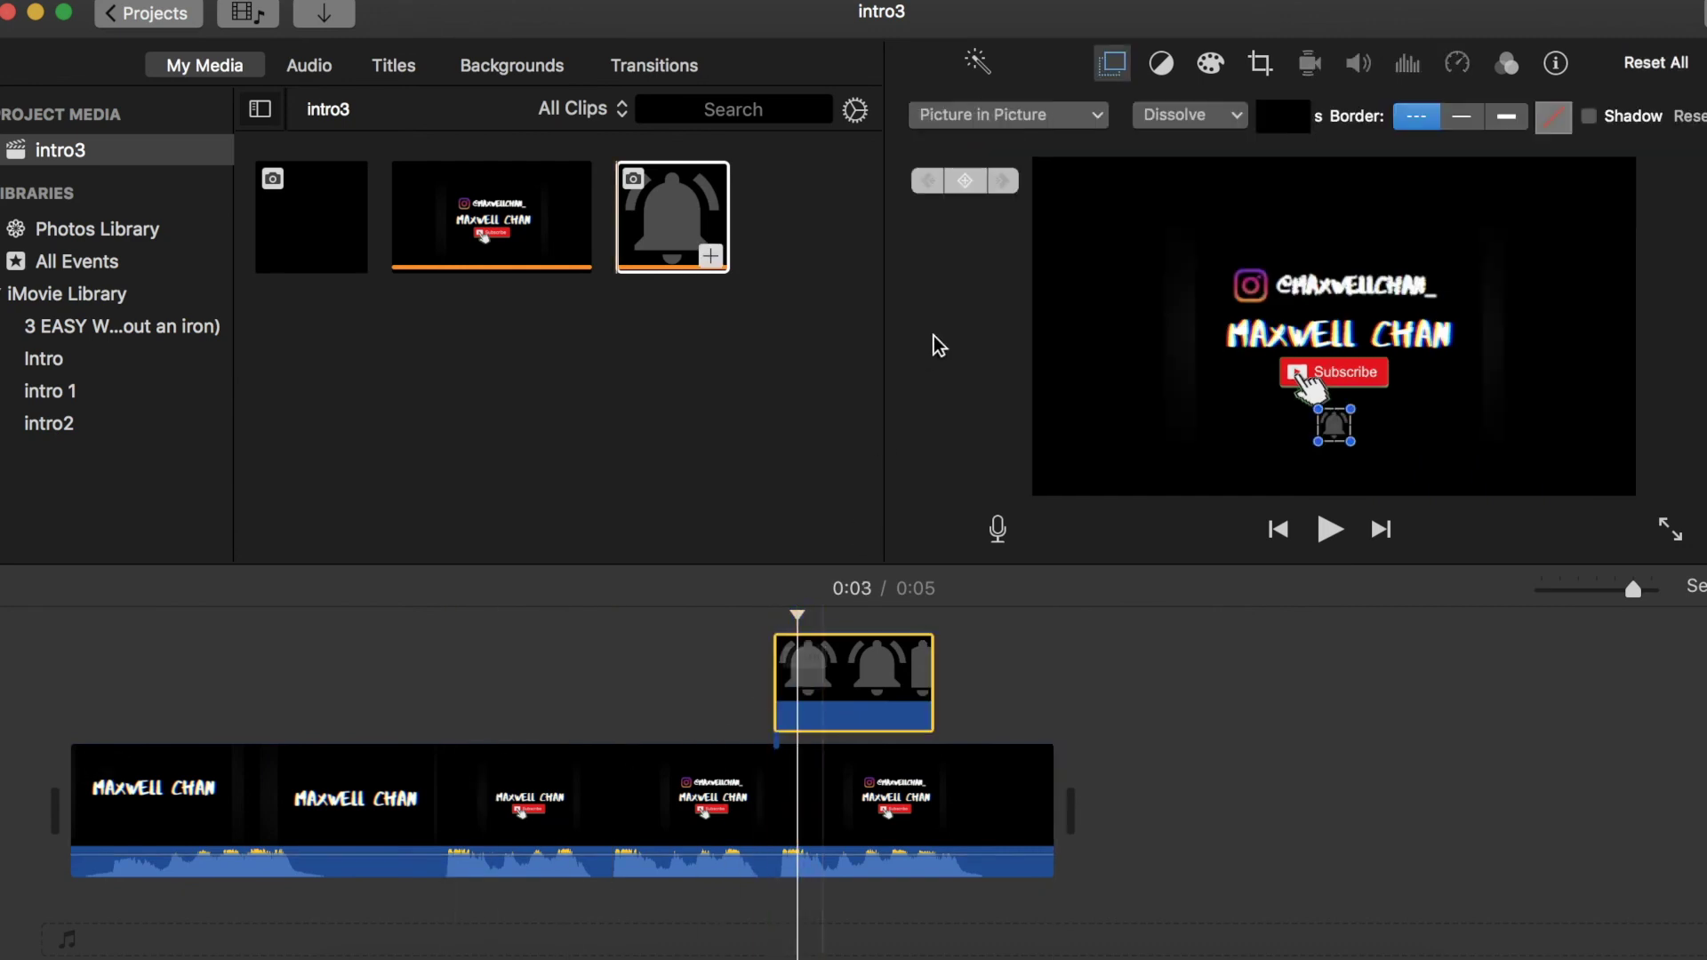
pyautogui.click(1260, 63)
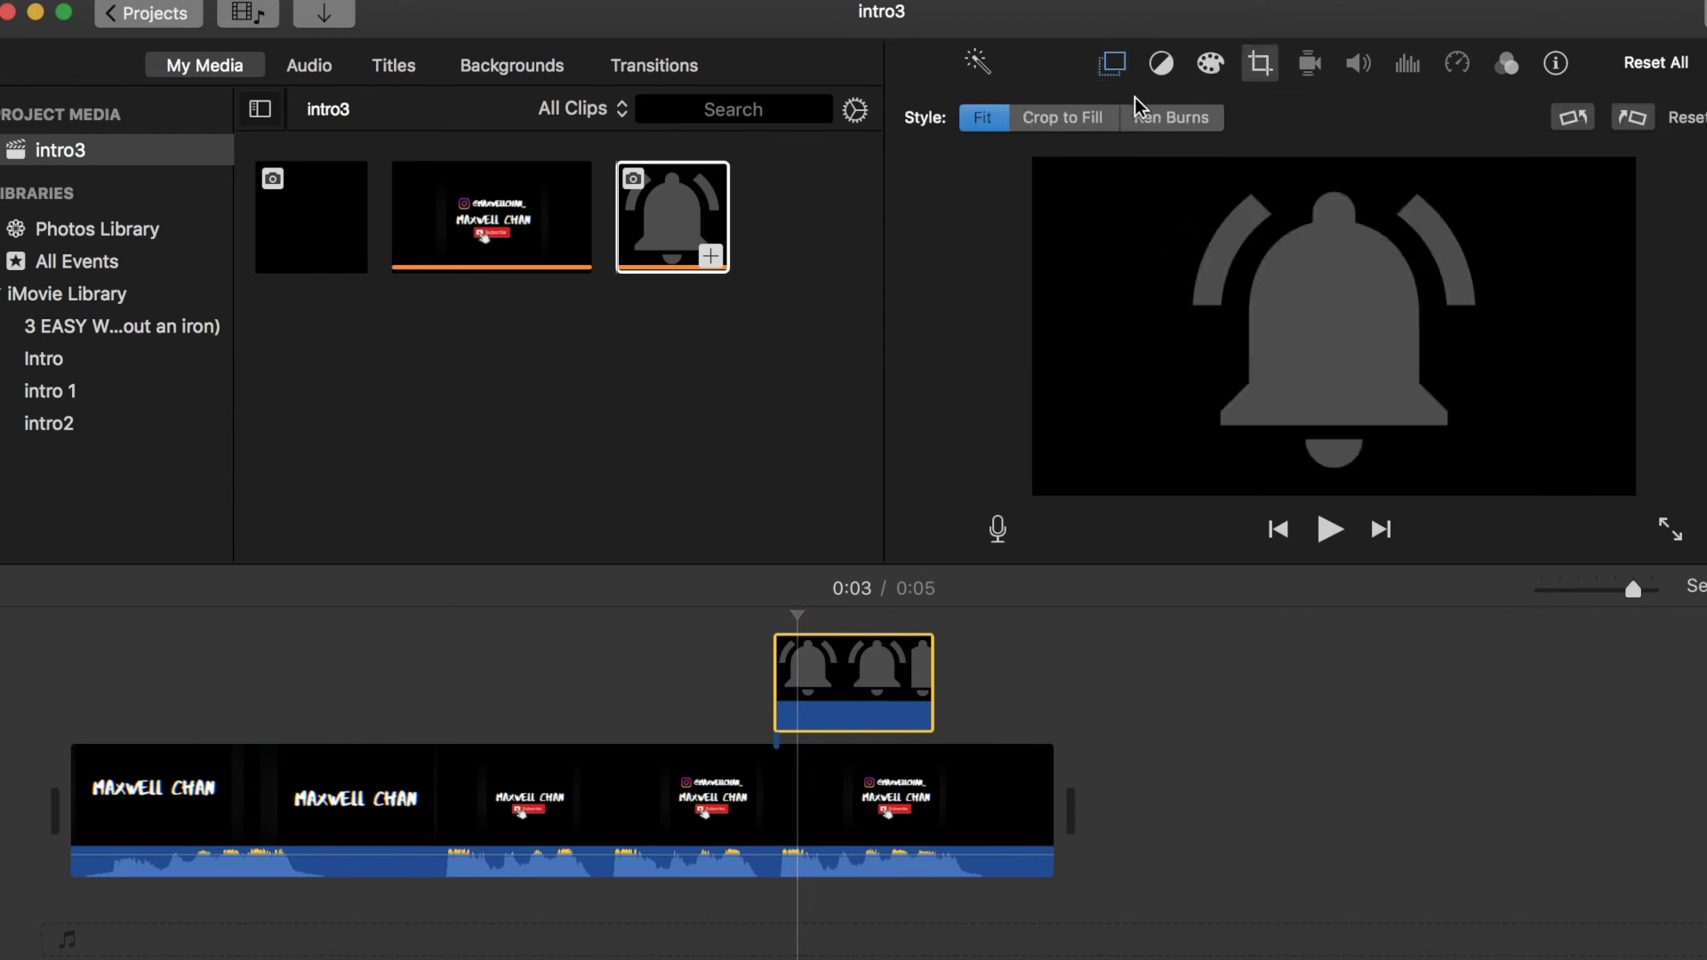
pyautogui.click(1113, 65)
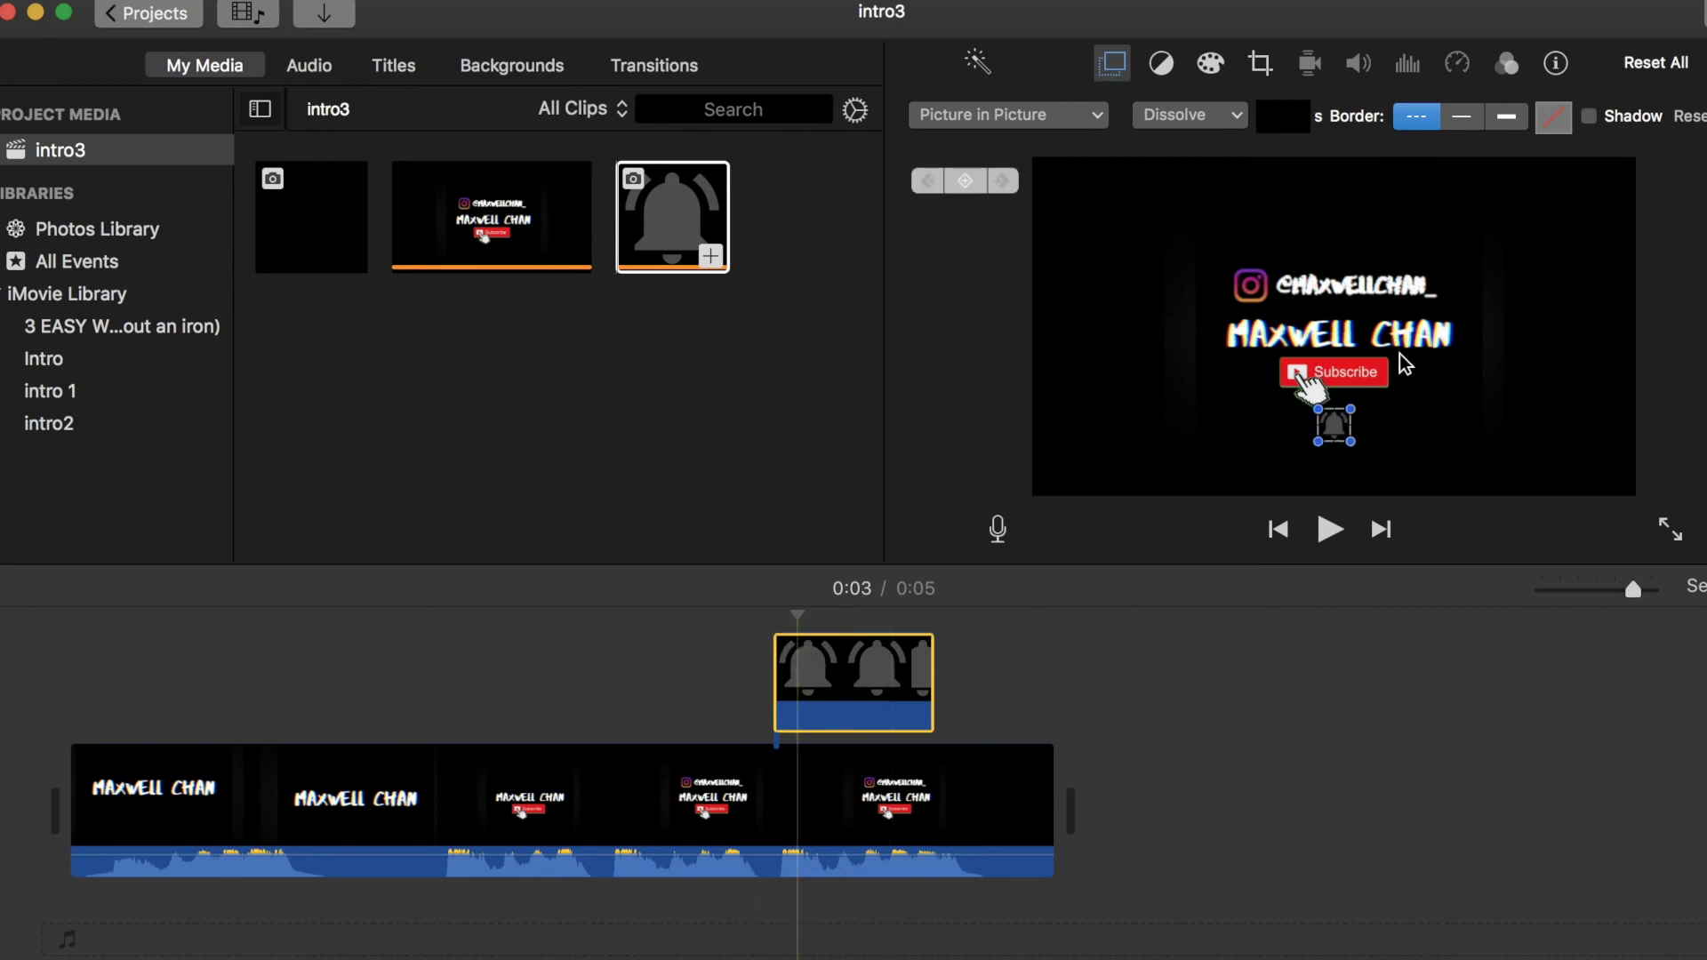
pyautogui.click(766, 724)
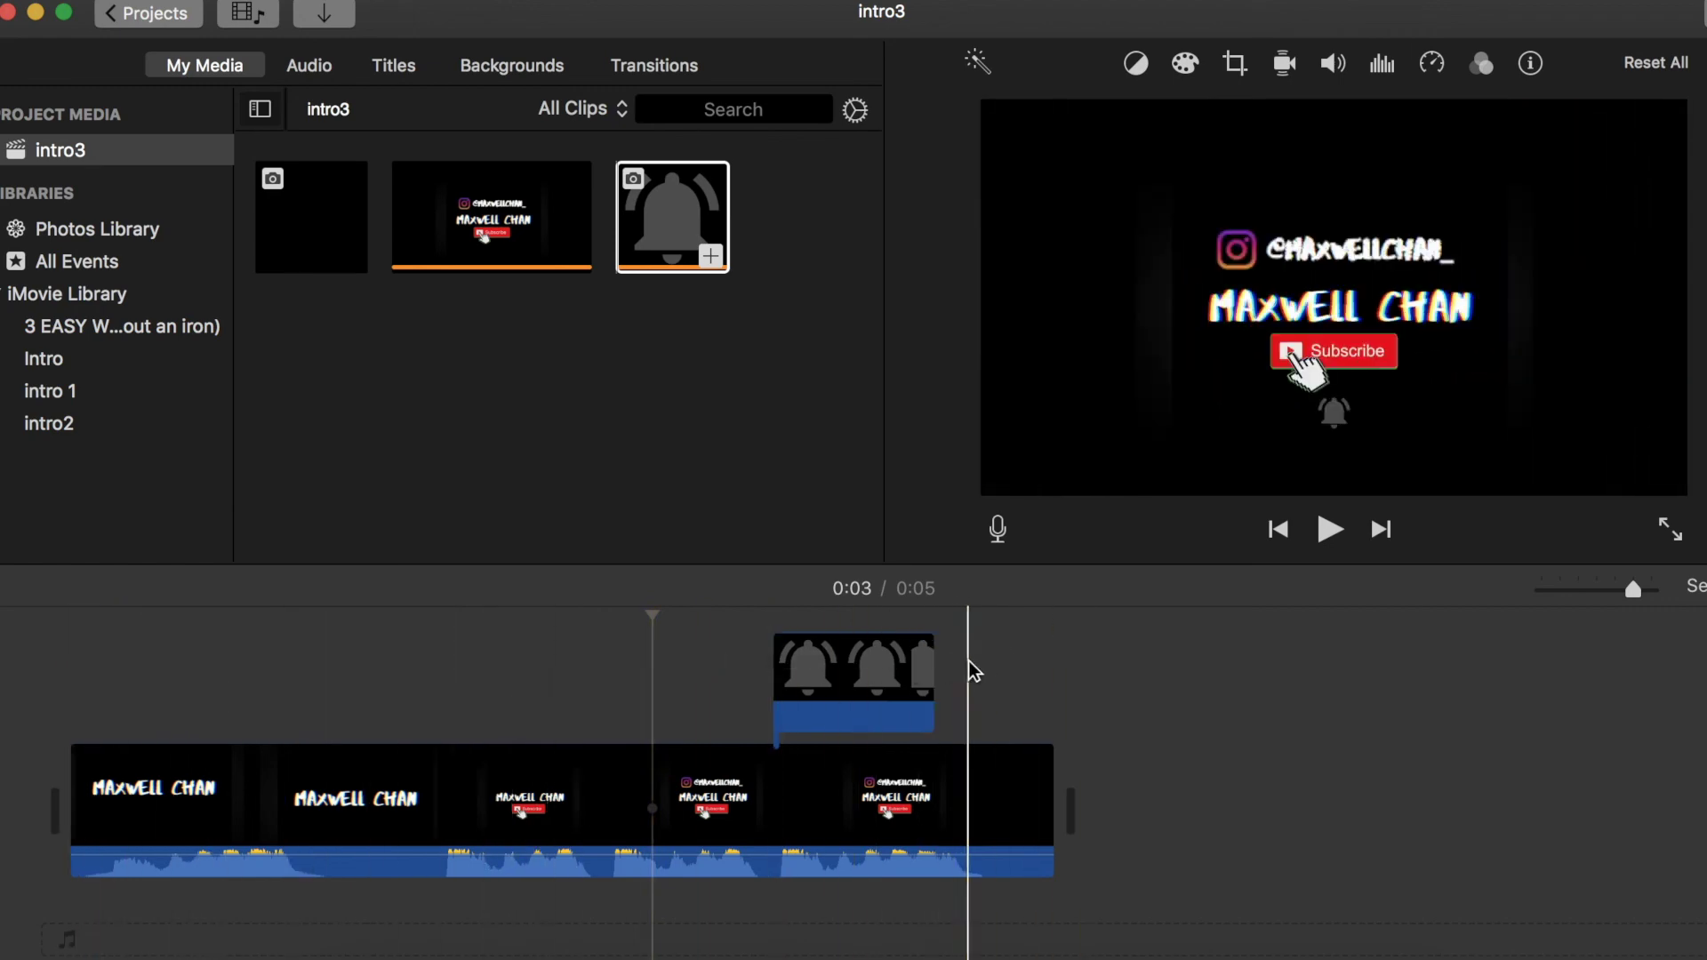
pyautogui.click(102, 678)
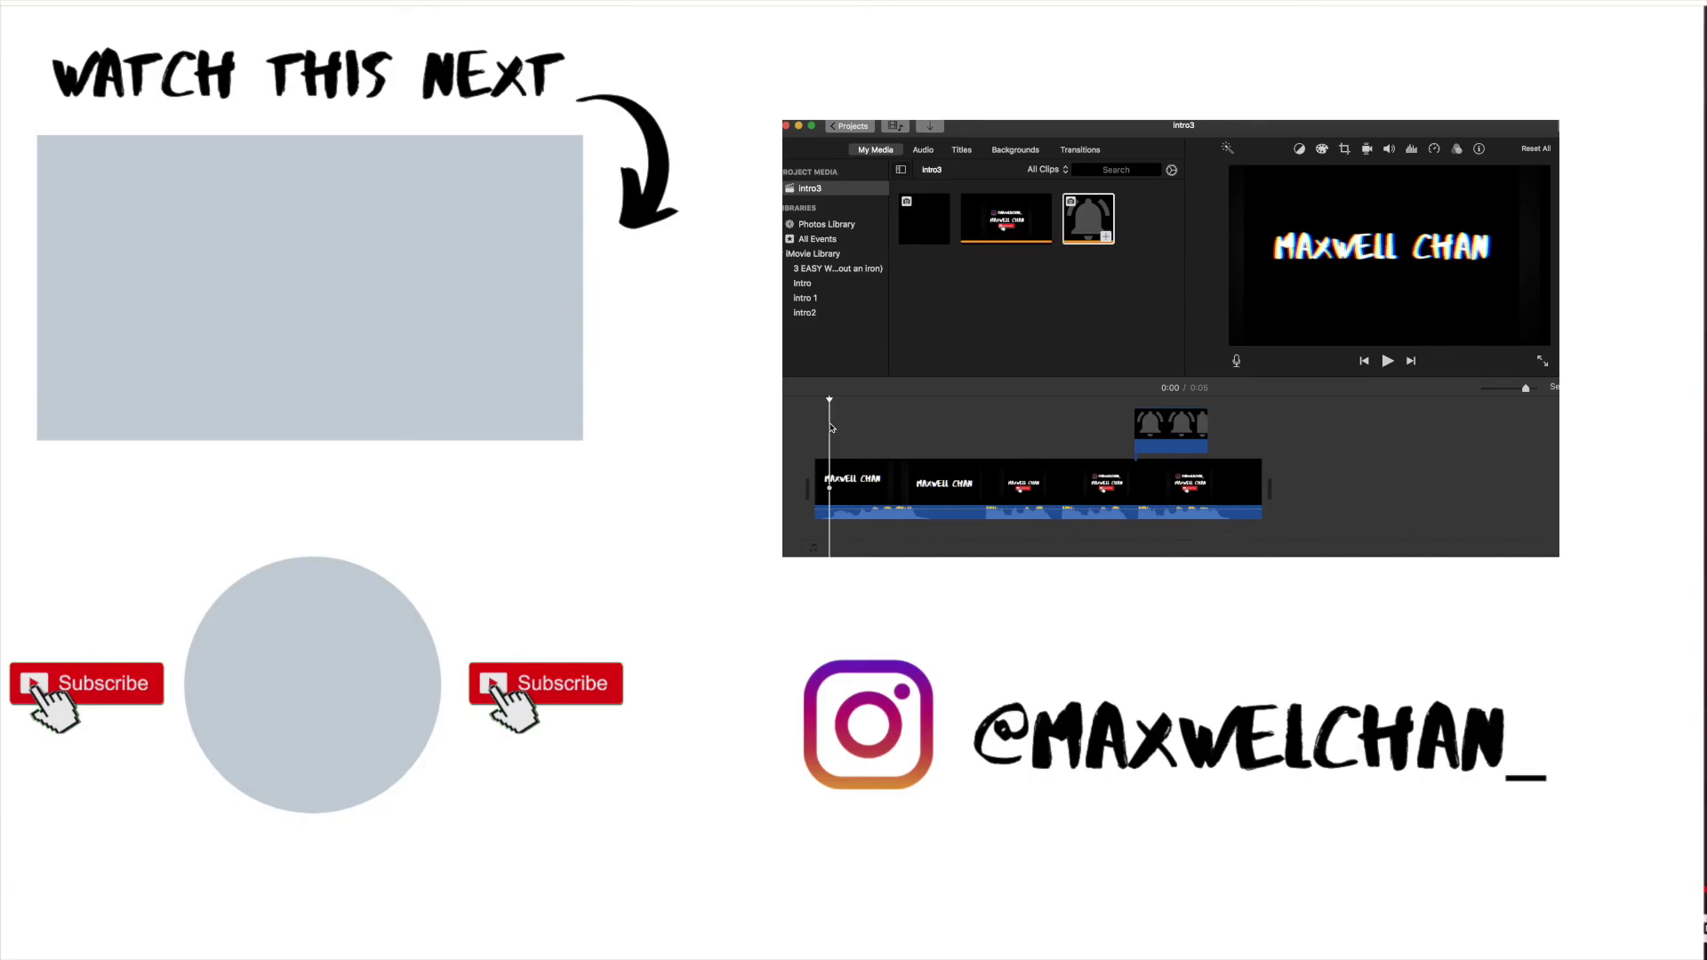